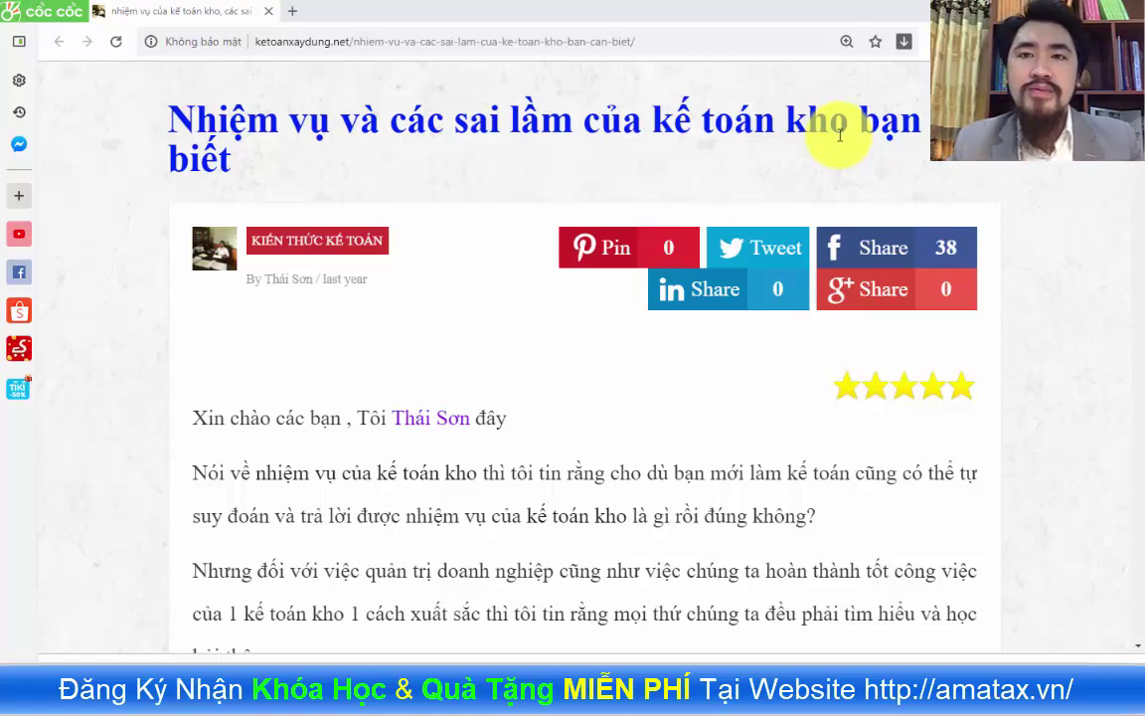
- Scroll the article past the signup banner down to section I on warehouse accountant duties
{"action": "scroll", "coordinate": [537, 183], "scroll_direction": "down", "scroll_amount": 2}
{"action": "scroll", "coordinate": [542, 194], "scroll_direction": "down", "scroll_amount": 3}
{"action": "scroll", "coordinate": [544, 206], "scroll_direction": "down", "scroll_amount": 1}
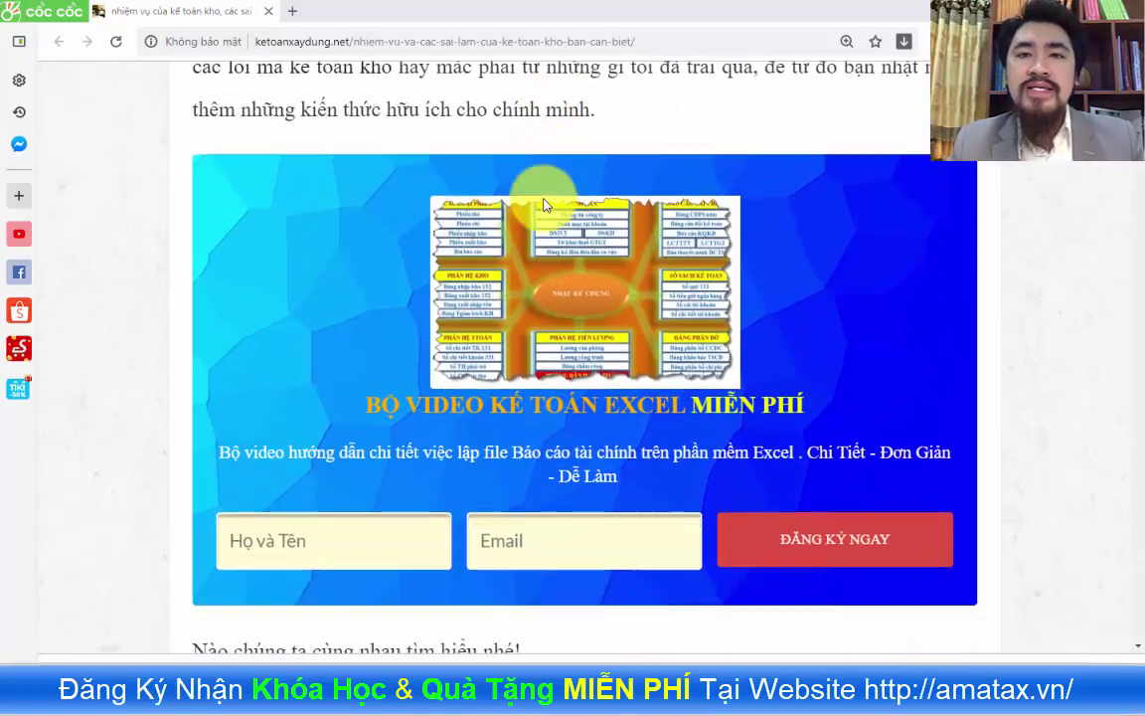
{"action": "scroll", "coordinate": [543, 206], "scroll_direction": "down", "scroll_amount": 3}
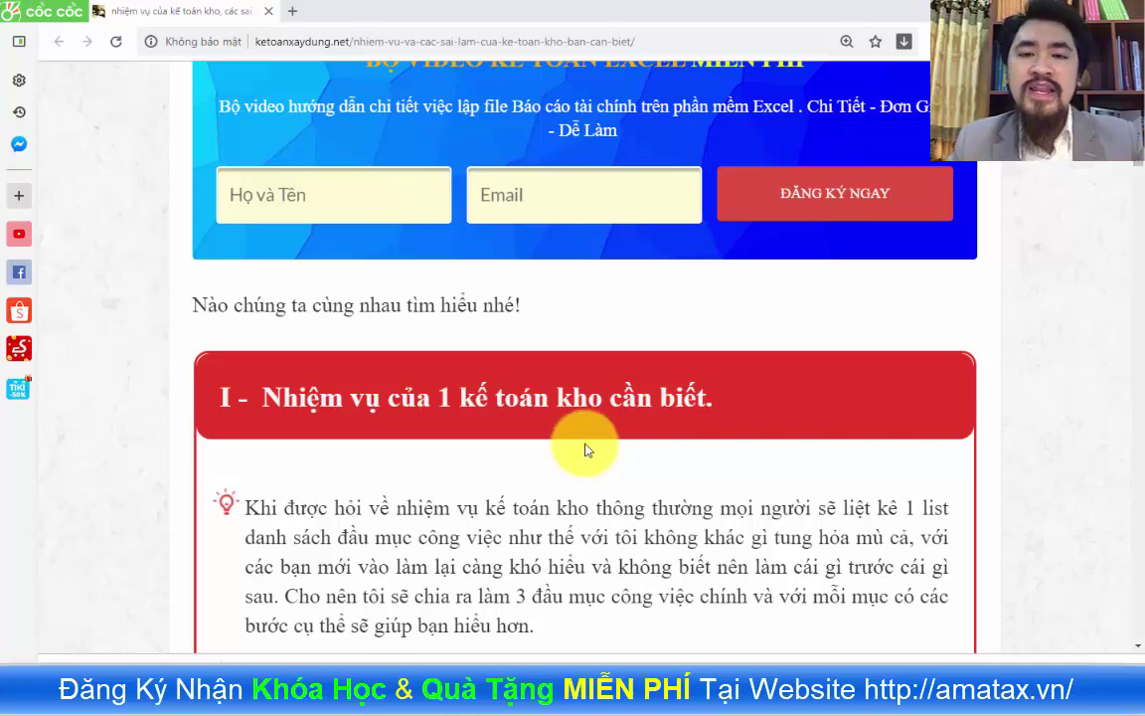
{"action": "scroll", "coordinate": [583, 449], "scroll_direction": "down", "scroll_amount": 3}
{"action": "scroll", "coordinate": [603, 430], "scroll_direction": "down", "scroll_amount": 1}
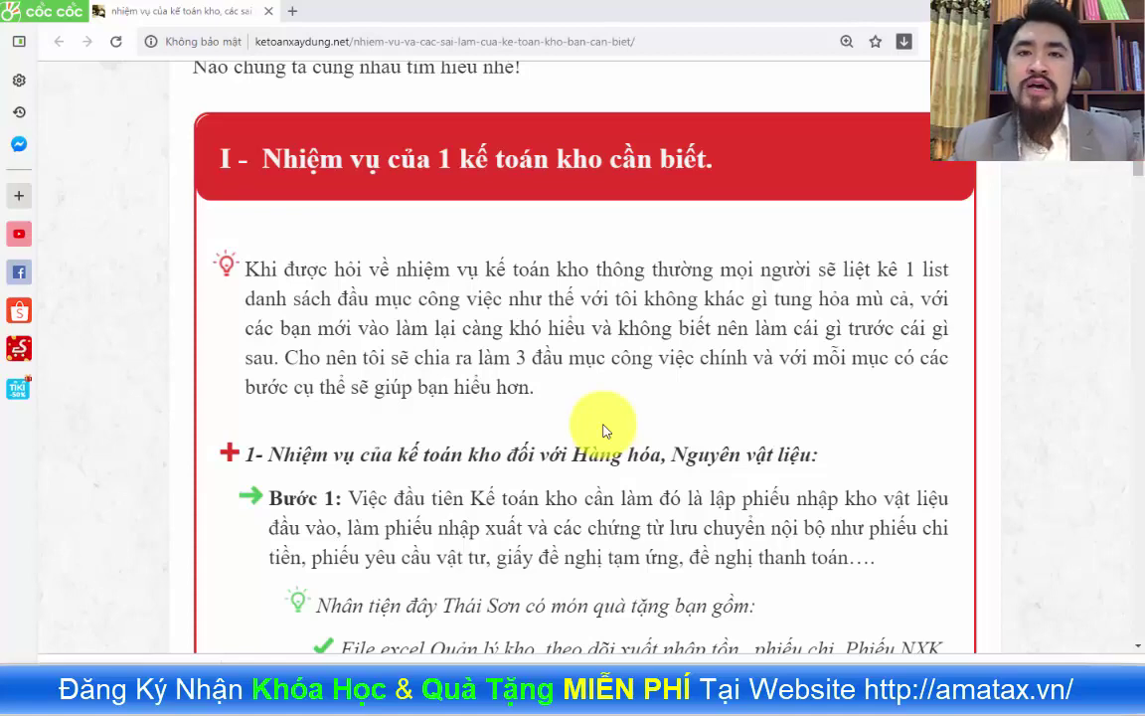
{"action": "scroll", "coordinate": [603, 431], "scroll_direction": "down", "scroll_amount": 1}
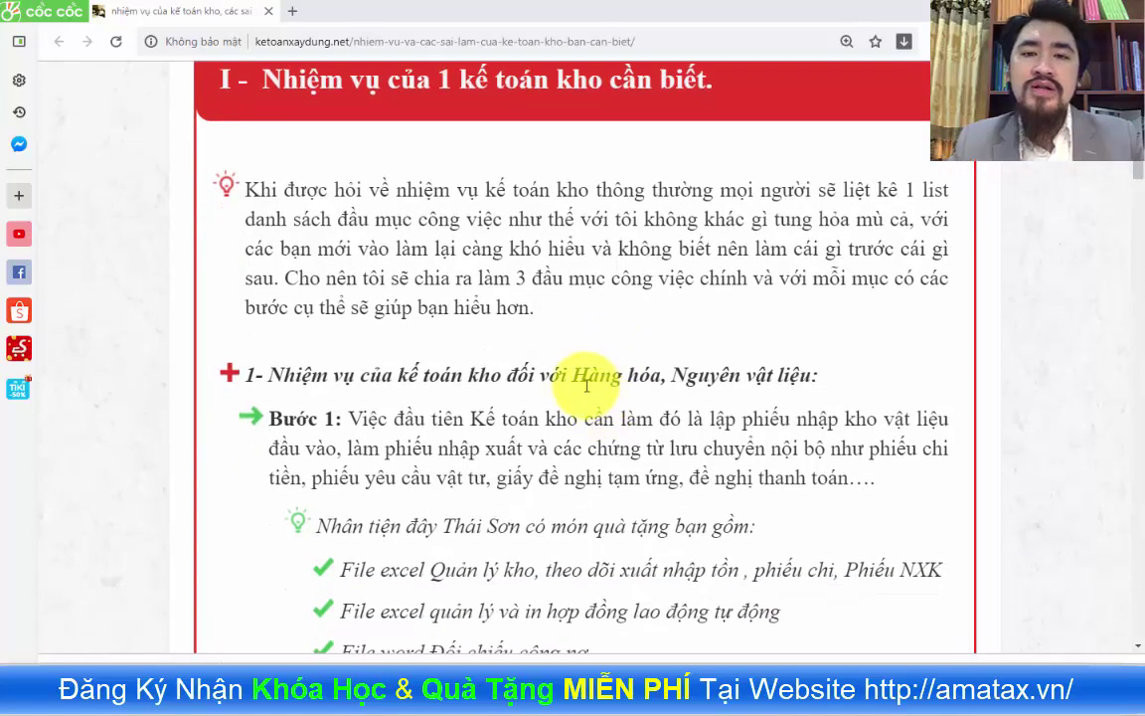
{"action": "left_click_drag", "start_coordinate": [577, 376], "coordinate": [741, 376]}
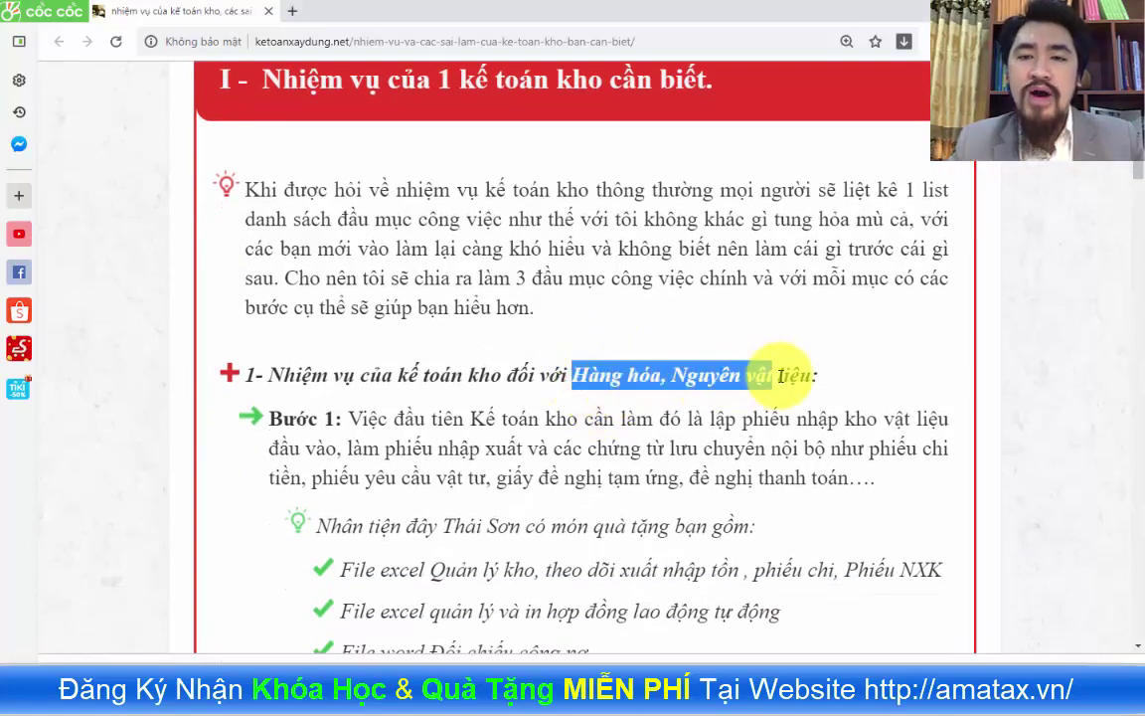
{"action": "scroll", "coordinate": [686, 370], "scroll_direction": "down", "scroll_amount": 5}
{"action": "scroll", "coordinate": [686, 370], "scroll_direction": "down", "scroll_amount": 4}
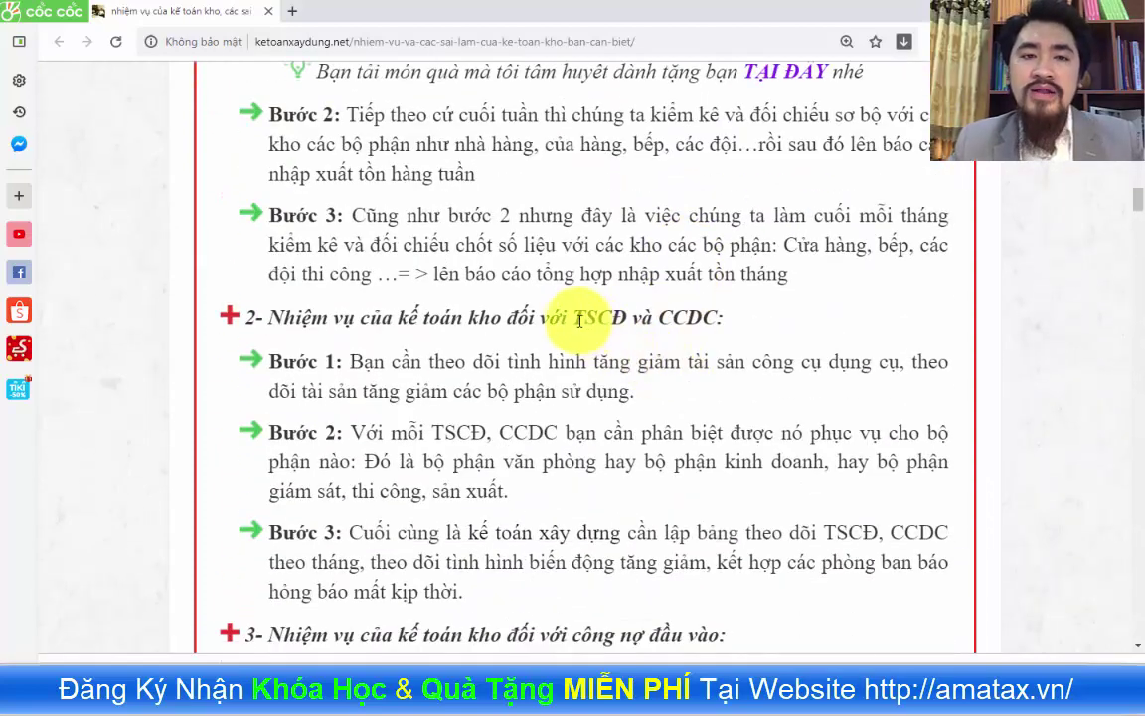
{"action": "left_click_drag", "start_coordinate": [574, 317], "coordinate": [726, 317]}
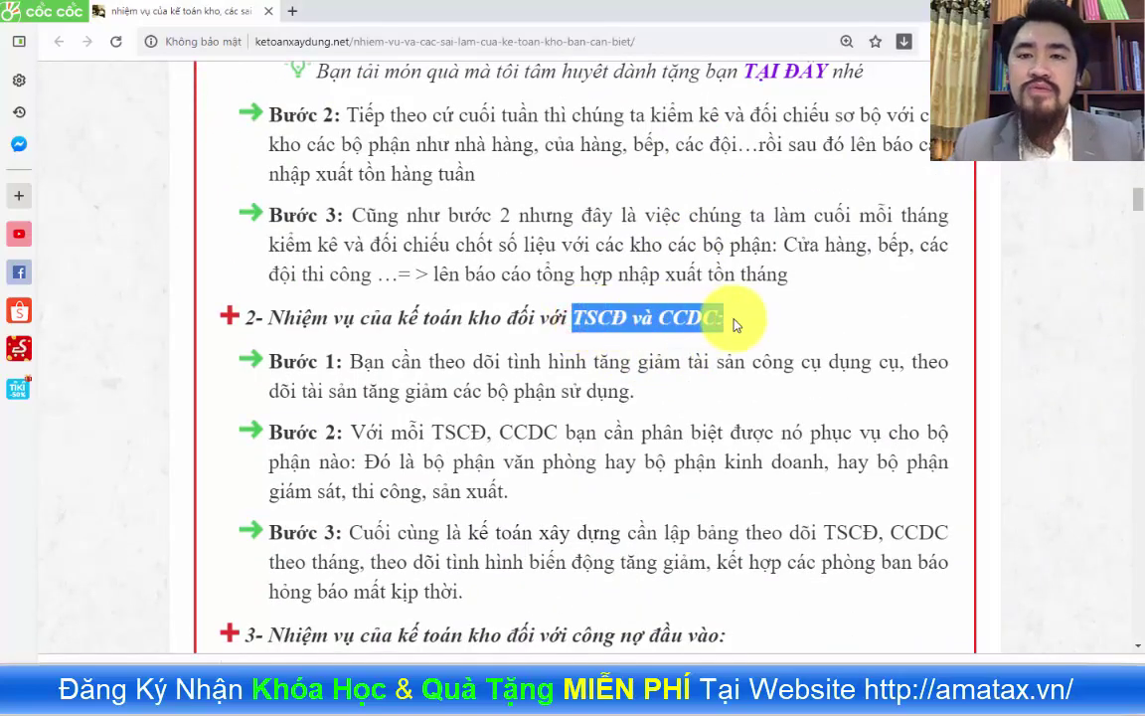
{"action": "scroll", "coordinate": [646, 314], "scroll_direction": "down", "scroll_amount": 4}
{"action": "left_click_drag", "start_coordinate": [517, 316], "coordinate": [685, 324]}
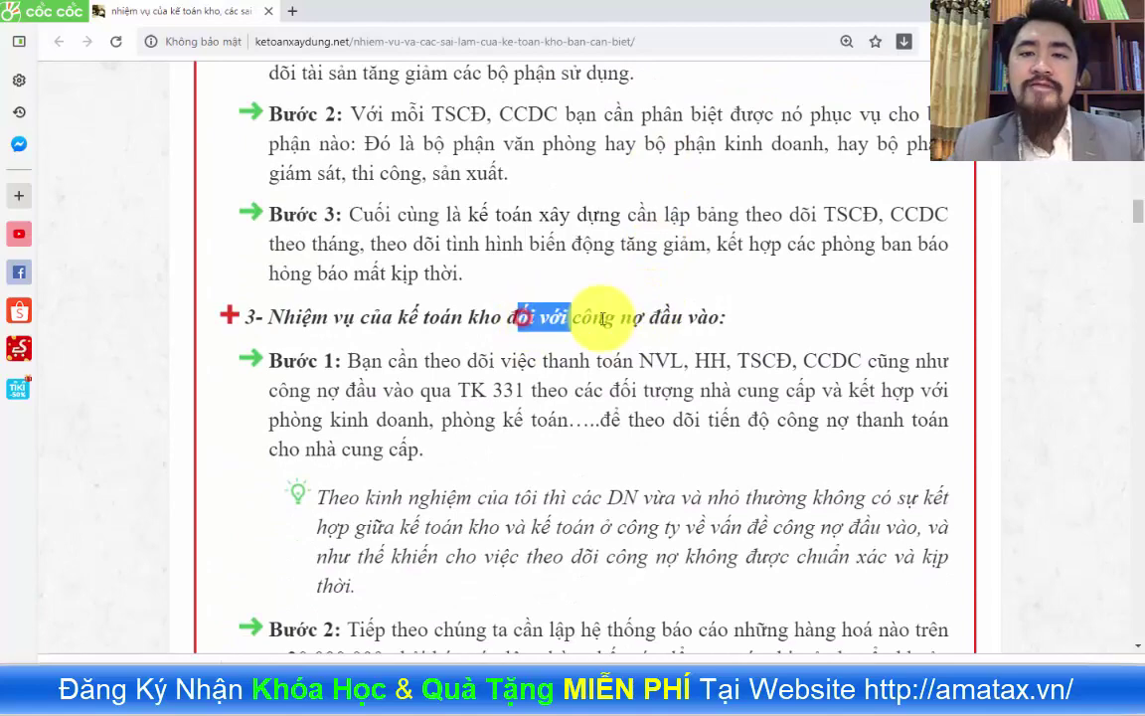
{"action": "scroll", "coordinate": [671, 328], "scroll_direction": "up", "scroll_amount": 3}
{"action": "scroll", "coordinate": [659, 332], "scroll_direction": "up", "scroll_amount": 3}
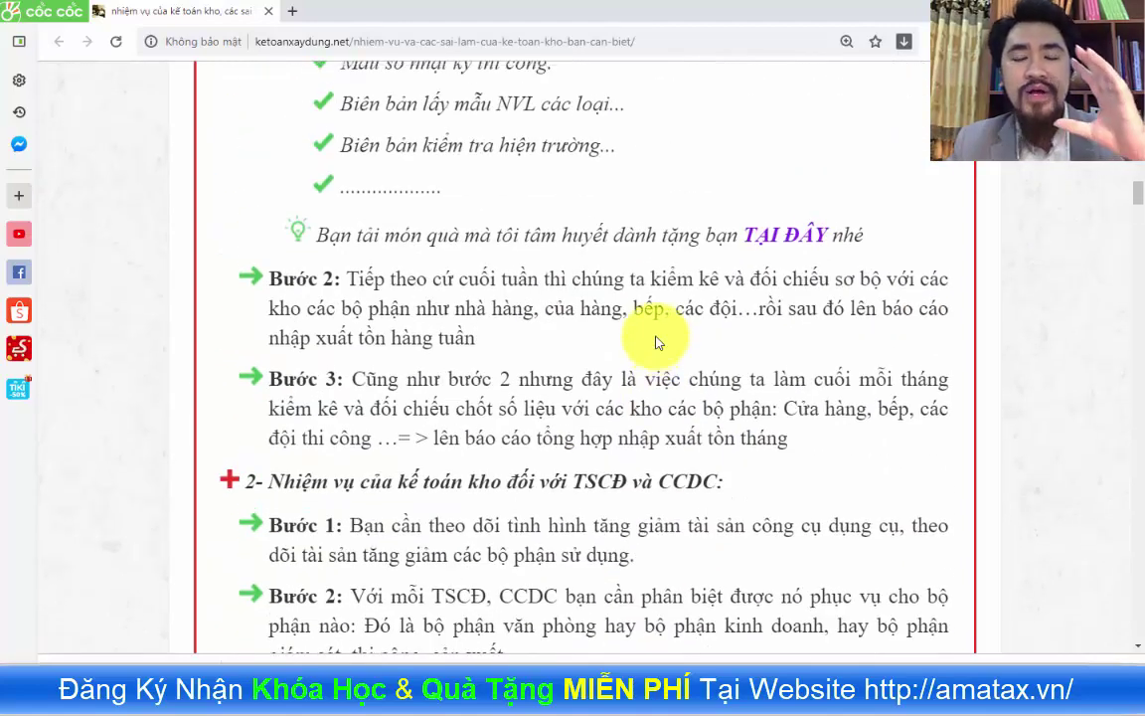
{"action": "scroll", "coordinate": [659, 332], "scroll_direction": "up", "scroll_amount": 2}
{"action": "scroll", "coordinate": [654, 336], "scroll_direction": "up", "scroll_amount": 2}
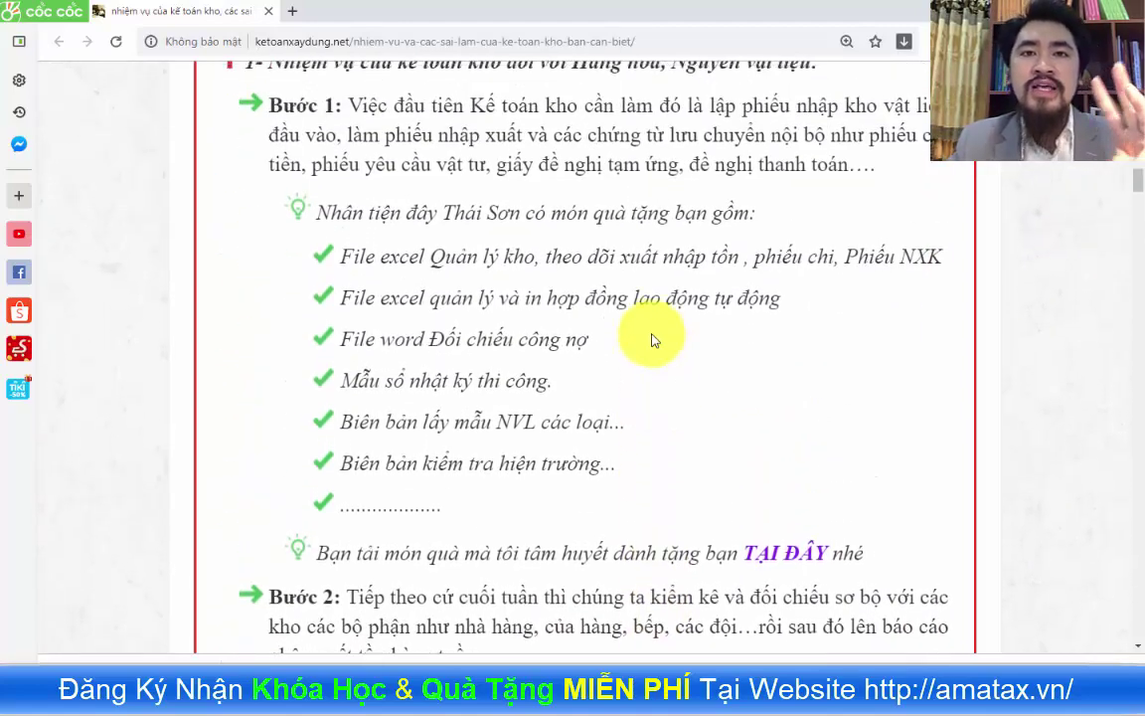
{"action": "scroll", "coordinate": [653, 334], "scroll_direction": "up", "scroll_amount": 2}
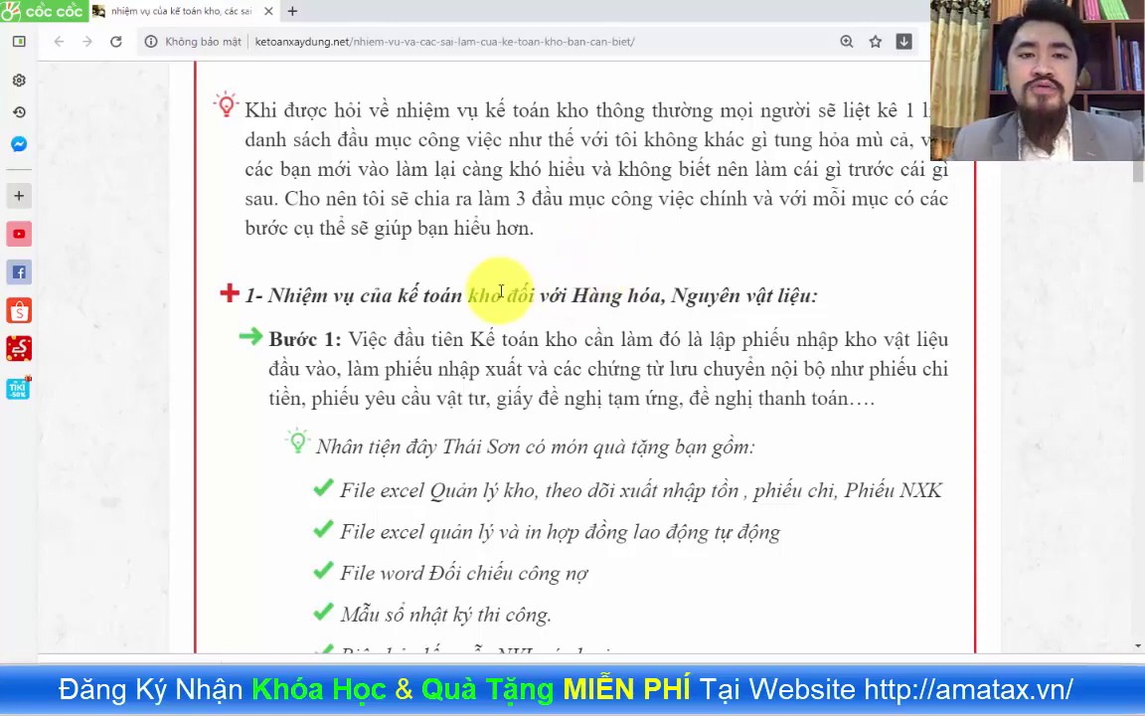
{"action": "scroll", "coordinate": [452, 268], "scroll_direction": "down", "scroll_amount": 1}
{"action": "scroll", "coordinate": [451, 268], "scroll_direction": "down", "scroll_amount": 1}
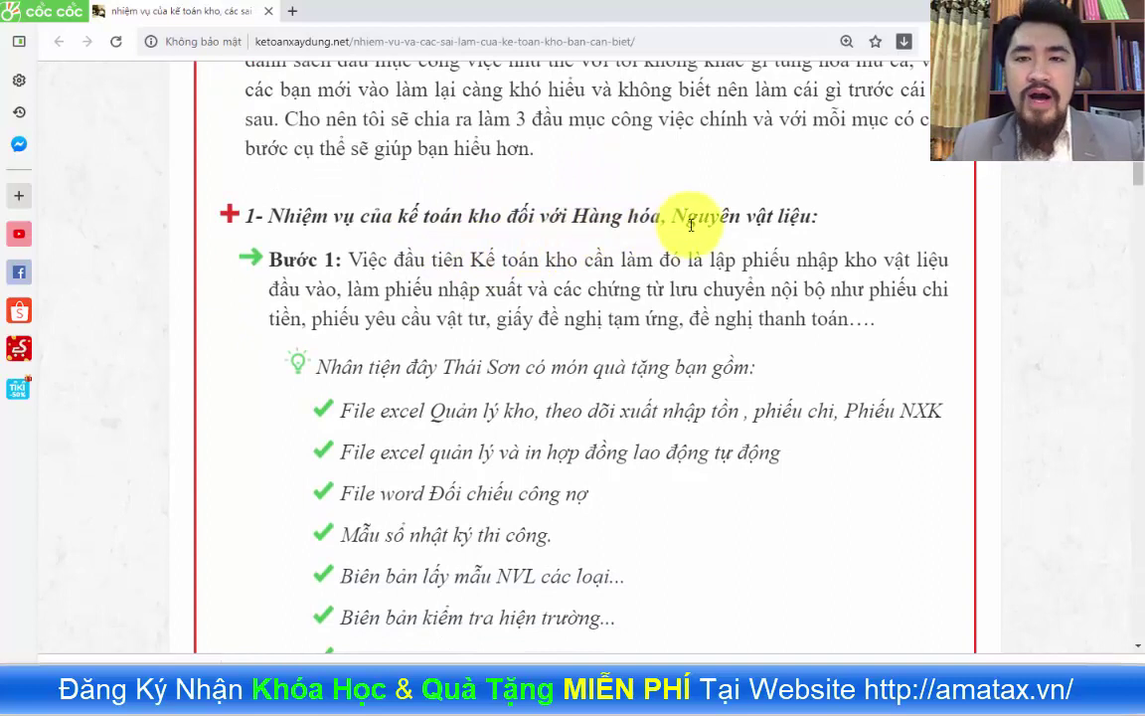
{"action": "scroll", "coordinate": [537, 199], "scroll_direction": "down", "scroll_amount": 1}
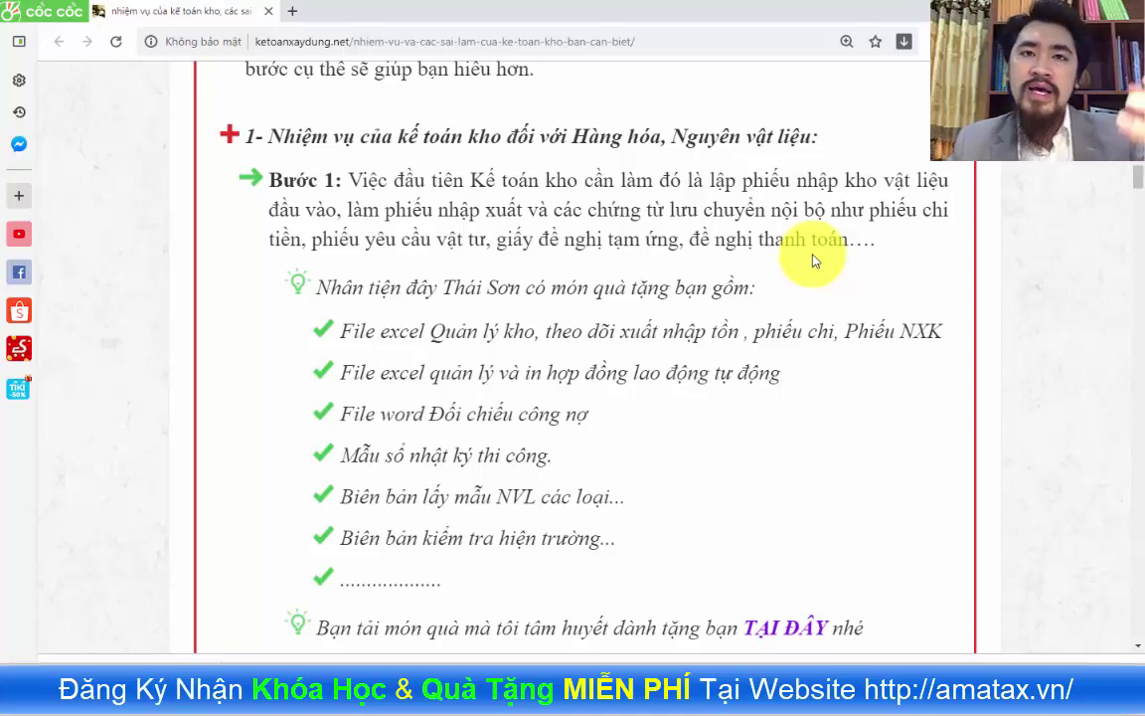
{"action": "scroll", "coordinate": [808, 261], "scroll_direction": "down", "scroll_amount": 3}
{"action": "scroll", "coordinate": [800, 261], "scroll_direction": "down", "scroll_amount": 3}
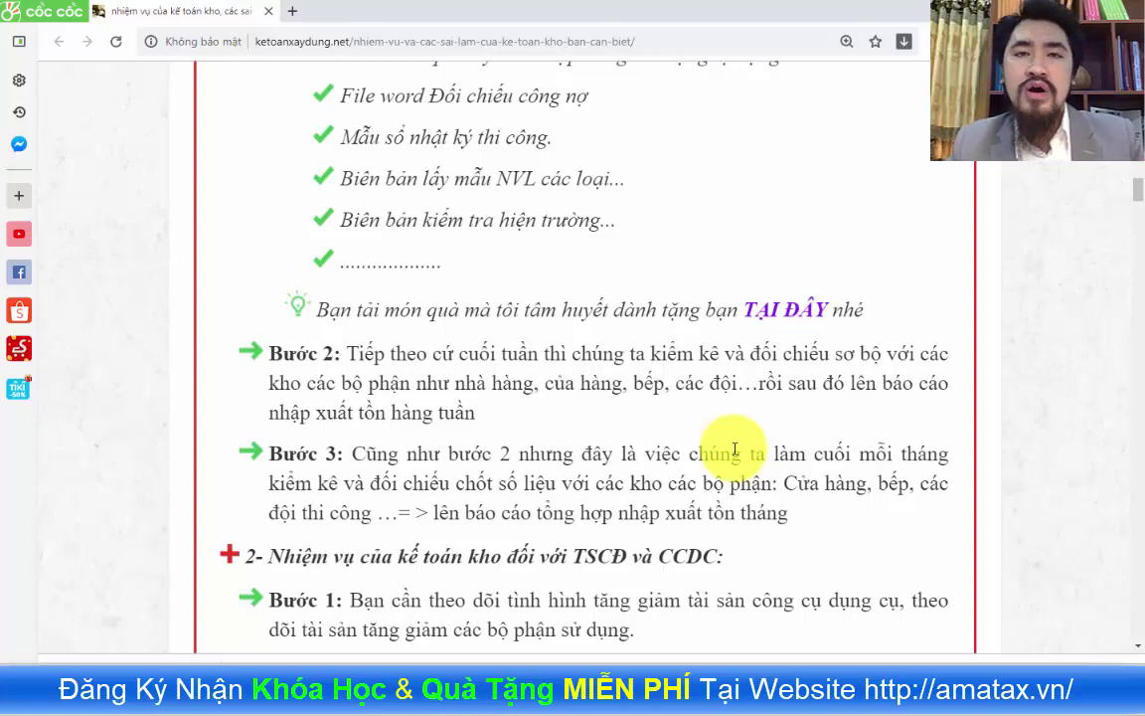
{"action": "scroll", "coordinate": [734, 438], "scroll_direction": "up", "scroll_amount": 3}
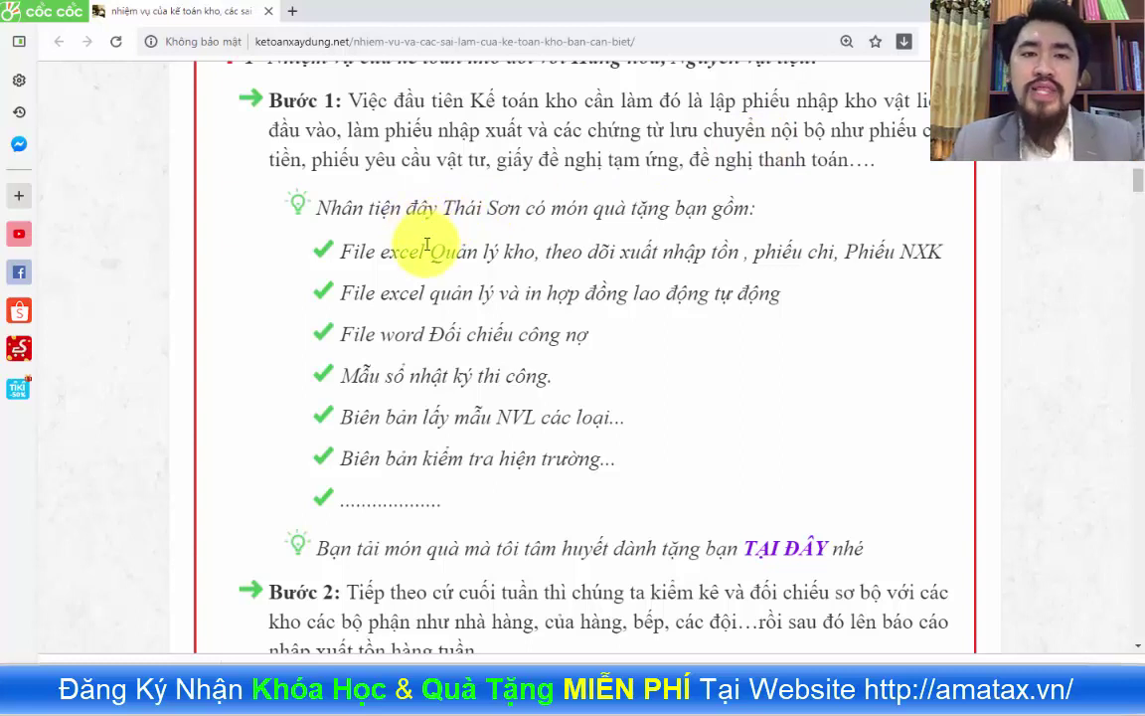
- Highlight phrases in the gift list, ending on the Quản lý kho Excel file in the first item
{"action": "left_click_drag", "start_coordinate": [381, 251], "coordinate": [513, 252]}
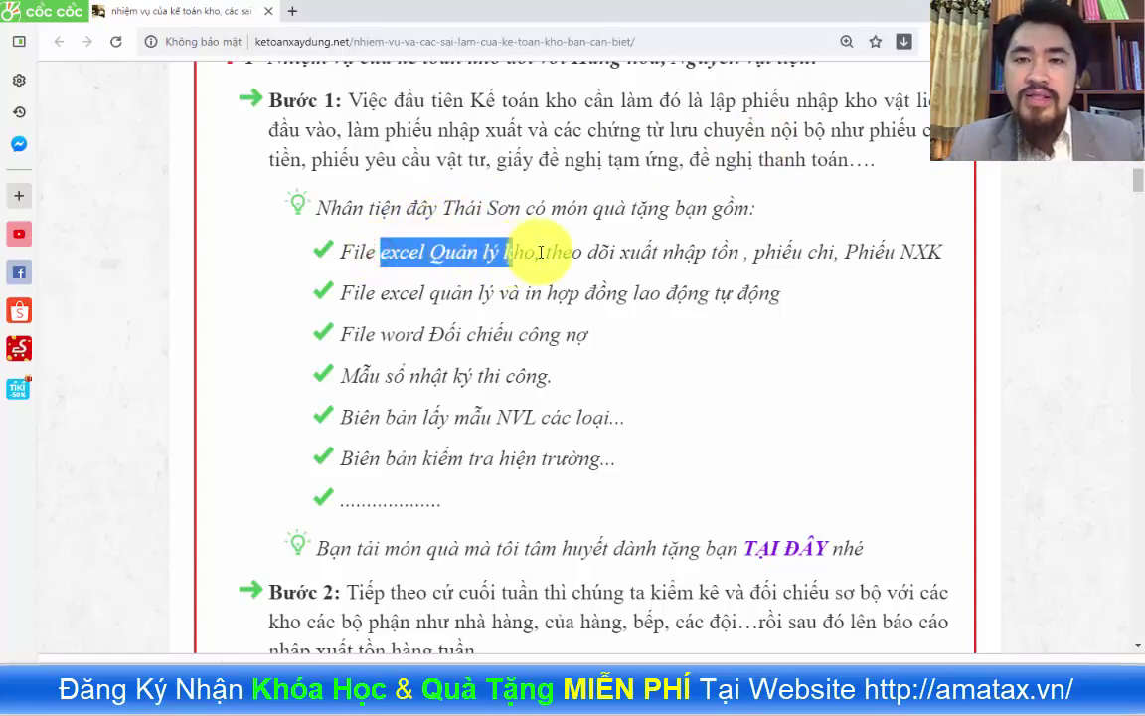
{"action": "left_click", "coordinate": [730, 248]}
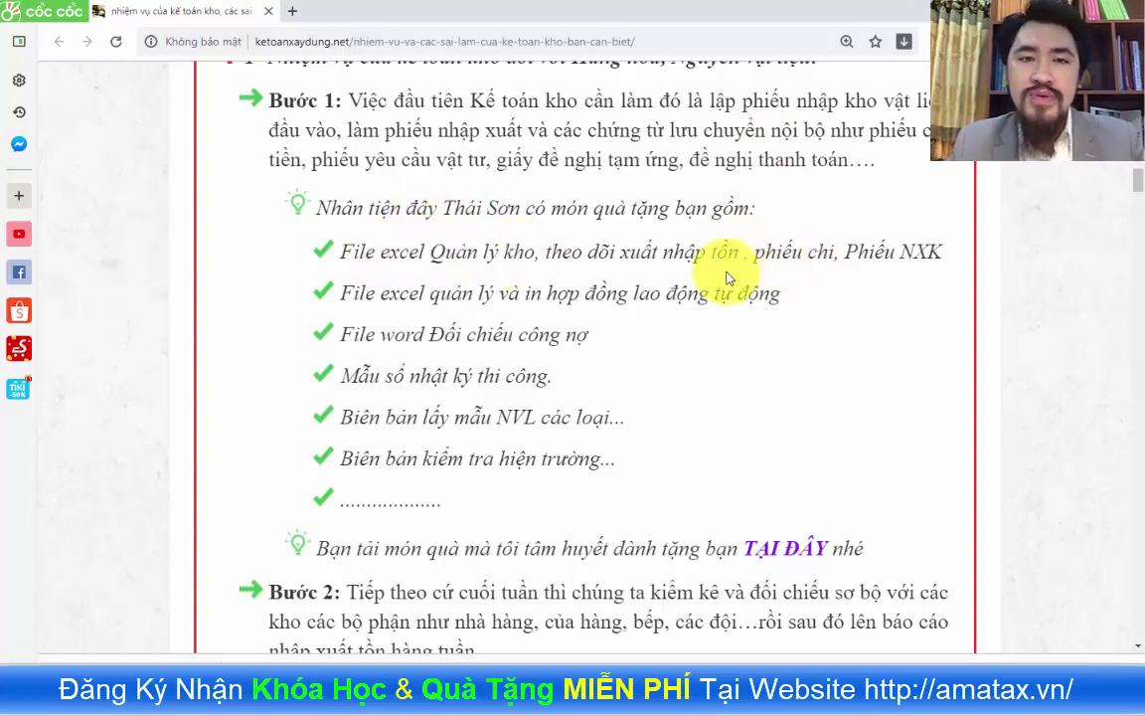
{"action": "left_click_drag", "start_coordinate": [440, 293], "coordinate": [484, 293]}
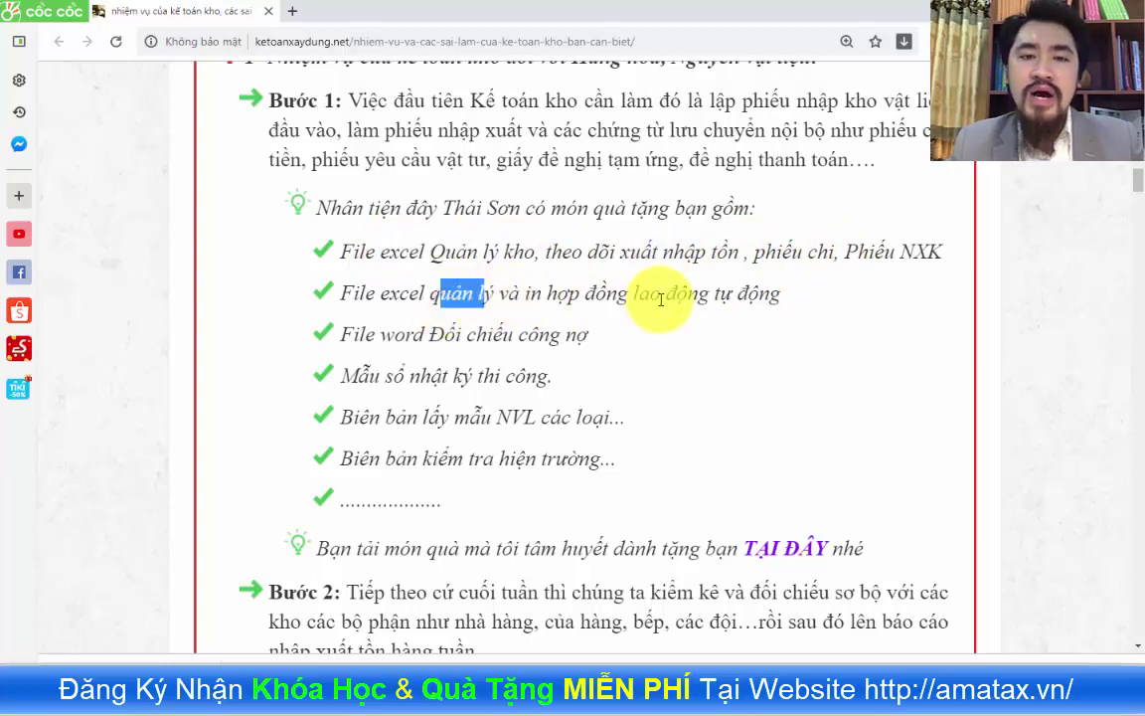
{"action": "left_click_drag", "start_coordinate": [519, 335], "coordinate": [544, 335]}
{"action": "left_click_drag", "start_coordinate": [477, 376], "coordinate": [515, 376]}
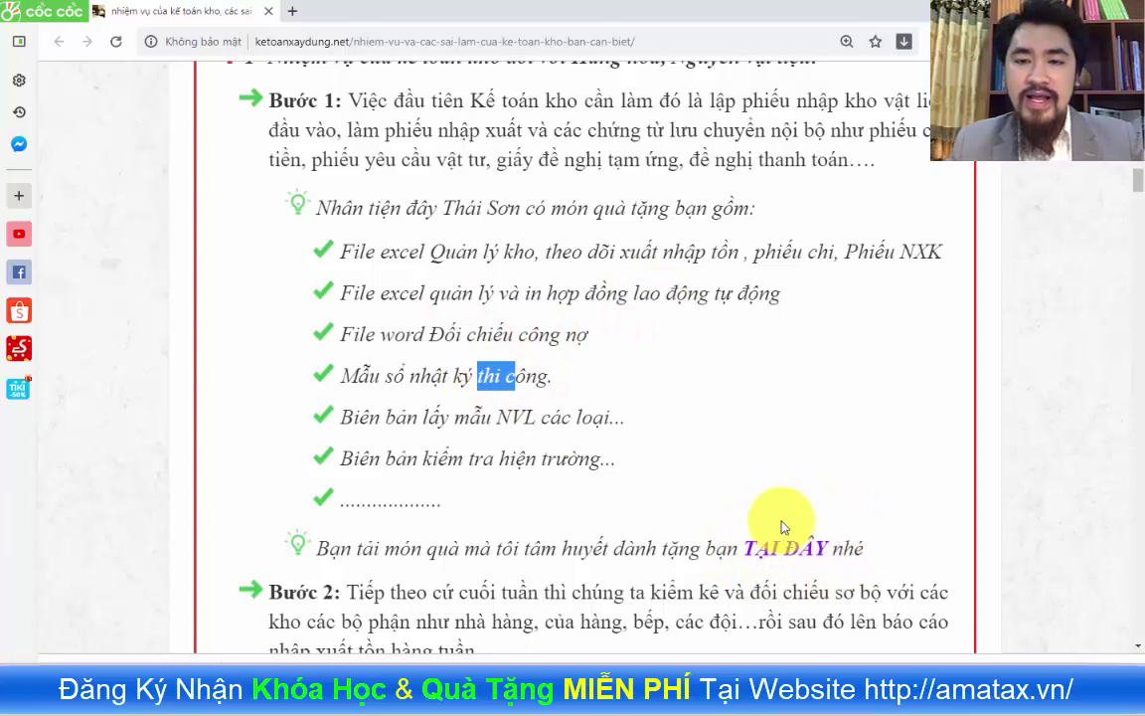
{"action": "left_click", "coordinate": [734, 562]}
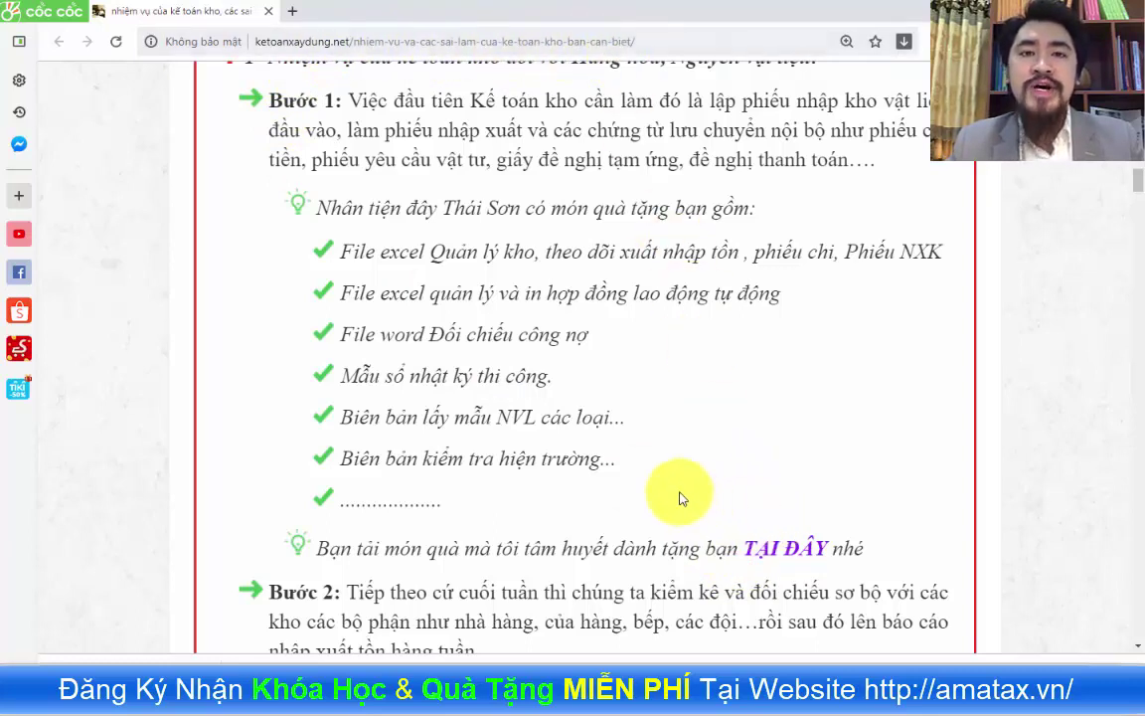
{"action": "left_click_drag", "start_coordinate": [422, 257], "coordinate": [535, 255]}
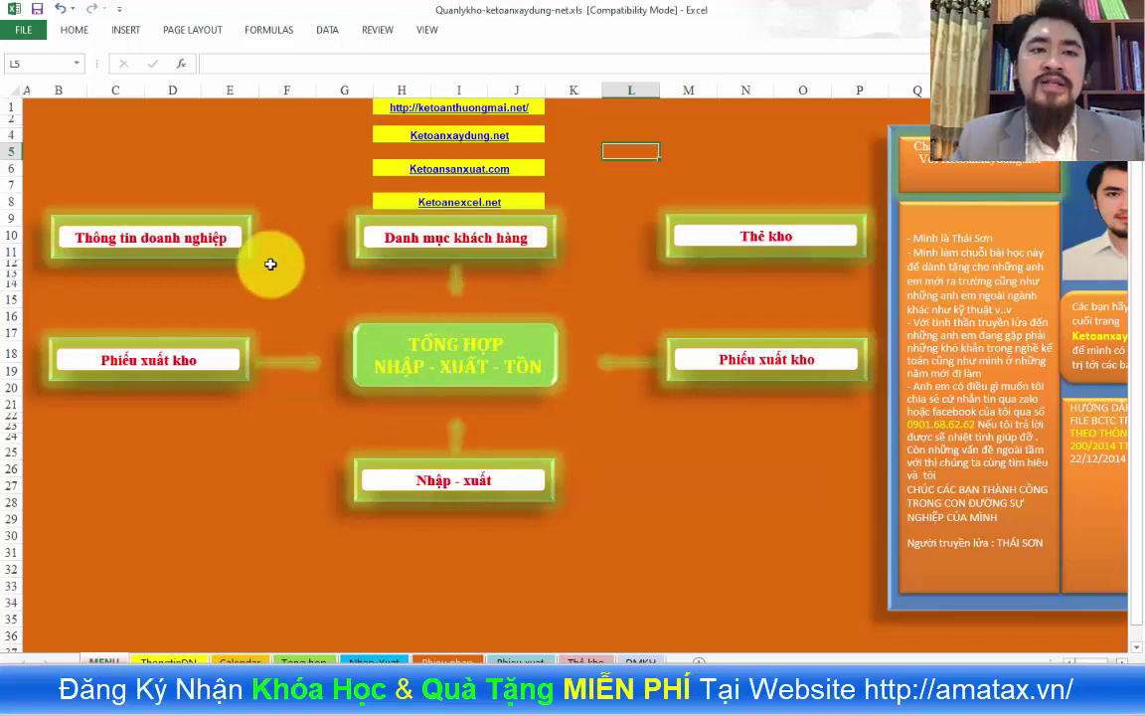
{"action": "left_click", "coordinate": [220, 237]}
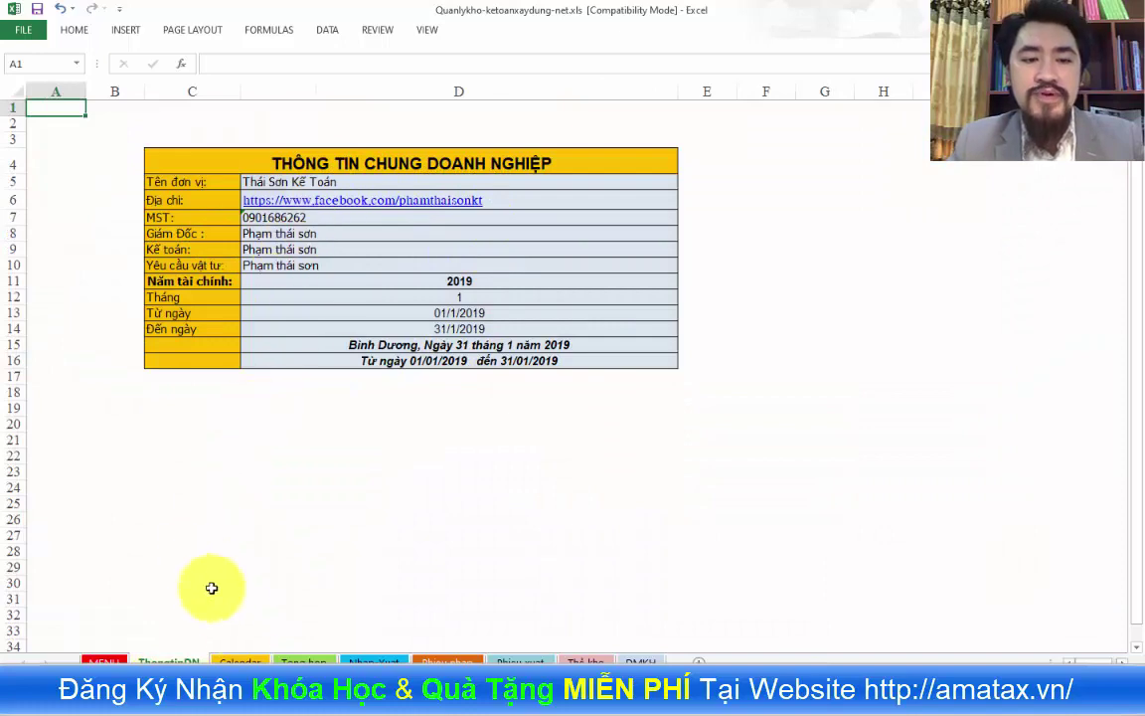
{"action": "left_click", "coordinate": [104, 661]}
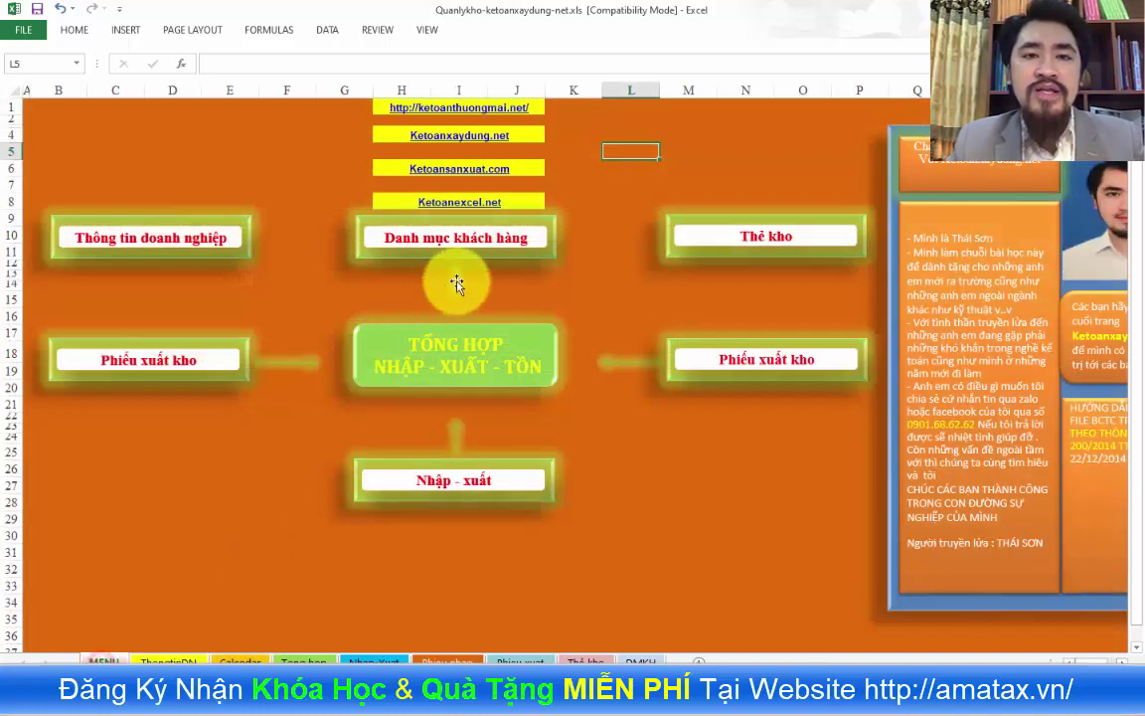
{"action": "left_click", "coordinate": [514, 255]}
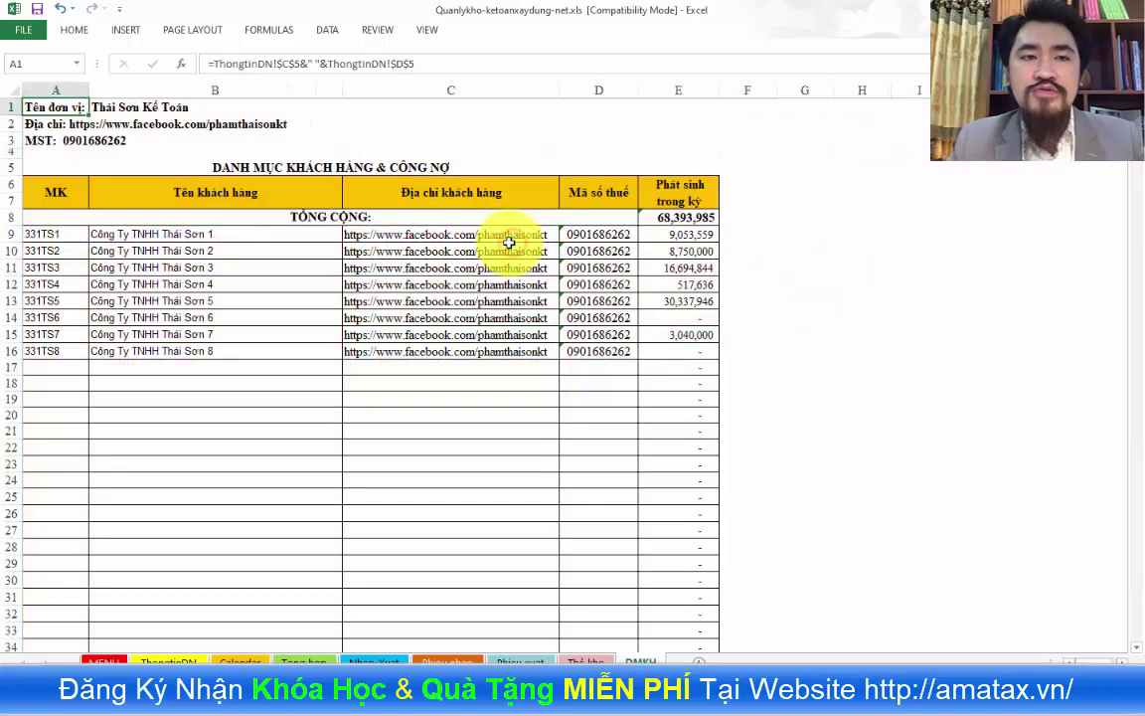
{"action": "left_click", "coordinate": [62, 240]}
{"action": "left_click_drag", "start_coordinate": [62, 239], "coordinate": [63, 353]}
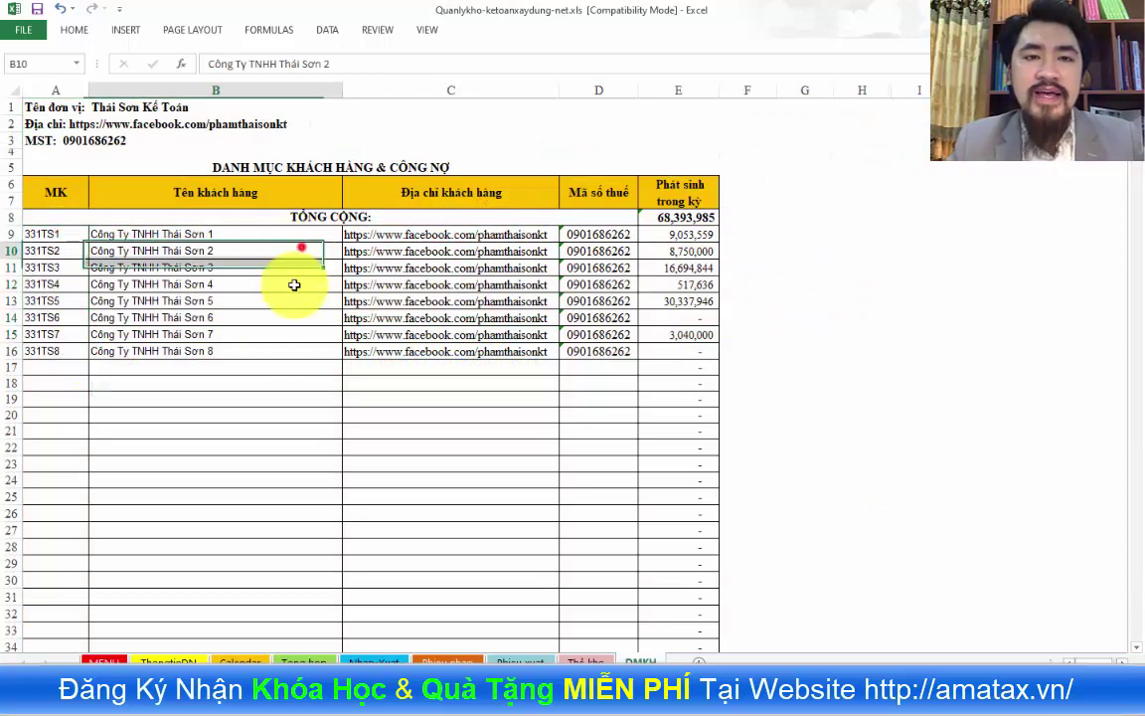
{"action": "left_click_drag", "start_coordinate": [301, 247], "coordinate": [298, 350]}
{"action": "left_click_drag", "start_coordinate": [490, 256], "coordinate": [500, 344]}
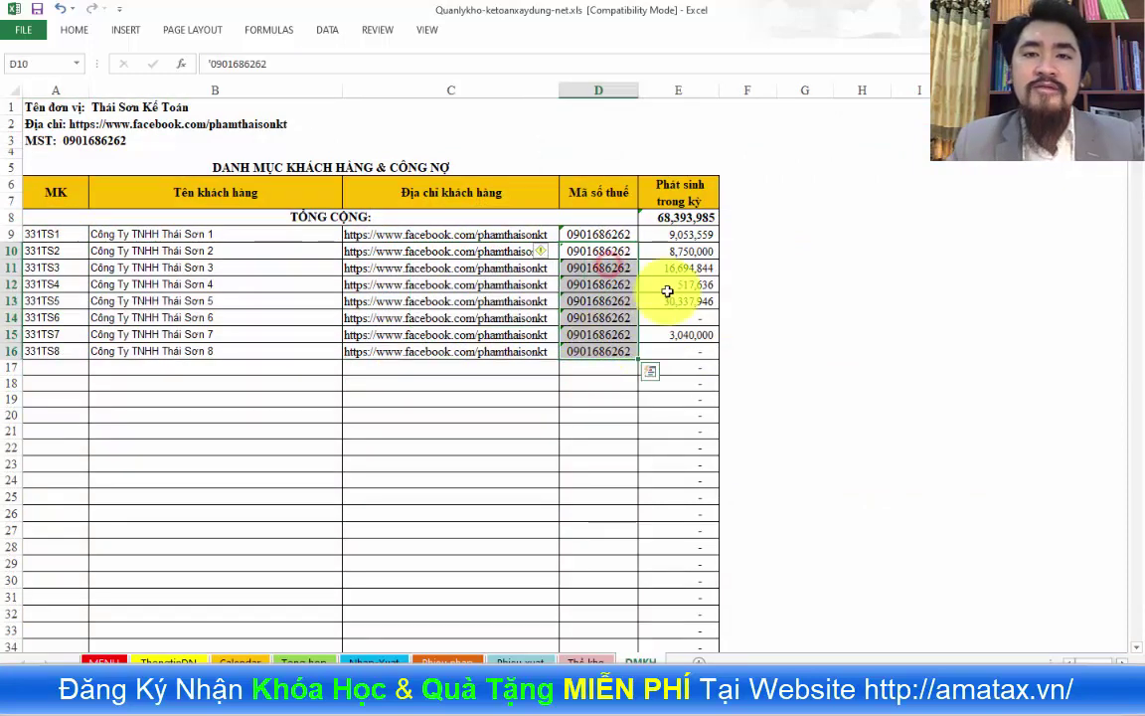
{"action": "left_click_drag", "start_coordinate": [680, 236], "coordinate": [686, 352]}
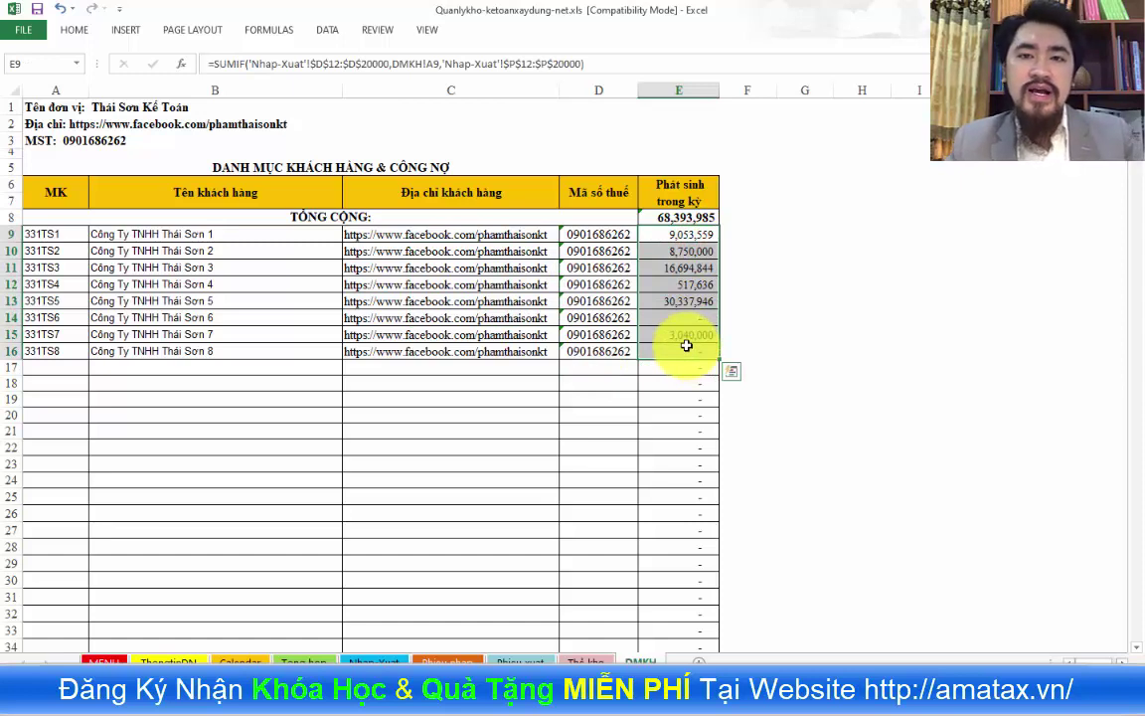
{"action": "left_click", "coordinate": [684, 301]}
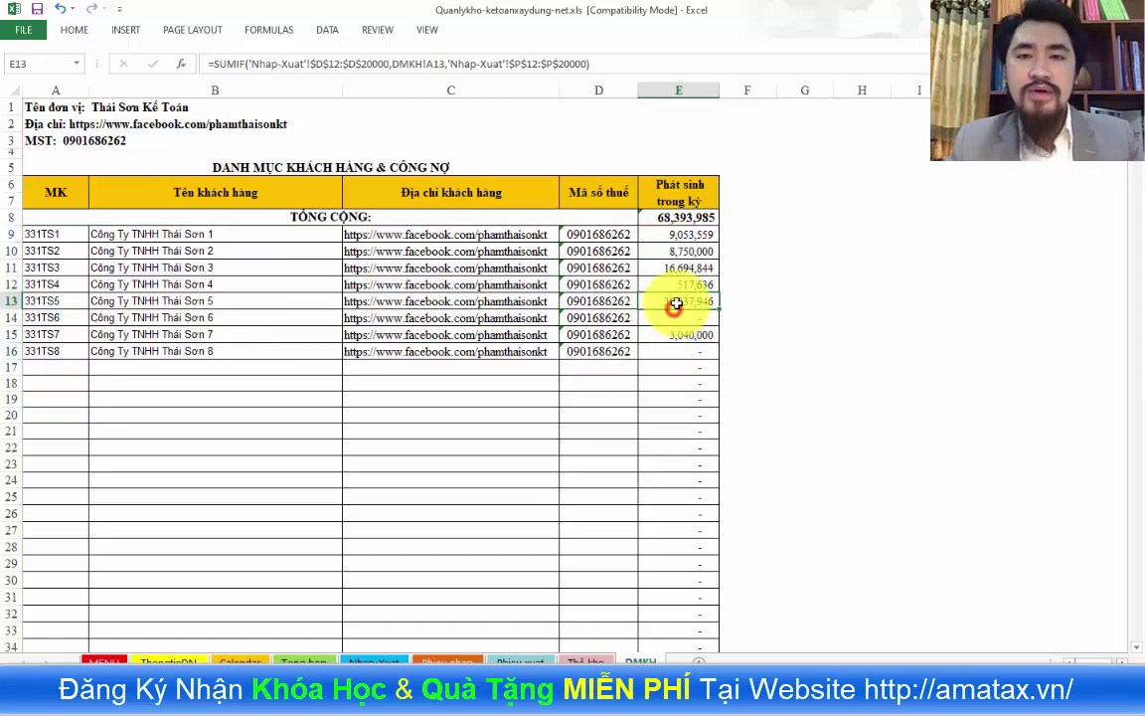
{"action": "left_click", "coordinate": [693, 236]}
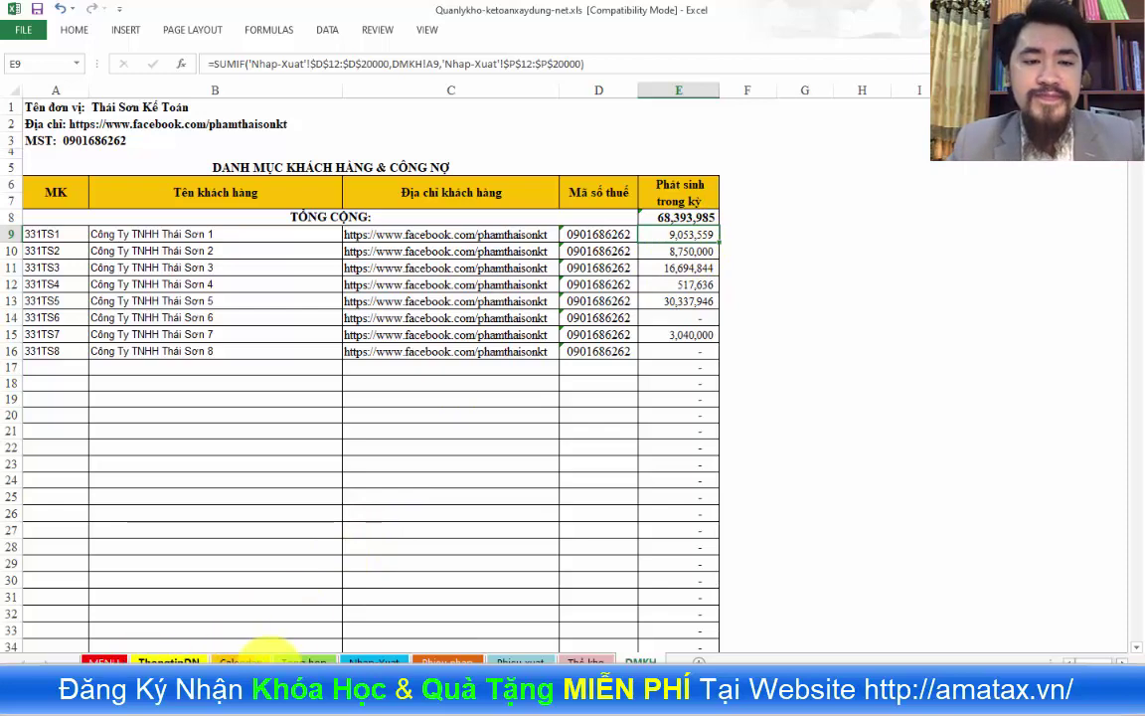
{"action": "left_click", "coordinate": [105, 661]}
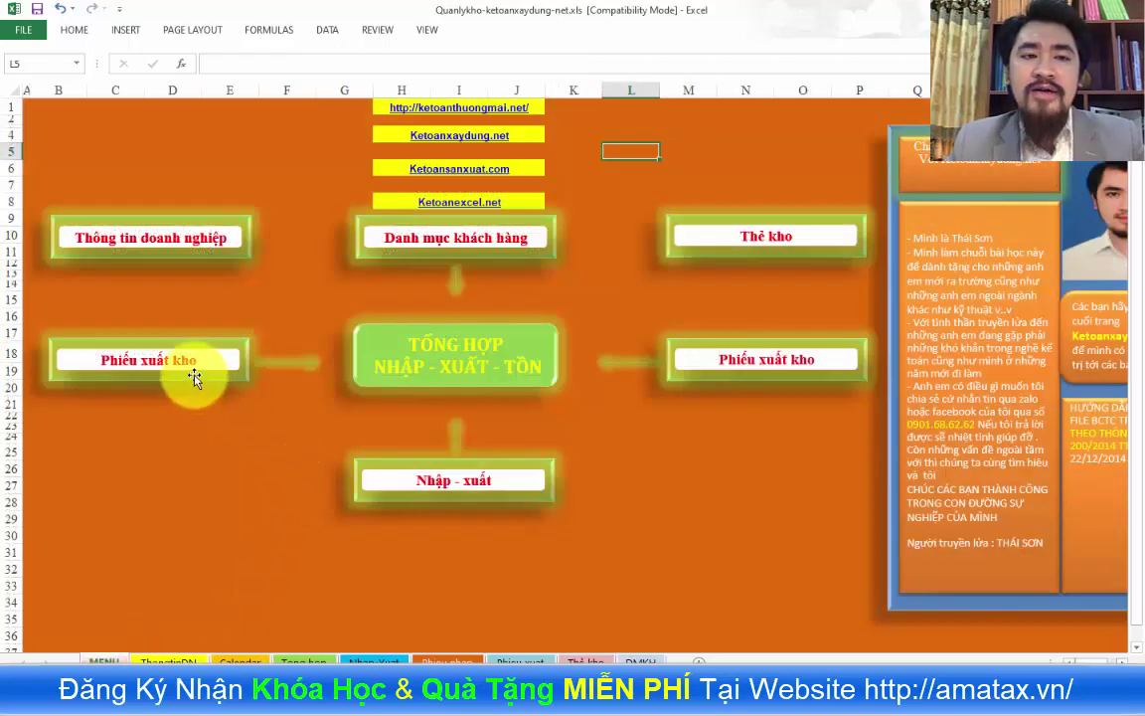
{"action": "left_click", "coordinate": [488, 358]}
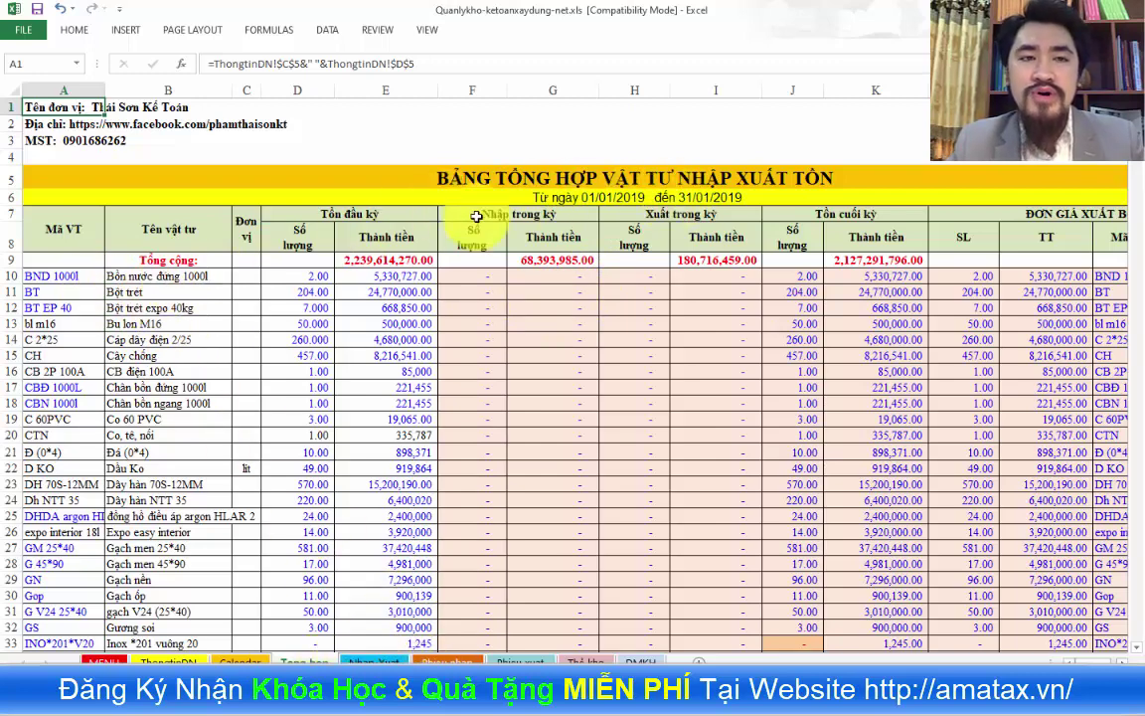
{"action": "left_click", "coordinate": [62, 274]}
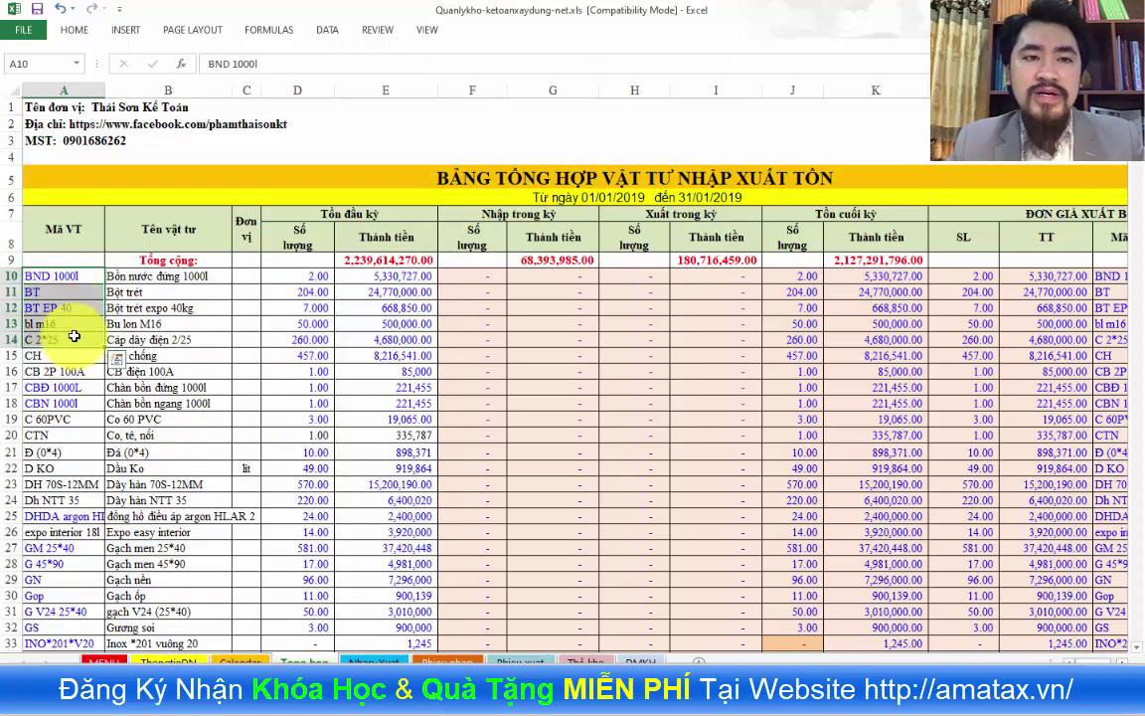
{"action": "left_click_drag", "start_coordinate": [169, 291], "coordinate": [169, 355]}
{"action": "left_click_drag", "start_coordinate": [310, 291], "coordinate": [396, 350]}
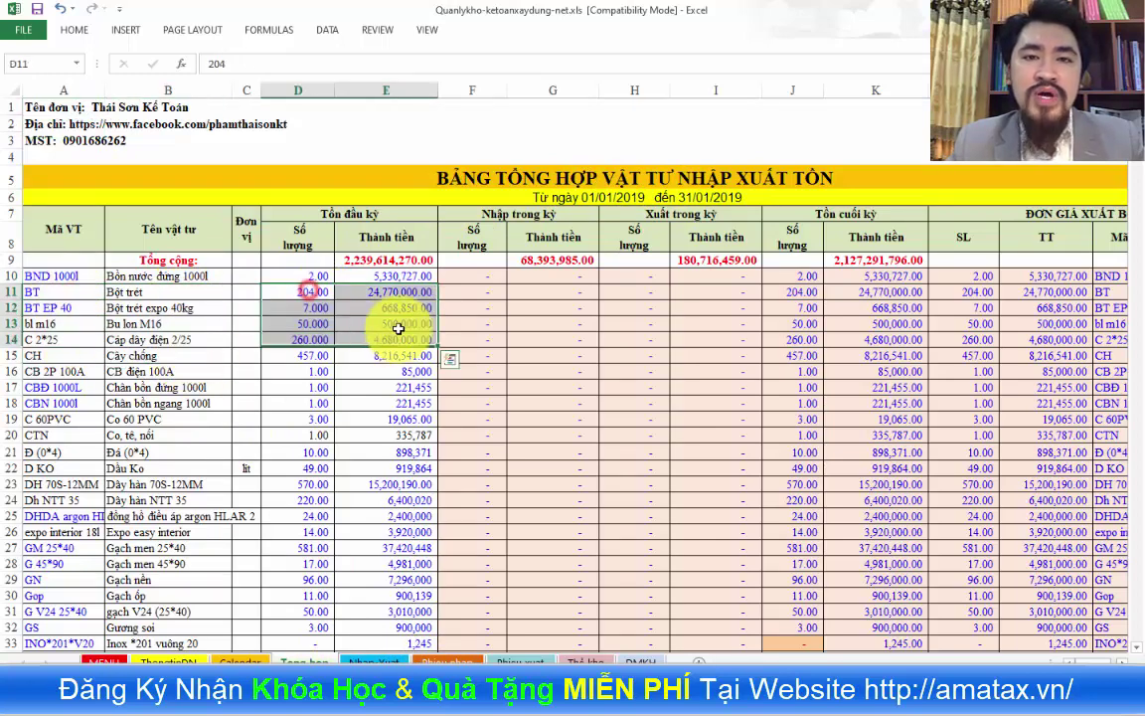
{"action": "left_click_drag", "start_coordinate": [491, 294], "coordinate": [557, 350]}
{"action": "left_click_drag", "start_coordinate": [651, 295], "coordinate": [706, 365]}
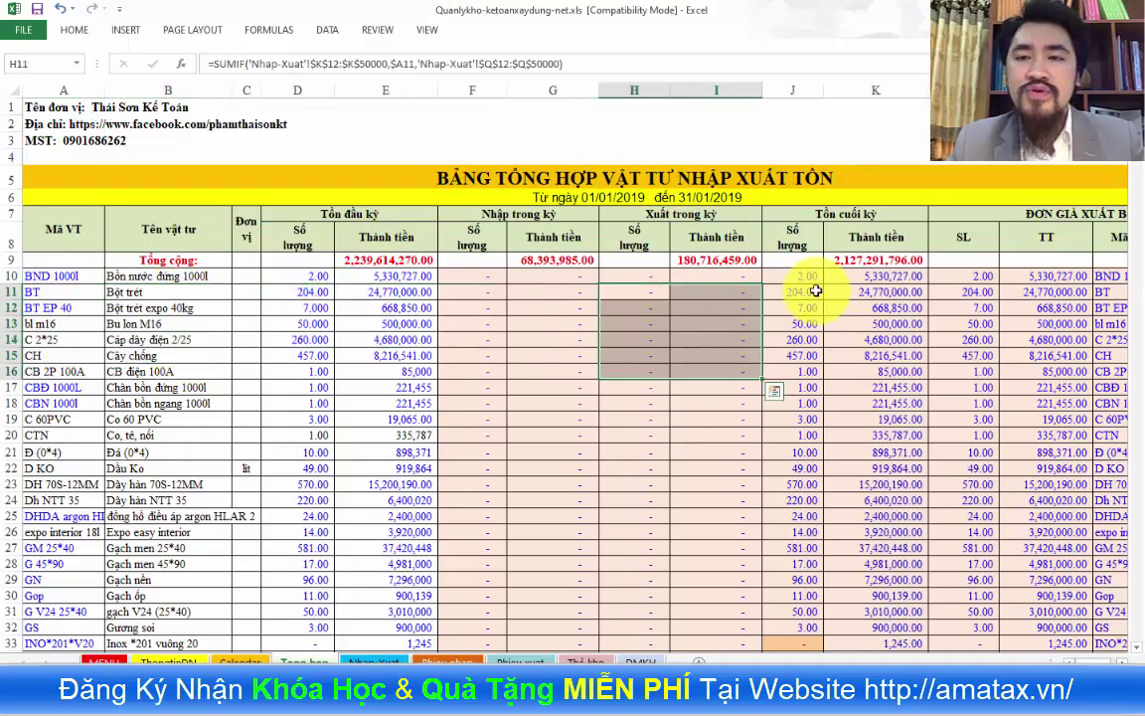
{"action": "left_click_drag", "start_coordinate": [793, 292], "coordinate": [874, 355]}
{"action": "left_click_drag", "start_coordinate": [1074, 661], "coordinate": [1094, 661]}
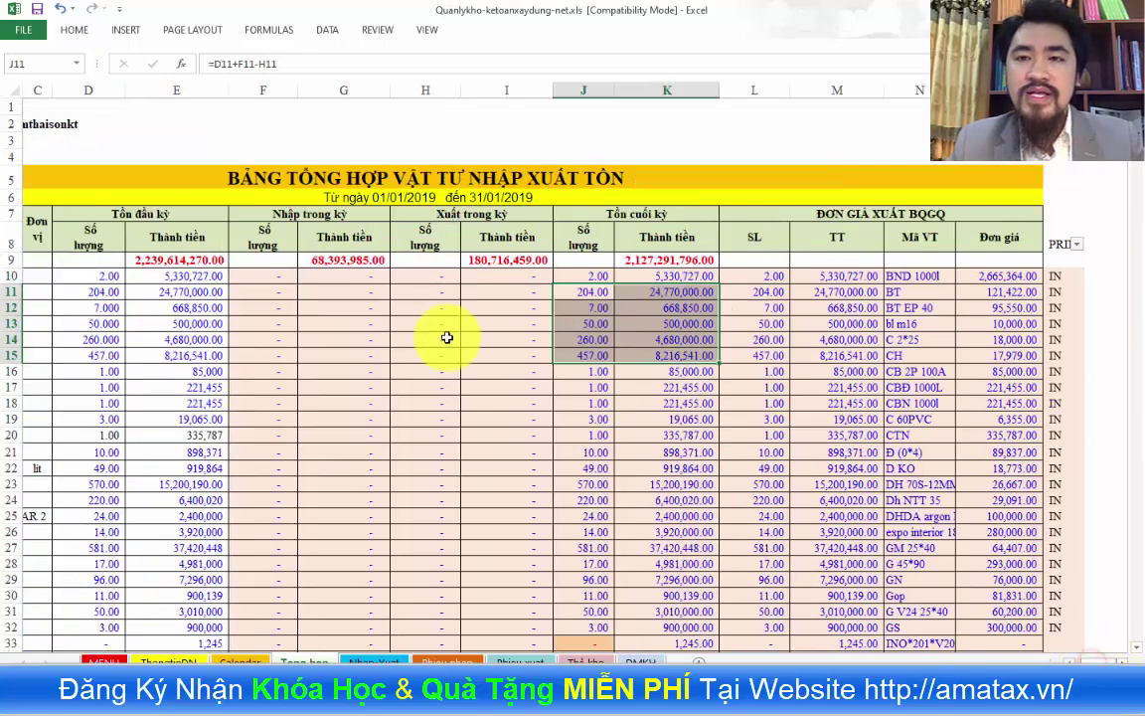
{"action": "key", "text": "ctrl+v"}
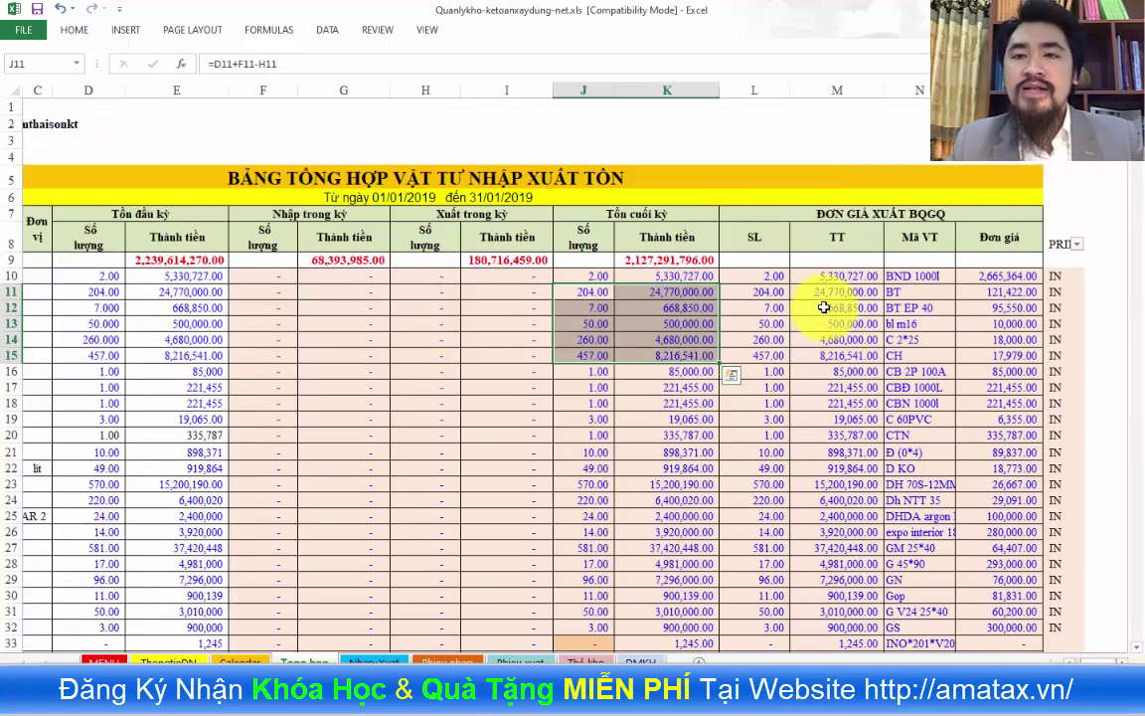
{"action": "left_click", "coordinate": [771, 213]}
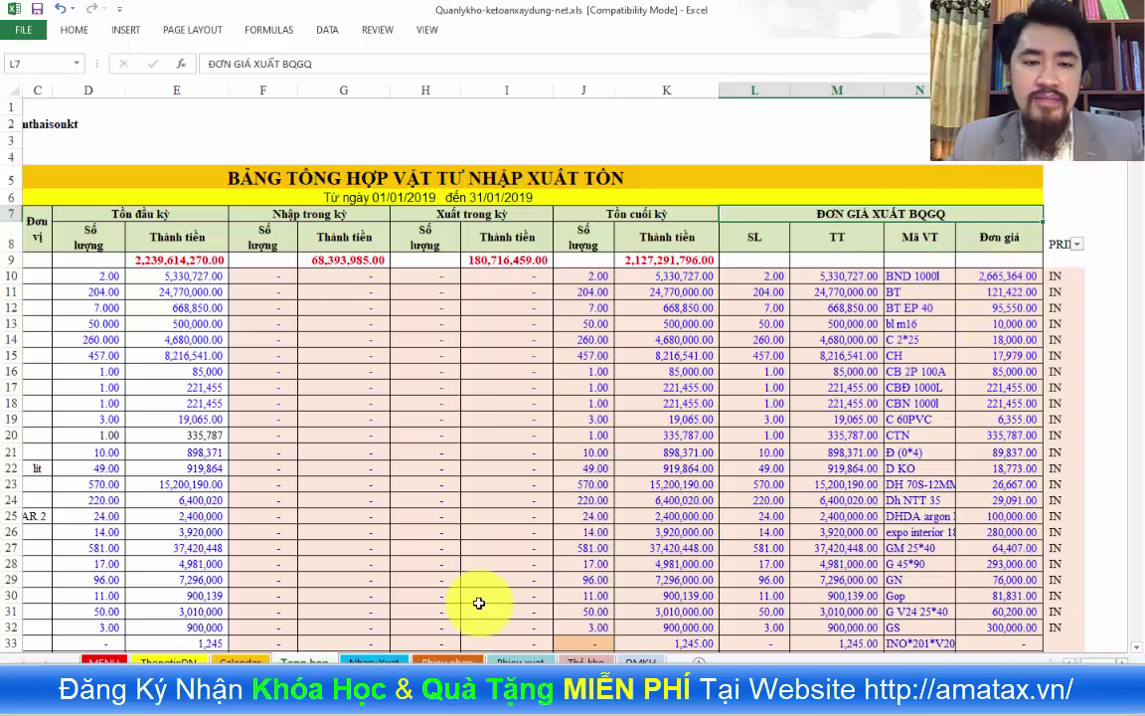
- On the Phieu xuat sheet, change the voucher number in C8 to PX1301-02
{"action": "left_click", "coordinate": [465, 661]}
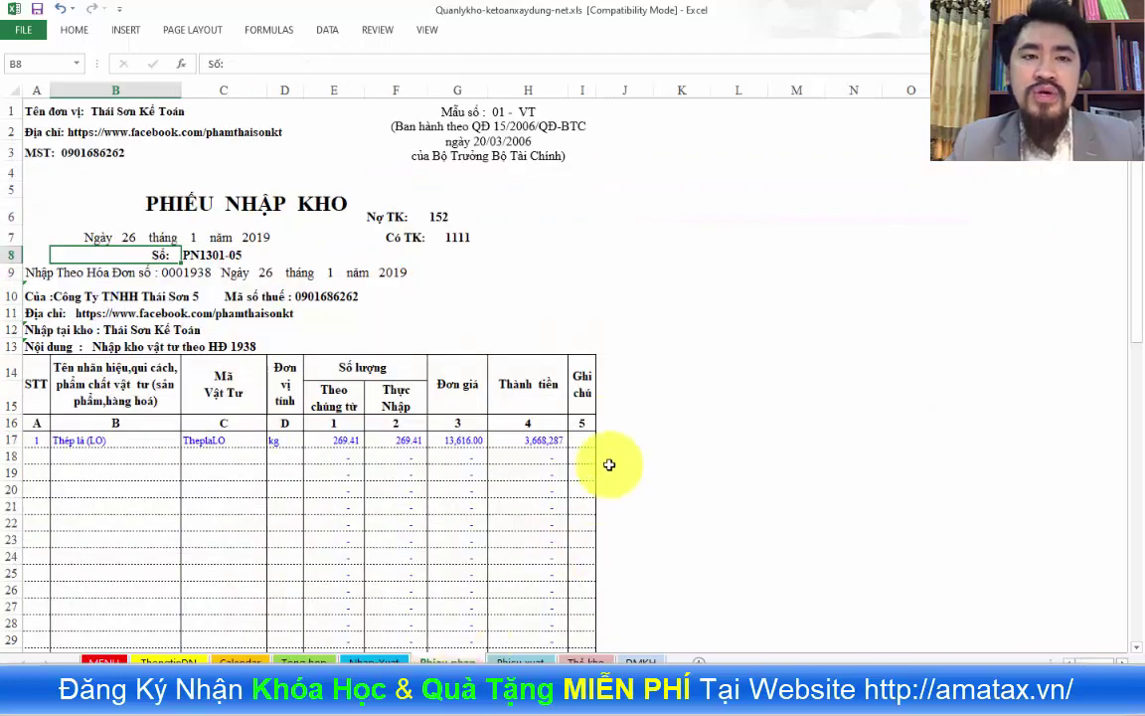
{"action": "left_click", "coordinate": [518, 661]}
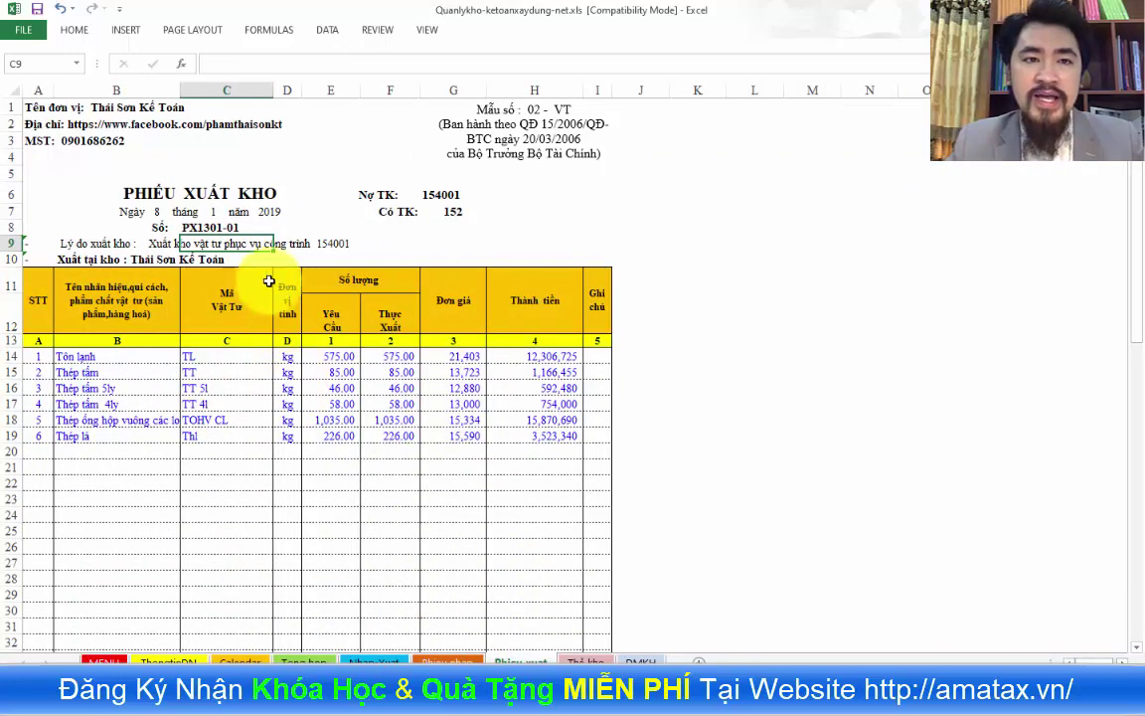
{"action": "left_click", "coordinate": [246, 227]}
{"action": "double_click", "coordinate": [244, 226]}
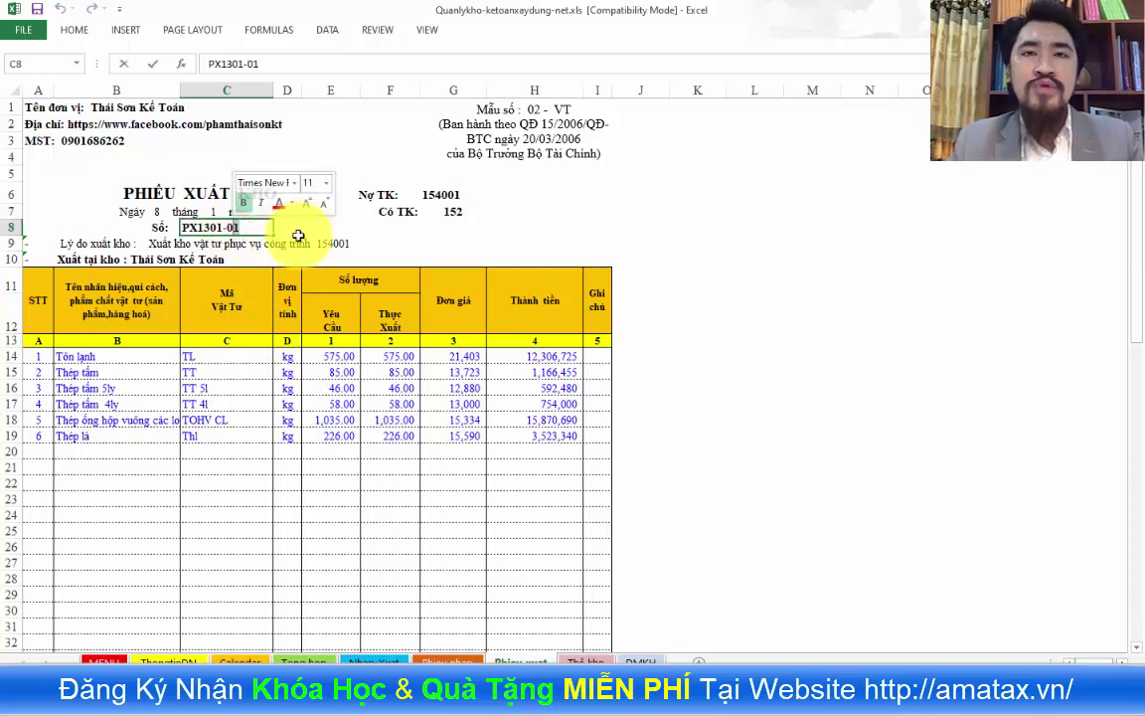
{"action": "type", "text": "02"}
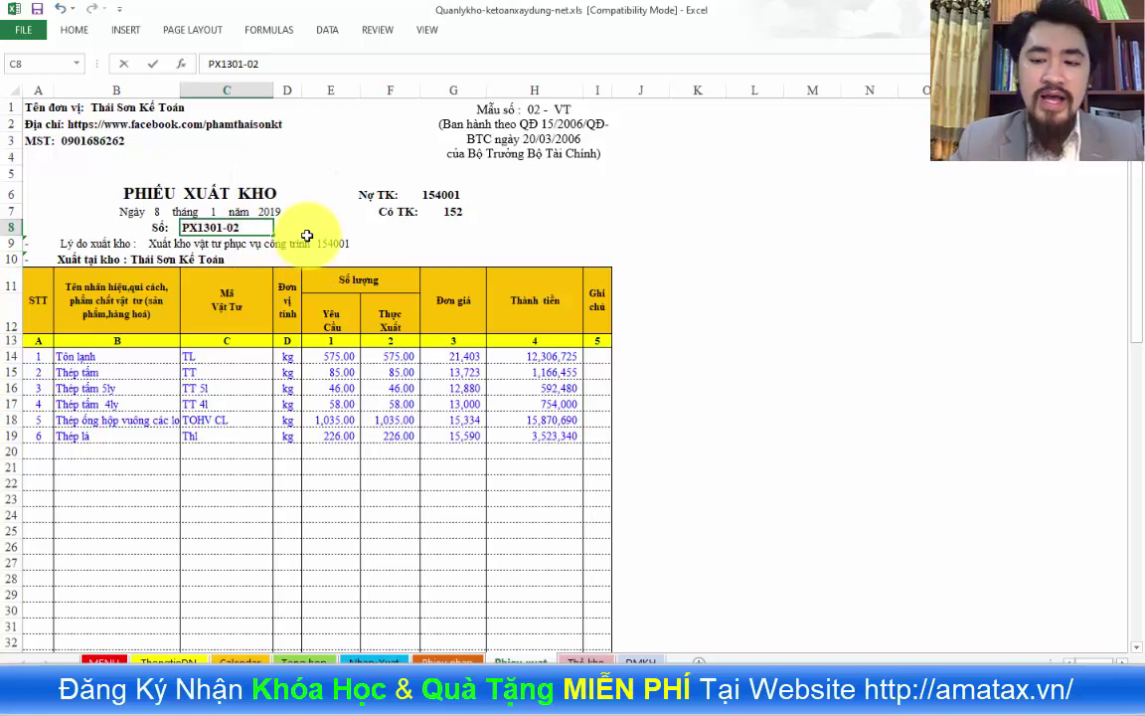
{"action": "key", "text": "Return"}
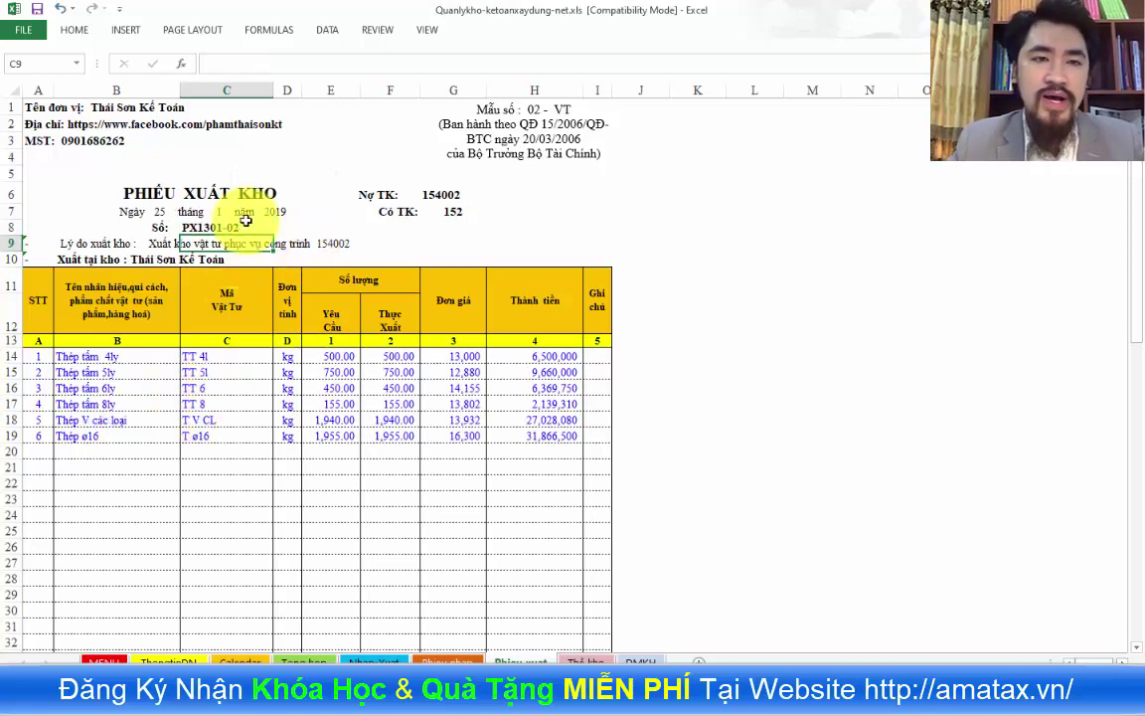
- Change the voucher to PX1301-03, then switch back to the web article
{"action": "left_click", "coordinate": [239, 227]}
{"action": "double_click", "coordinate": [238, 226]}
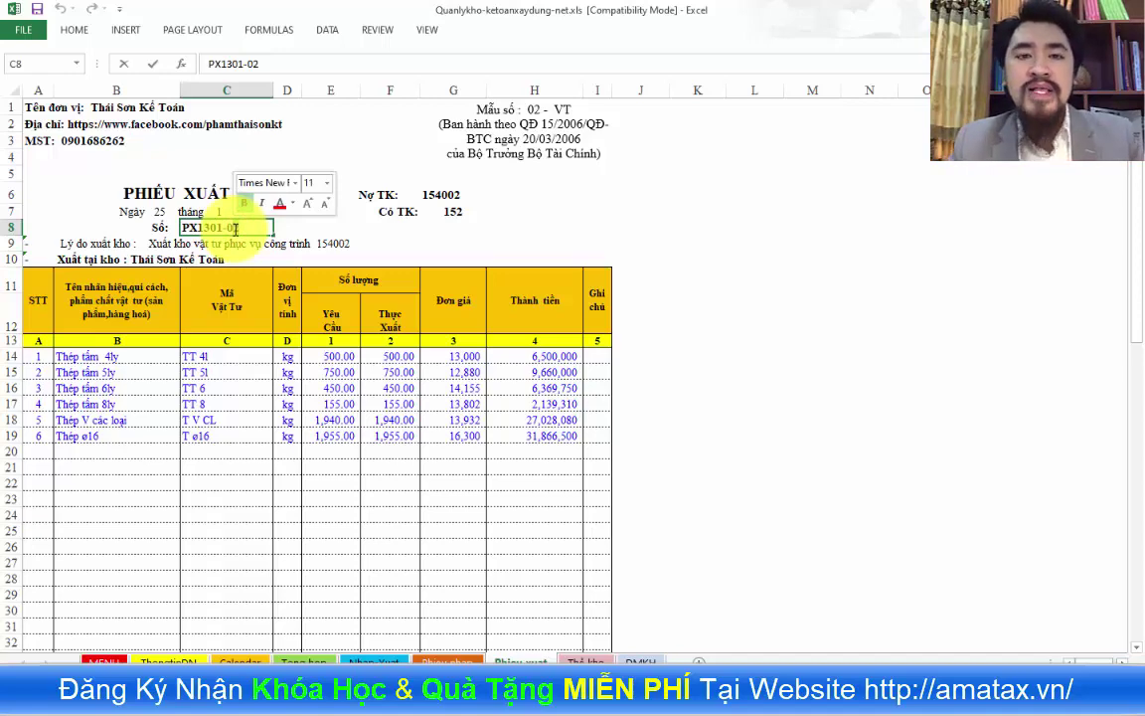
{"action": "type", "text": "03"}
{"action": "key", "text": "ctrl+Return"}
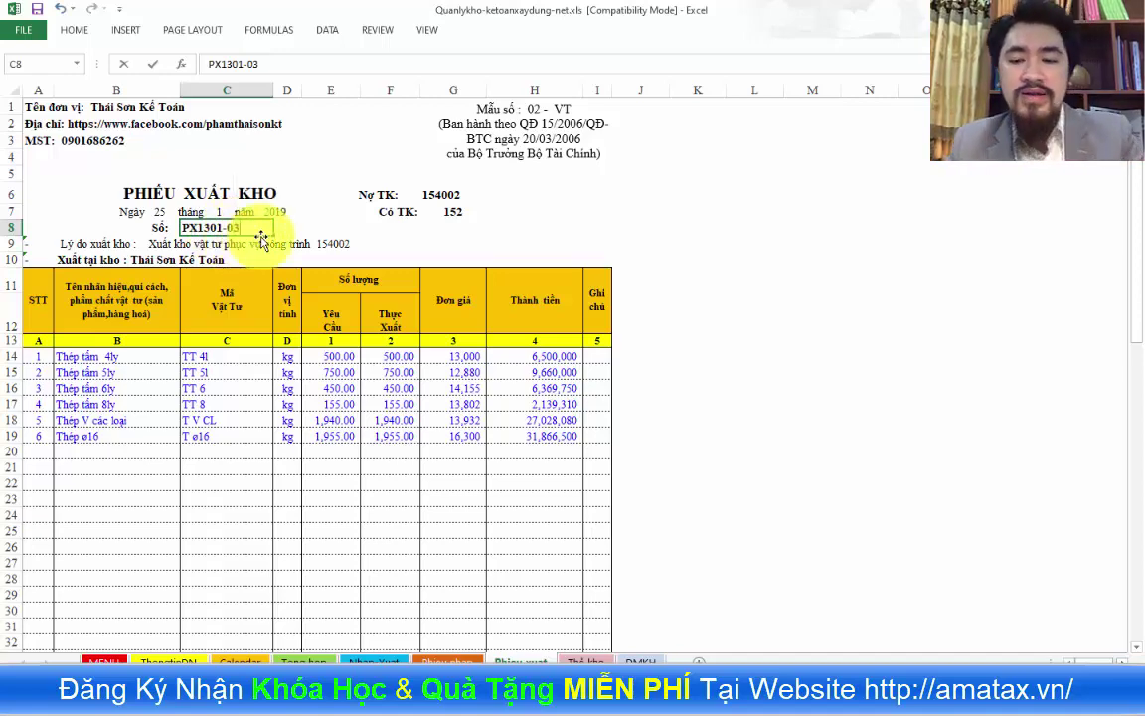
{"action": "left_click", "coordinate": [261, 240]}
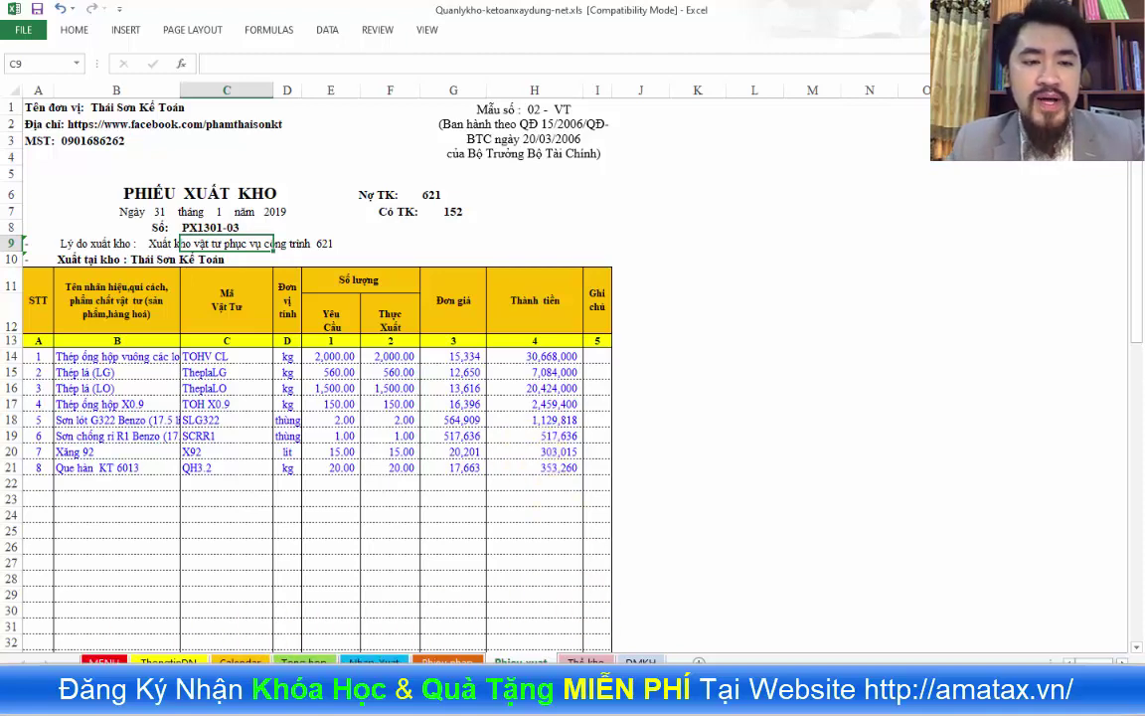
{"action": "key", "text": "alt+Tab"}
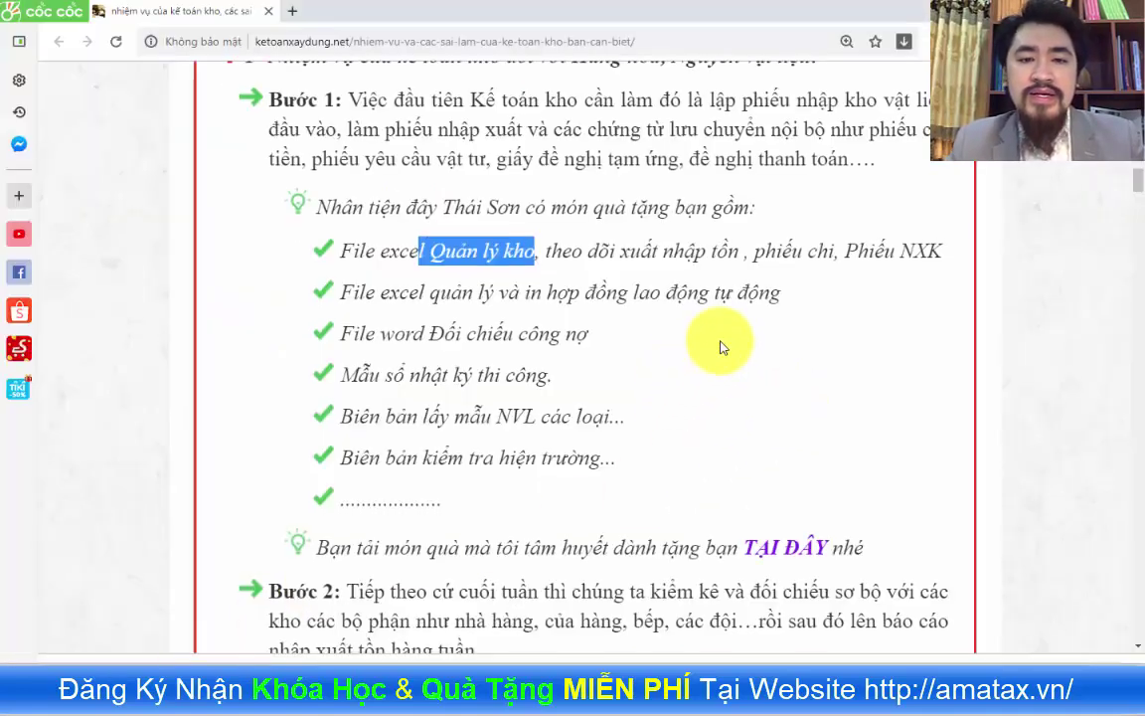
{"action": "scroll", "coordinate": [648, 306], "scroll_direction": "down", "scroll_amount": 3}
{"action": "left_click_drag", "start_coordinate": [581, 303], "coordinate": [759, 303]}
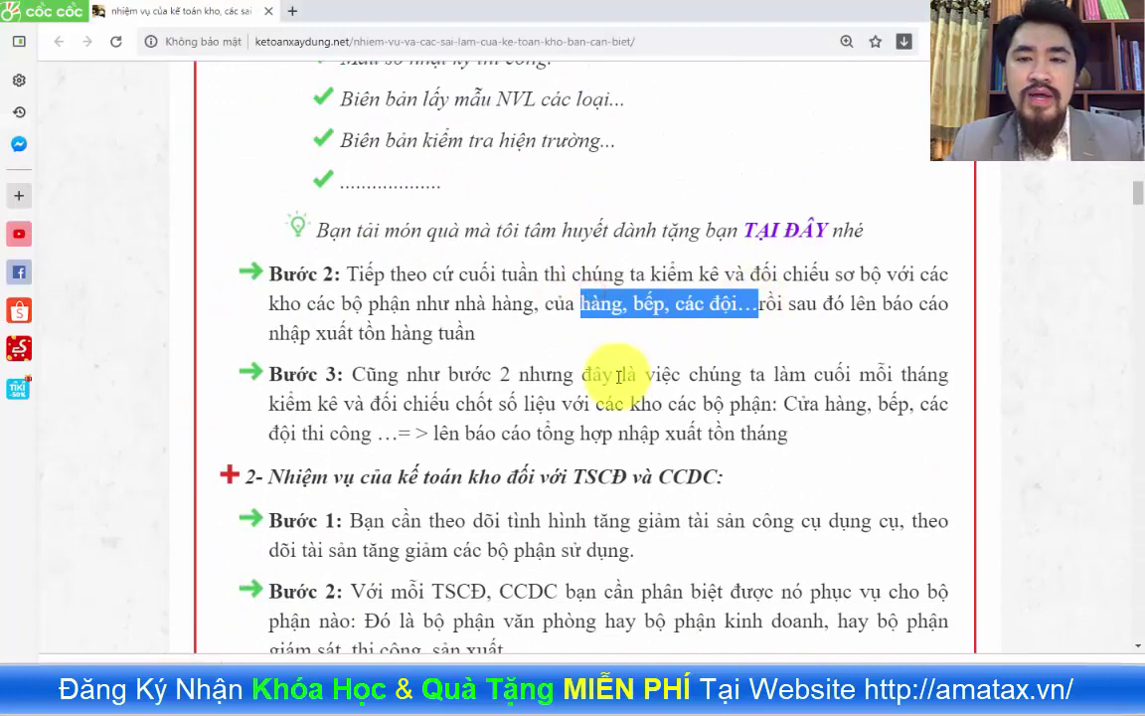
{"action": "left_click_drag", "start_coordinate": [620, 375], "coordinate": [773, 375]}
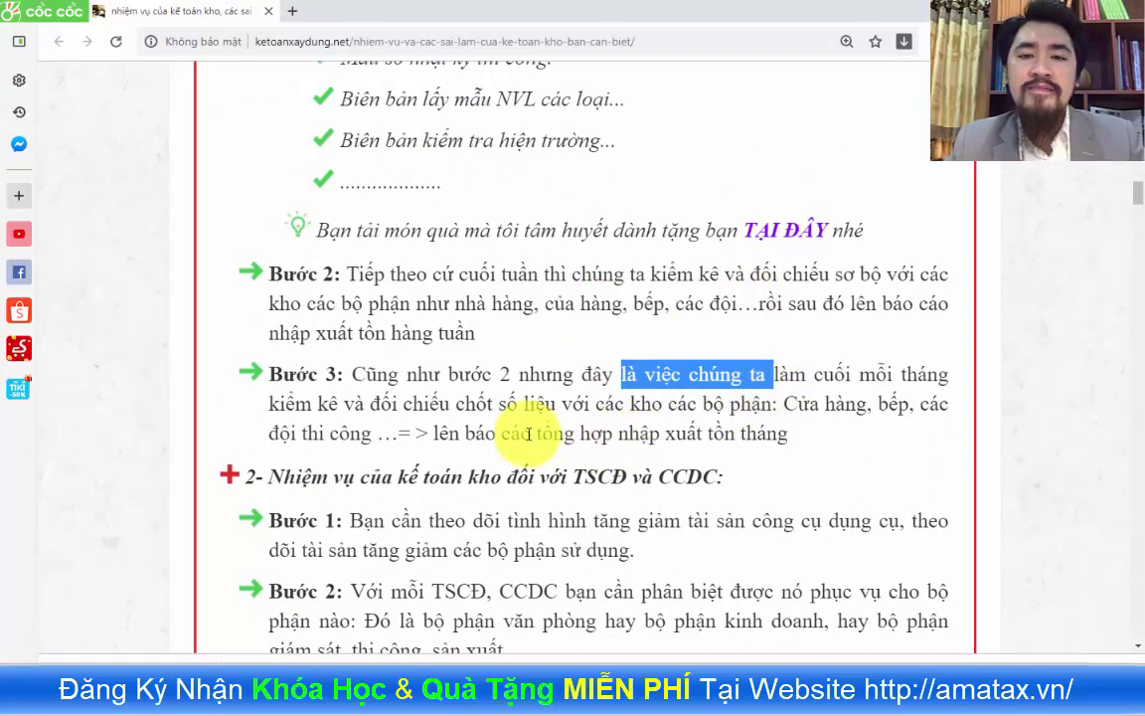
{"action": "left_click_drag", "start_coordinate": [534, 433], "coordinate": [745, 434]}
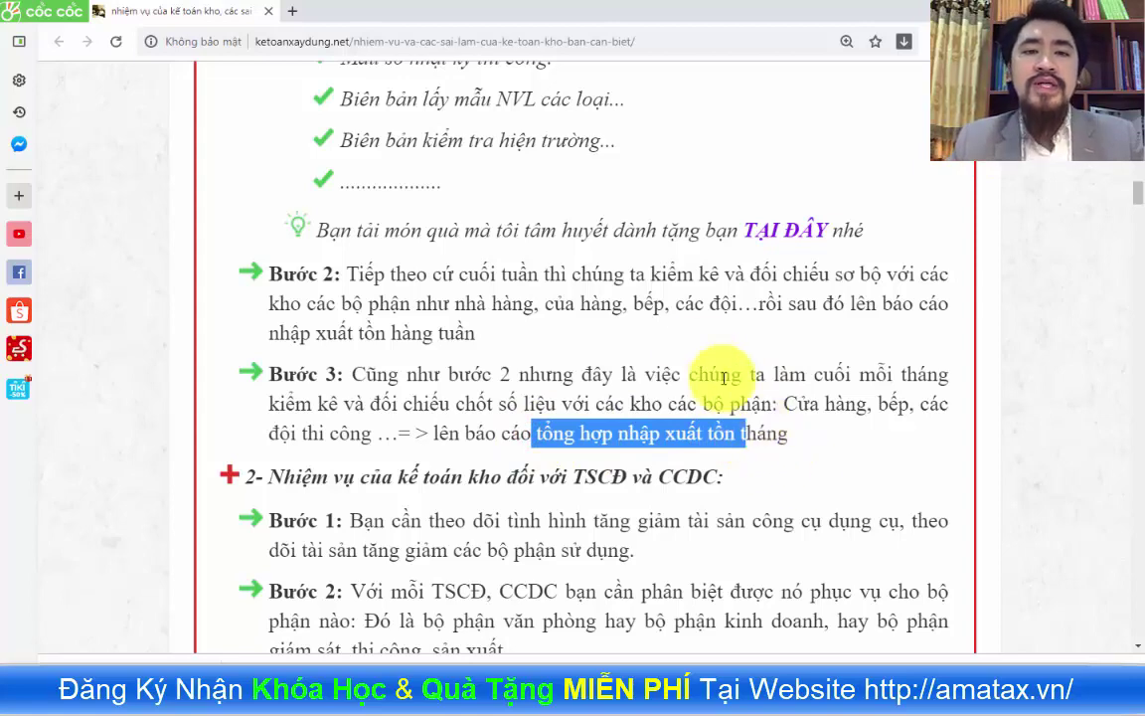
{"action": "scroll", "coordinate": [680, 366], "scroll_direction": "up", "scroll_amount": 2}
{"action": "scroll", "coordinate": [685, 325], "scroll_direction": "up", "scroll_amount": 2}
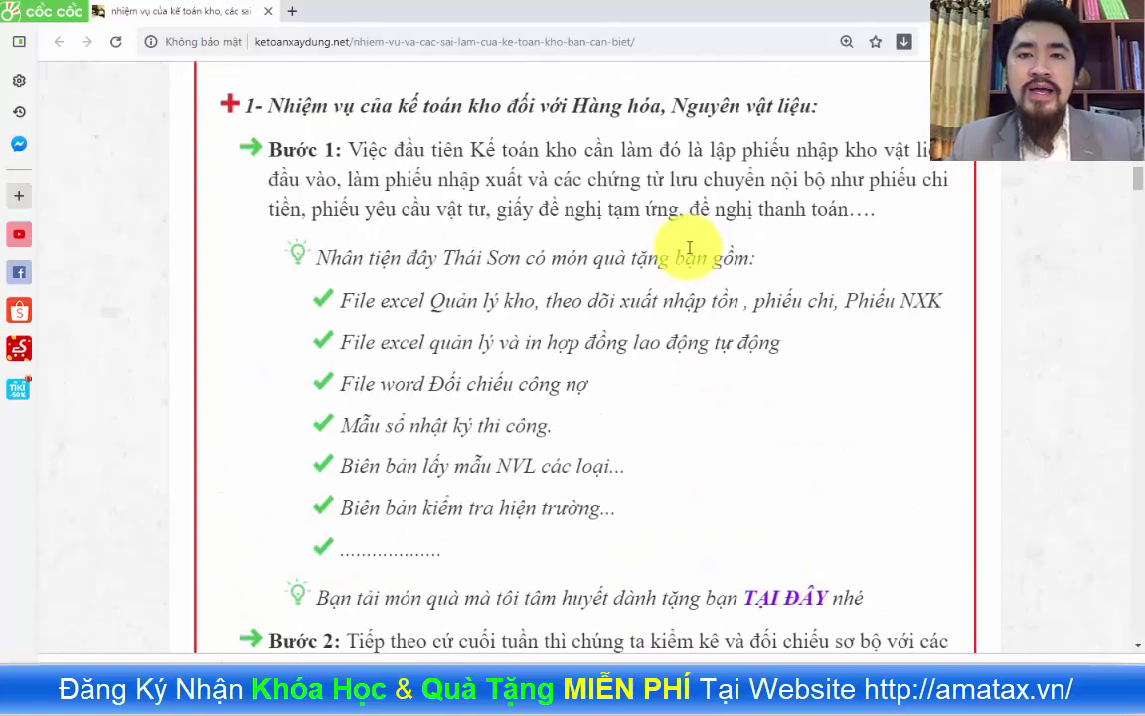
{"action": "scroll", "coordinate": [685, 243], "scroll_direction": "up", "scroll_amount": 1}
{"action": "scroll", "coordinate": [652, 366], "scroll_direction": "down", "scroll_amount": 3}
{"action": "scroll", "coordinate": [652, 366], "scroll_direction": "down", "scroll_amount": 2}
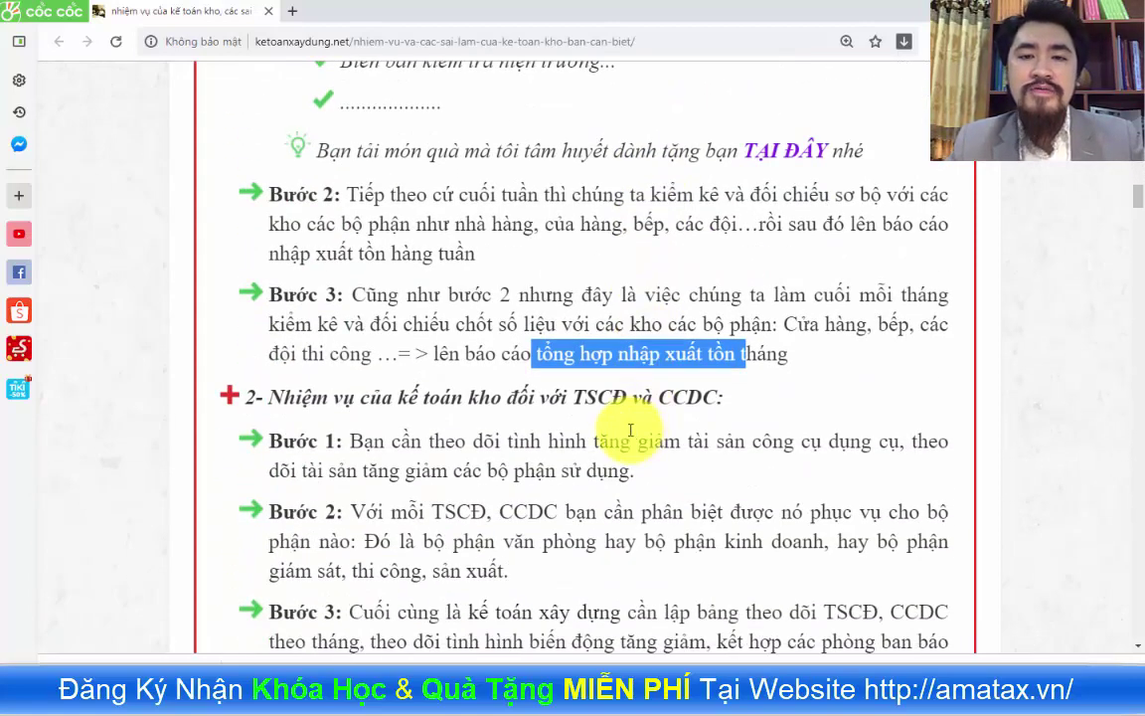
{"action": "left_click_drag", "start_coordinate": [596, 397], "coordinate": [632, 397]}
{"action": "left_click_drag", "start_coordinate": [703, 399], "coordinate": [712, 401]}
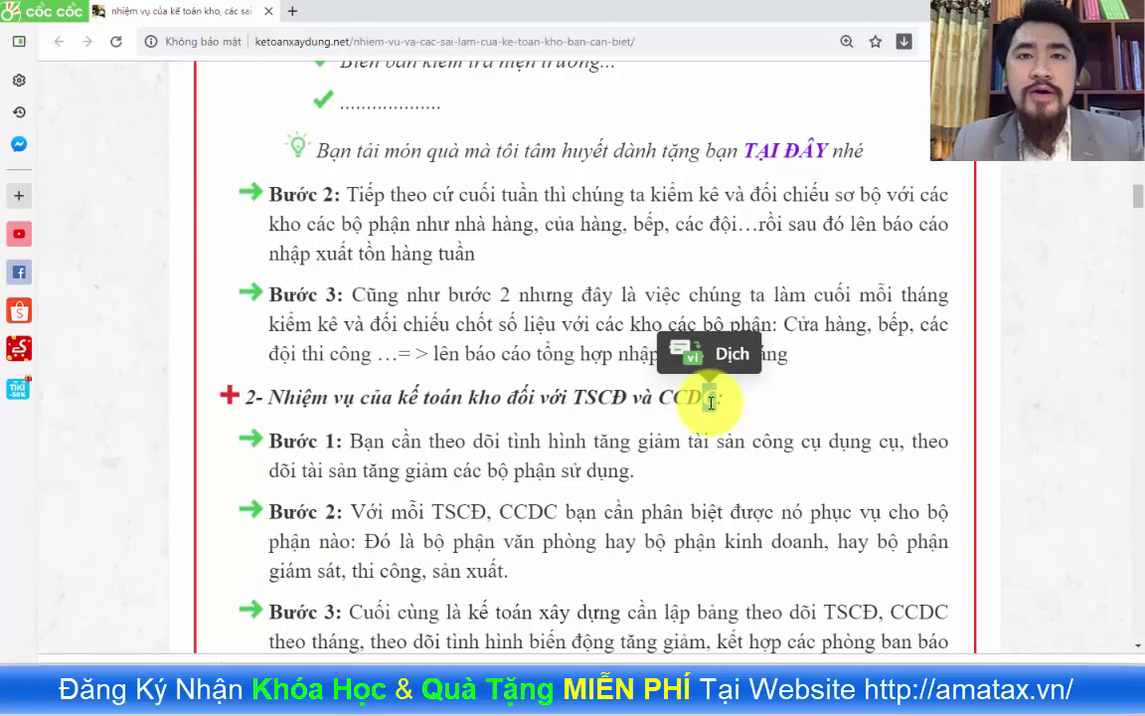
{"action": "scroll", "coordinate": [710, 398], "scroll_direction": "down", "scroll_amount": 1}
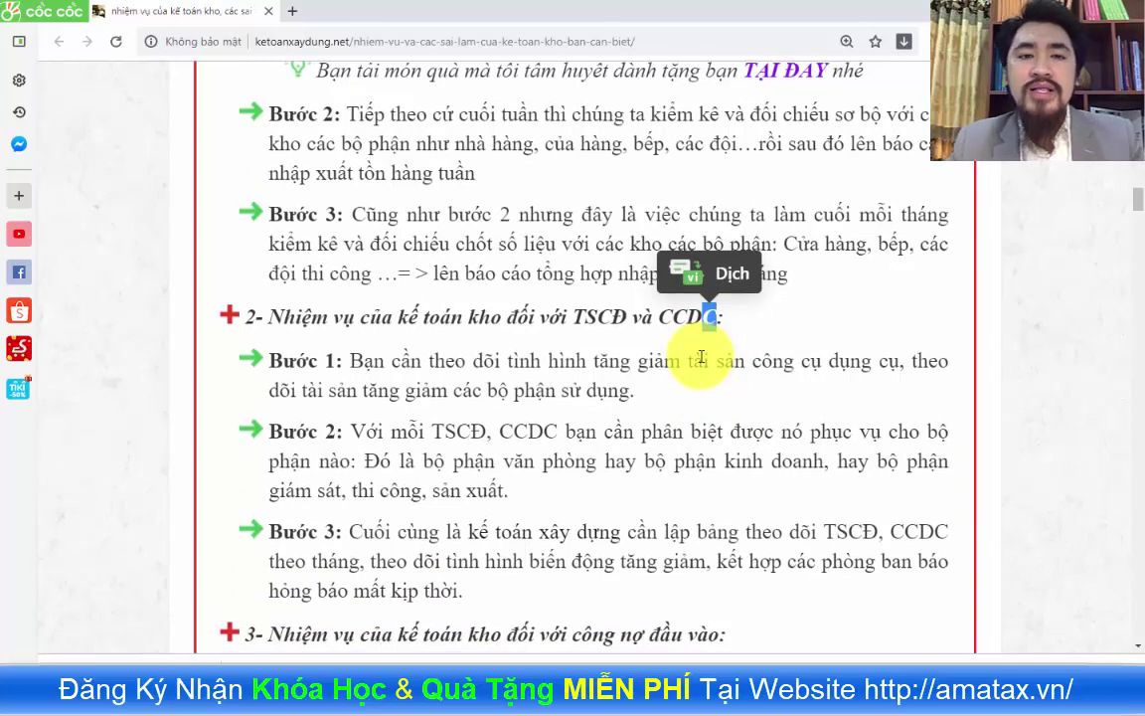
{"action": "scroll", "coordinate": [696, 358], "scroll_direction": "down", "scroll_amount": 1}
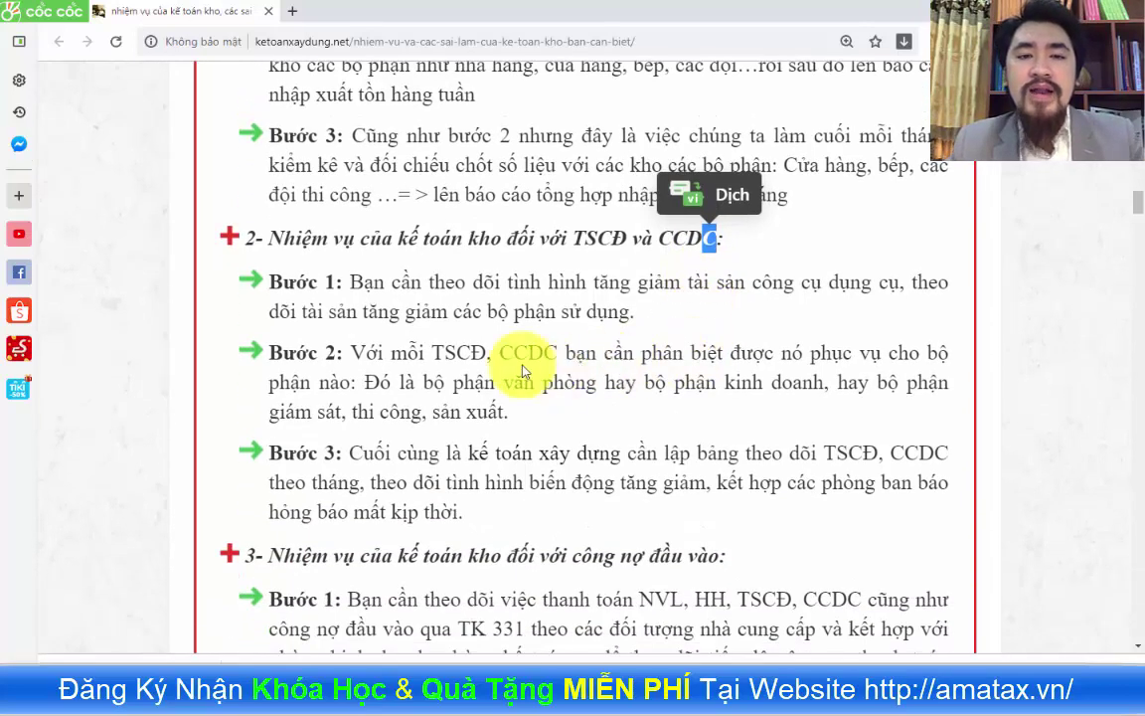
{"action": "left_click", "coordinate": [407, 281]}
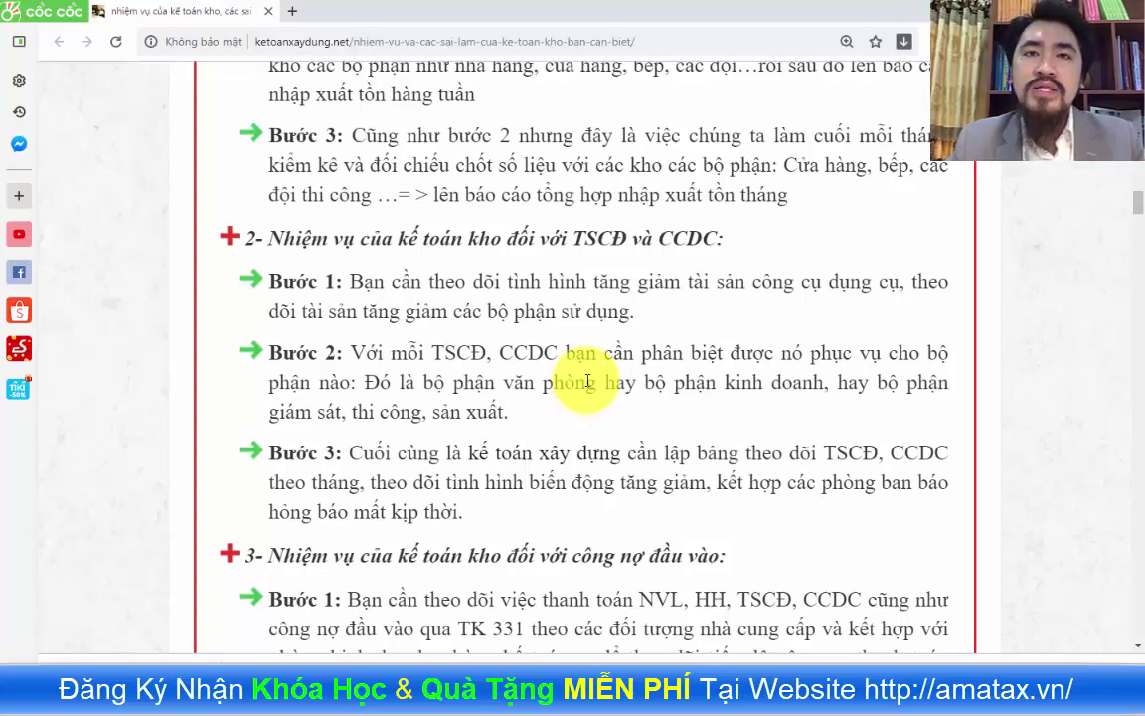
{"action": "scroll", "coordinate": [586, 376], "scroll_direction": "down", "scroll_amount": 1}
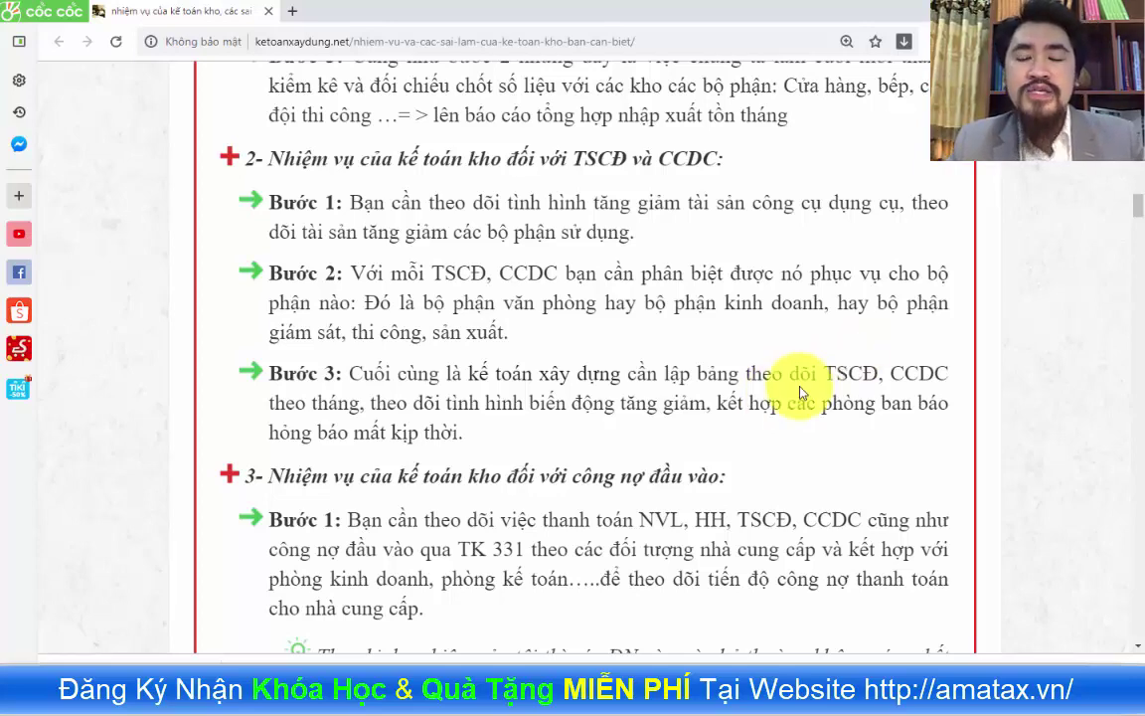
- Highlight 'công nợ đầu vào' in section 3 and the TK 331 payment text in Bước 1, then return to Excel
{"action": "scroll", "coordinate": [685, 328], "scroll_direction": "down", "scroll_amount": 4}
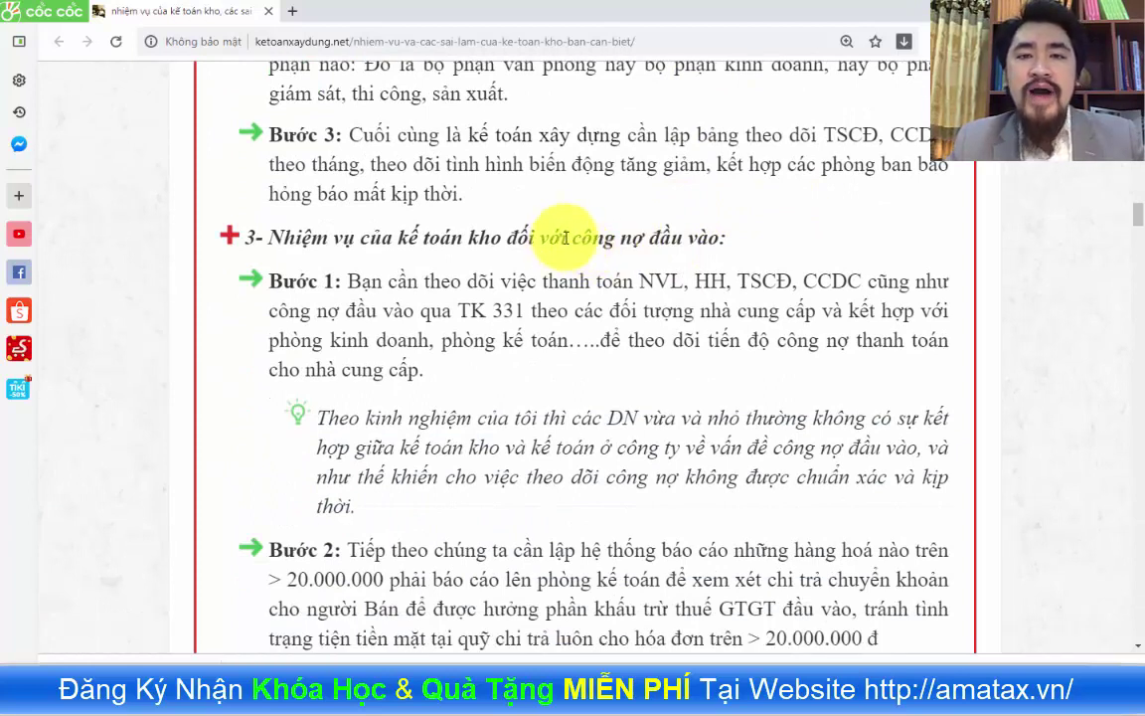
{"action": "left_click_drag", "start_coordinate": [570, 238], "coordinate": [720, 239]}
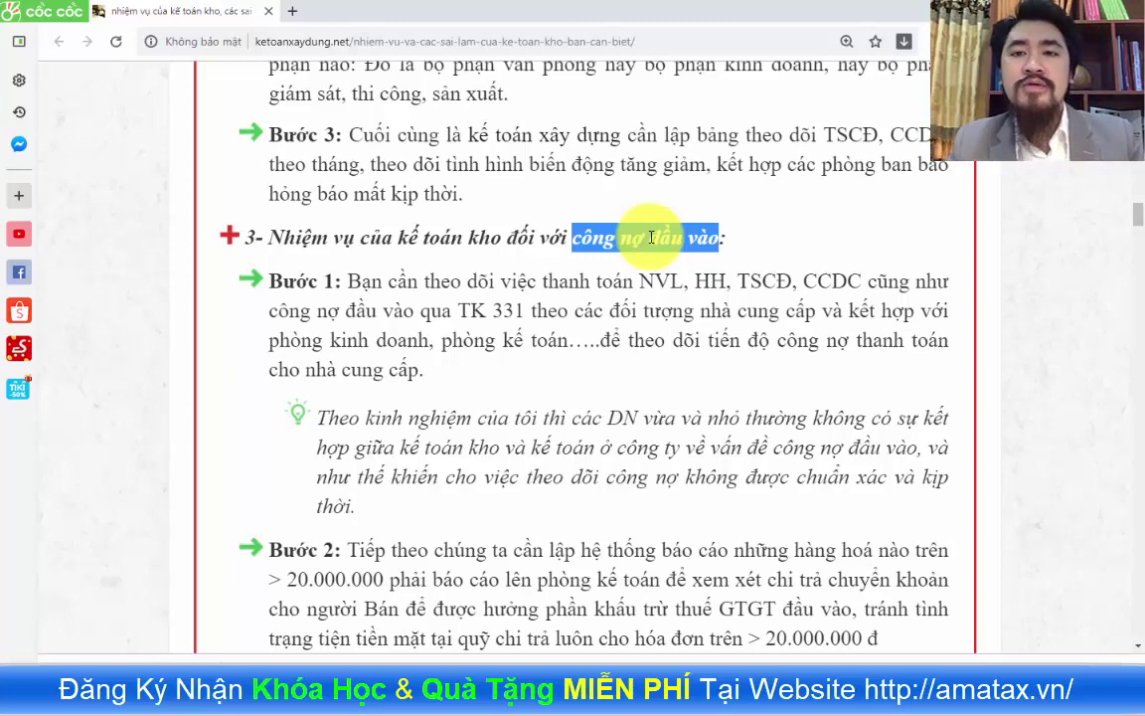
{"action": "scroll", "coordinate": [636, 259], "scroll_direction": "down", "scroll_amount": 3}
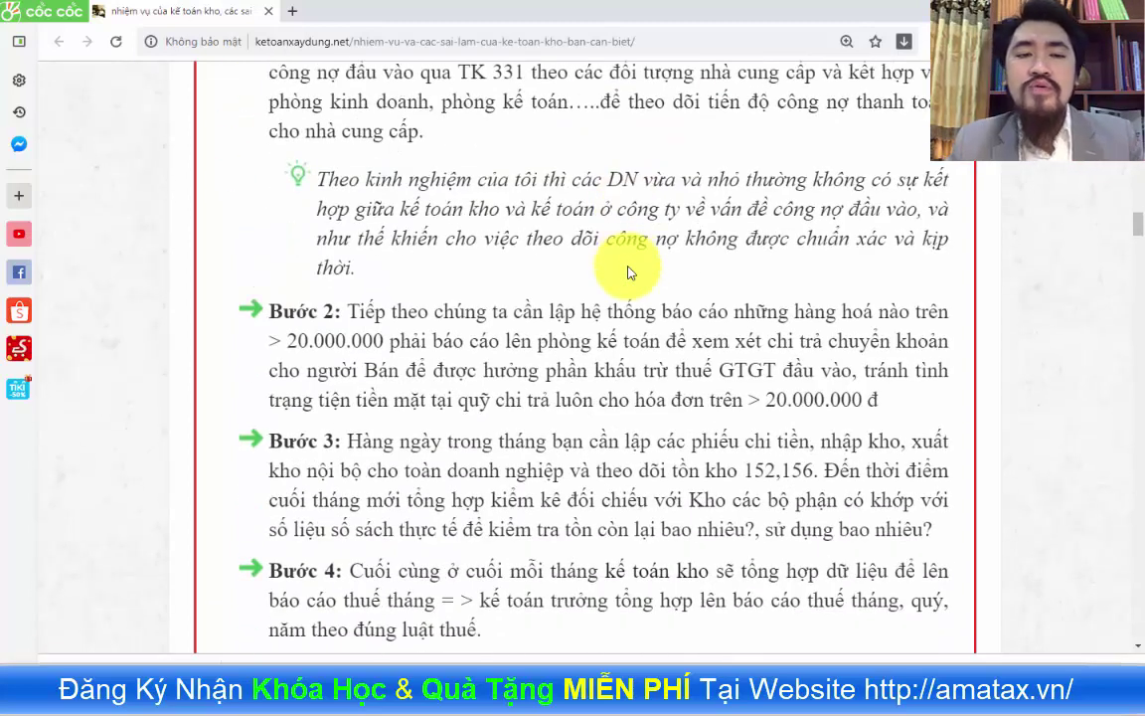
{"action": "scroll", "coordinate": [627, 276], "scroll_direction": "up", "scroll_amount": 1}
{"action": "scroll", "coordinate": [517, 238], "scroll_direction": "up", "scroll_amount": 1}
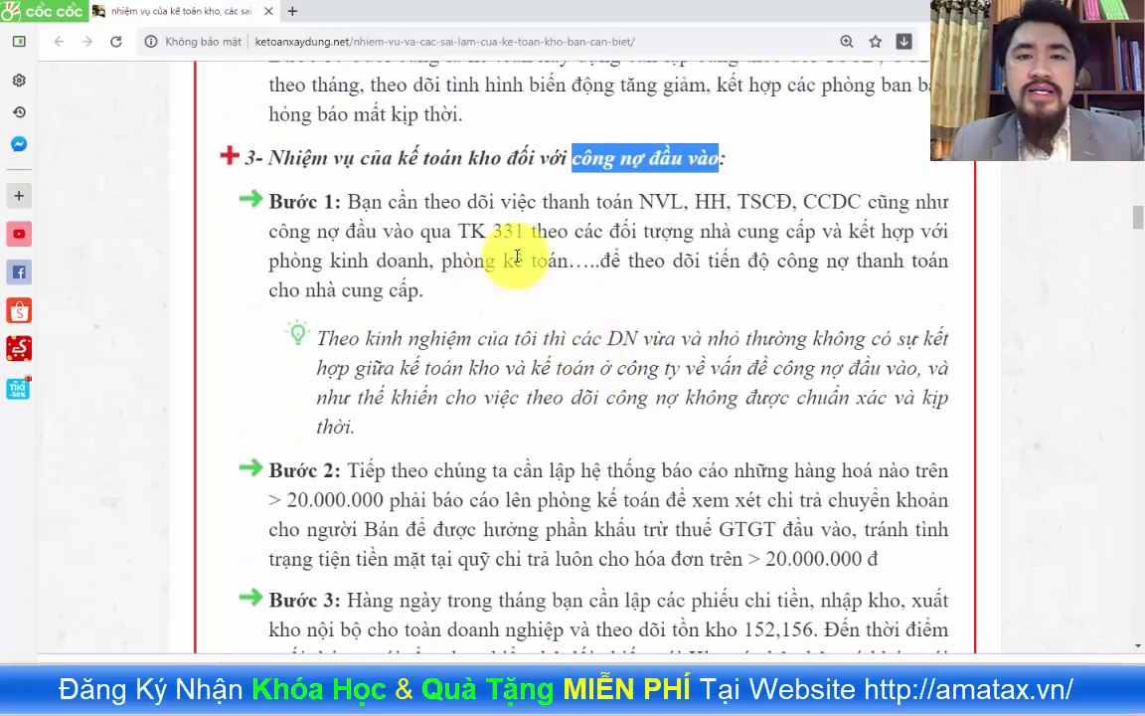
{"action": "left_click", "coordinate": [574, 204]}
{"action": "left_click_drag", "start_coordinate": [599, 204], "coordinate": [695, 203]}
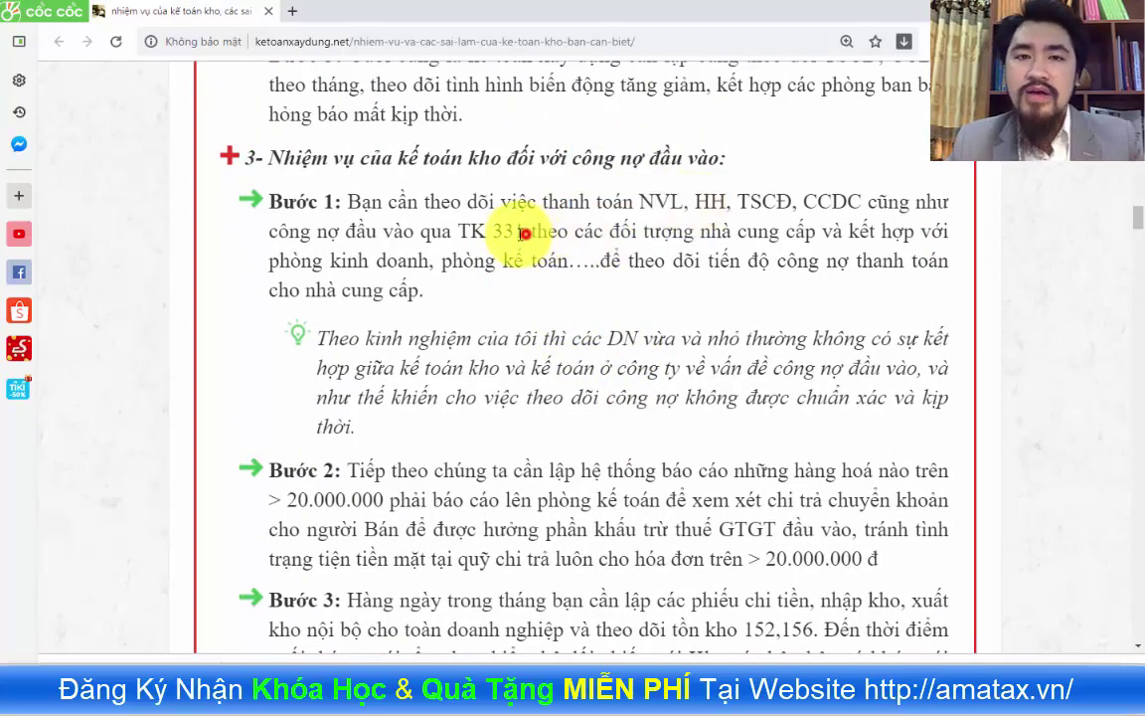
{"action": "left_click_drag", "start_coordinate": [524, 231], "coordinate": [491, 231]}
{"action": "left_click", "coordinate": [205, 696]}
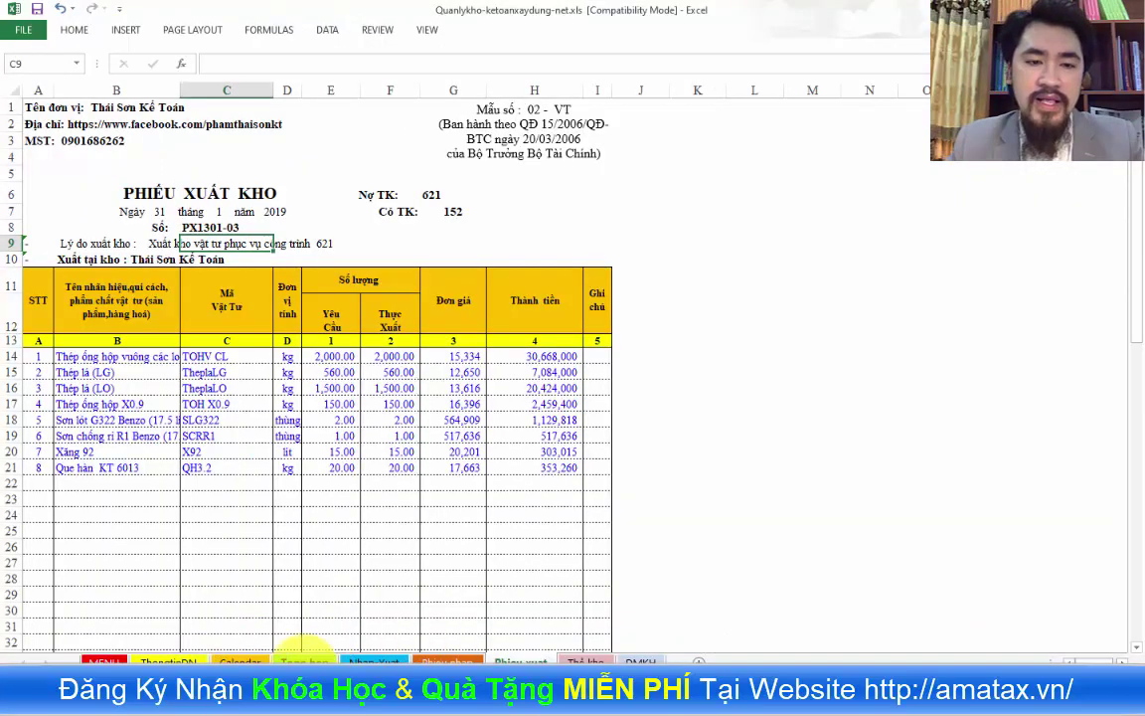
- Select the DMKH sheet's period amounts E9:E16, then return to the article in Cốc Cốc
{"action": "left_click", "coordinate": [641, 661]}
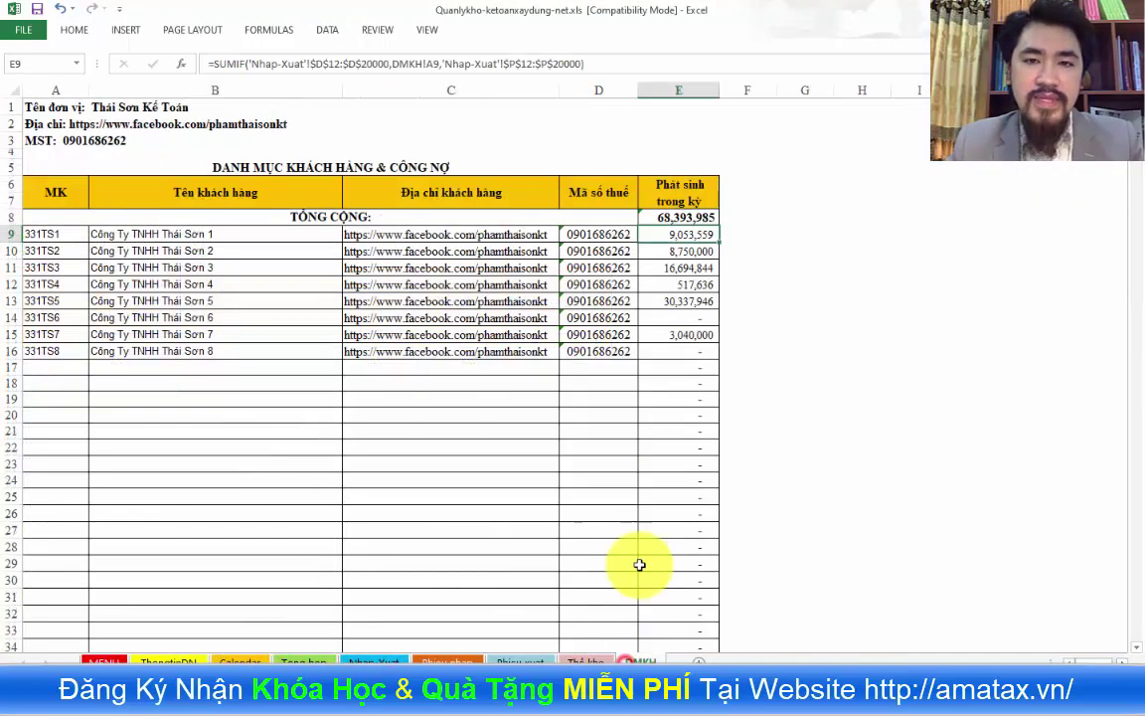
{"action": "left_click_drag", "start_coordinate": [693, 232], "coordinate": [693, 360]}
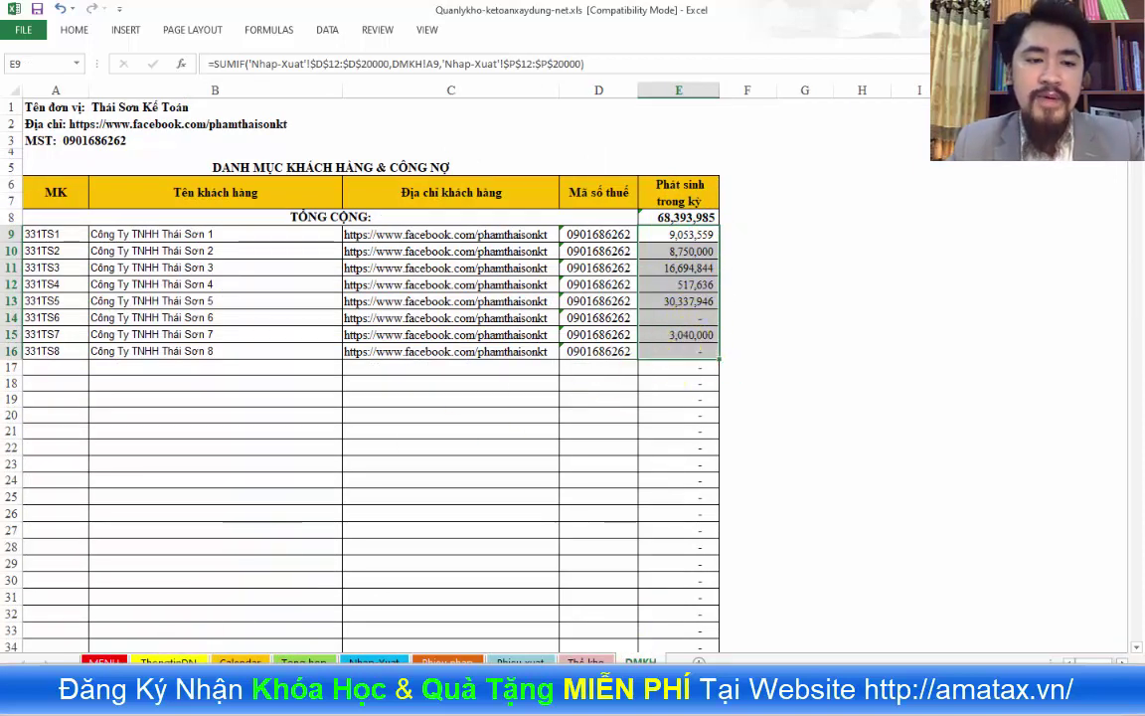
{"action": "left_click", "coordinate": [178, 701]}
{"action": "scroll", "coordinate": [498, 370], "scroll_direction": "down", "scroll_amount": 1}
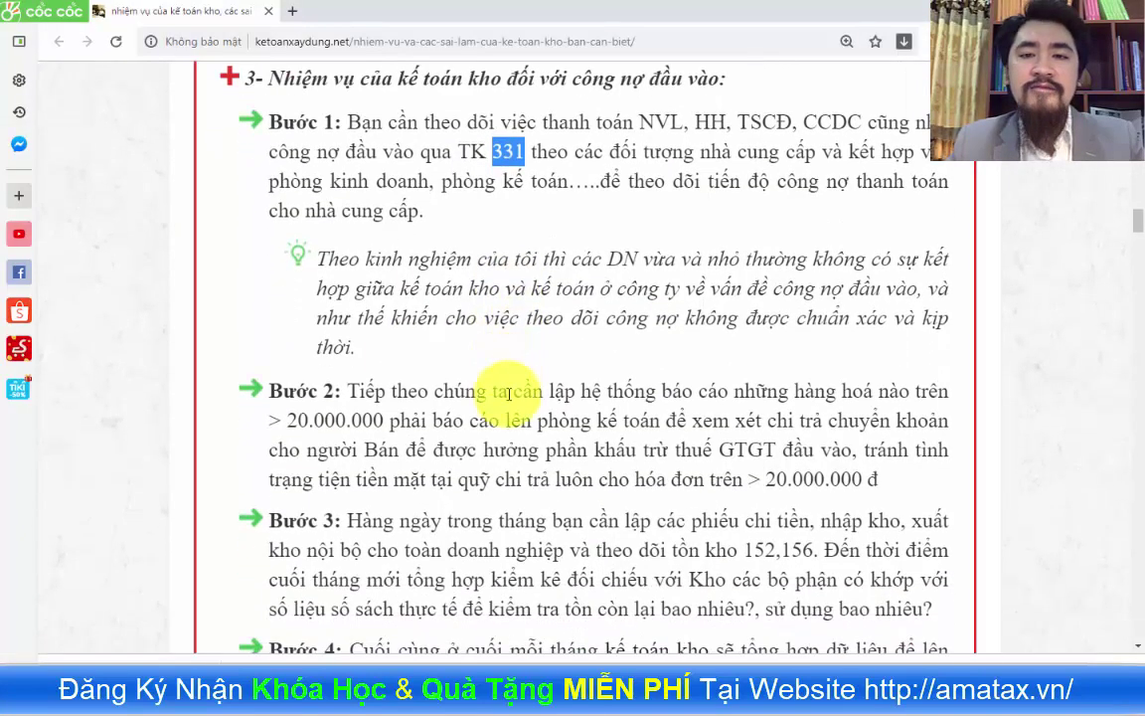
{"action": "scroll", "coordinate": [510, 460], "scroll_direction": "down", "scroll_amount": 2}
{"action": "left_click_drag", "start_coordinate": [515, 392], "coordinate": [740, 395]}
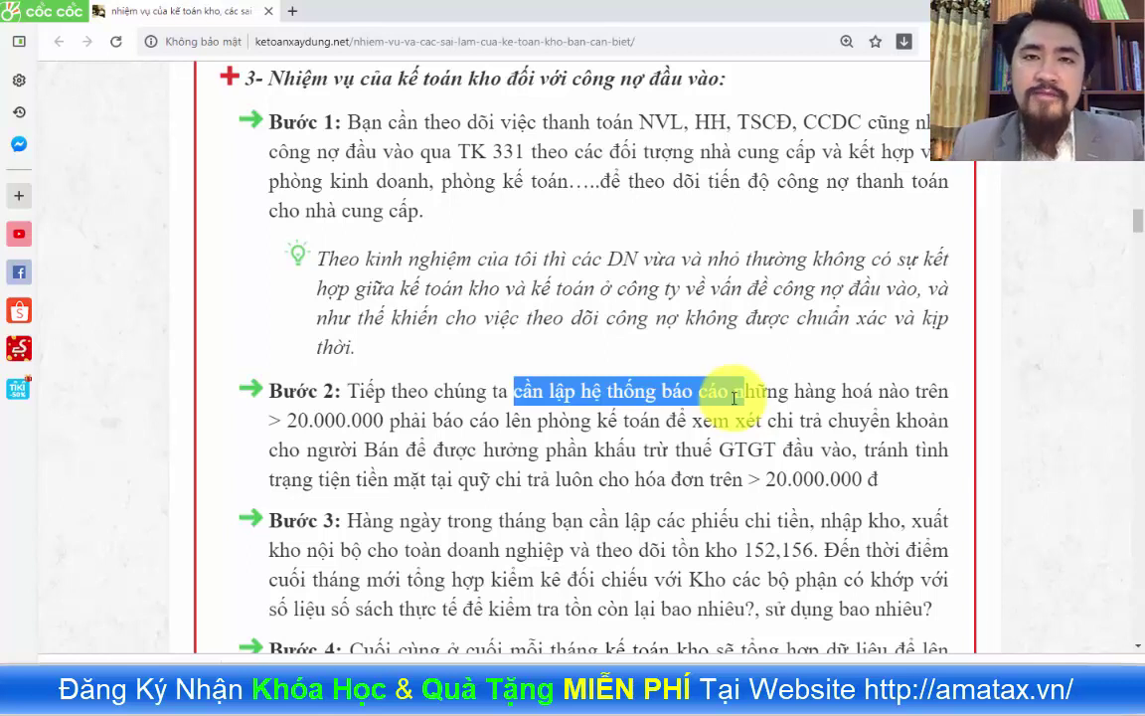
{"action": "left_click", "coordinate": [668, 438]}
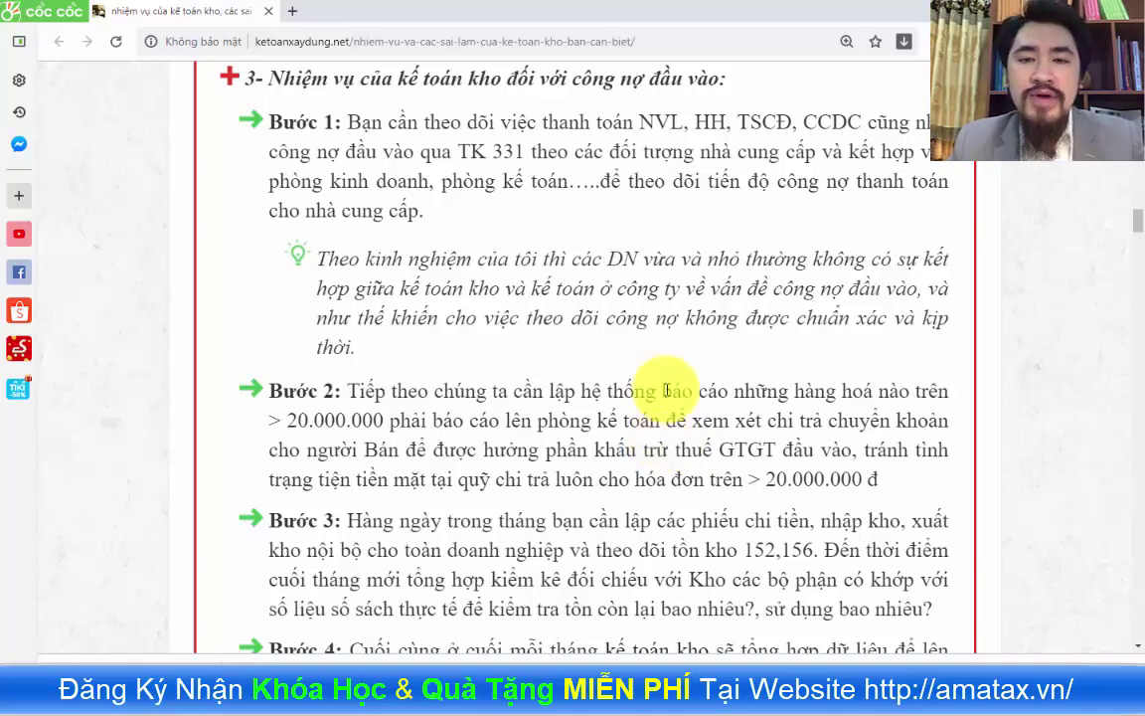
- Scroll to Bước 4 and briefly highlight its sentence on month-end summaries
{"action": "scroll", "coordinate": [654, 274], "scroll_direction": "down", "scroll_amount": 1}
{"action": "scroll", "coordinate": [654, 278], "scroll_direction": "down", "scroll_amount": 2}
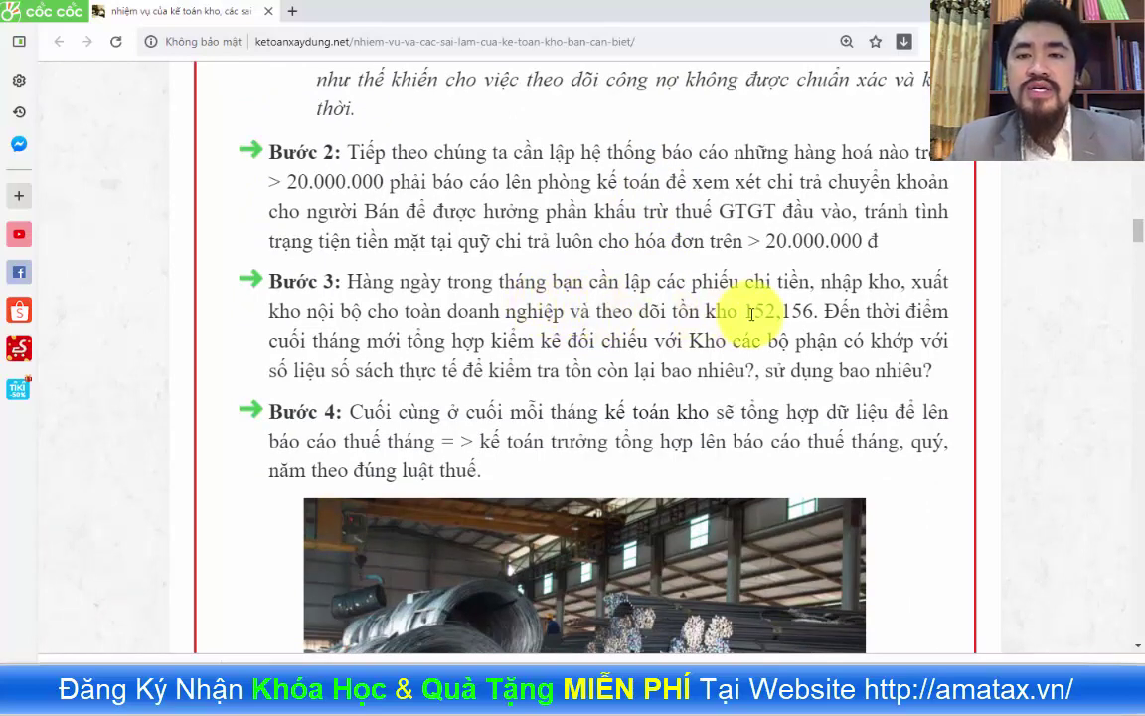
{"action": "scroll", "coordinate": [787, 314], "scroll_direction": "down", "scroll_amount": 3}
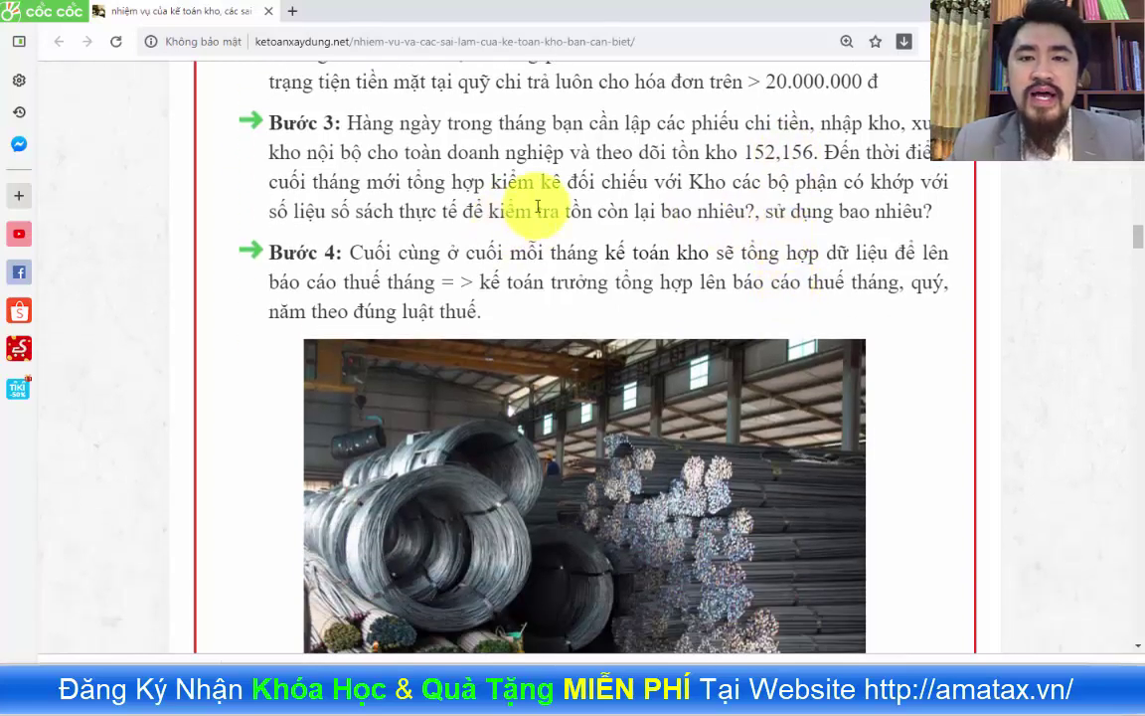
{"action": "left_click_drag", "start_coordinate": [420, 252], "coordinate": [846, 255]}
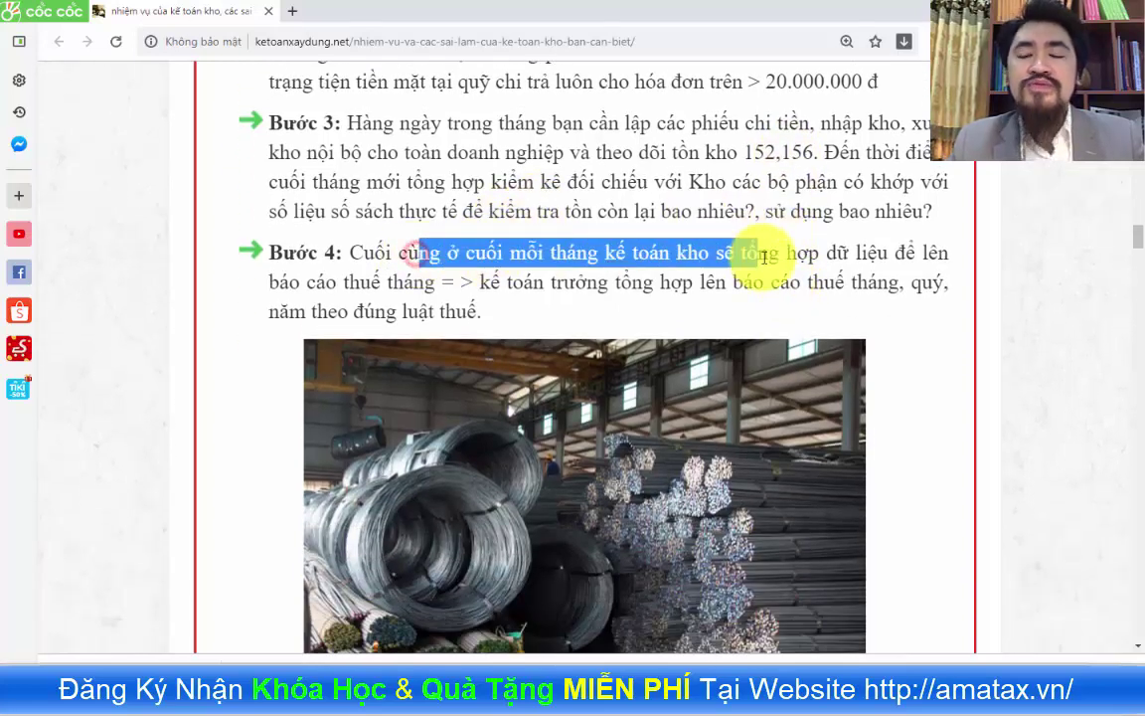
{"action": "left_click", "coordinate": [846, 255]}
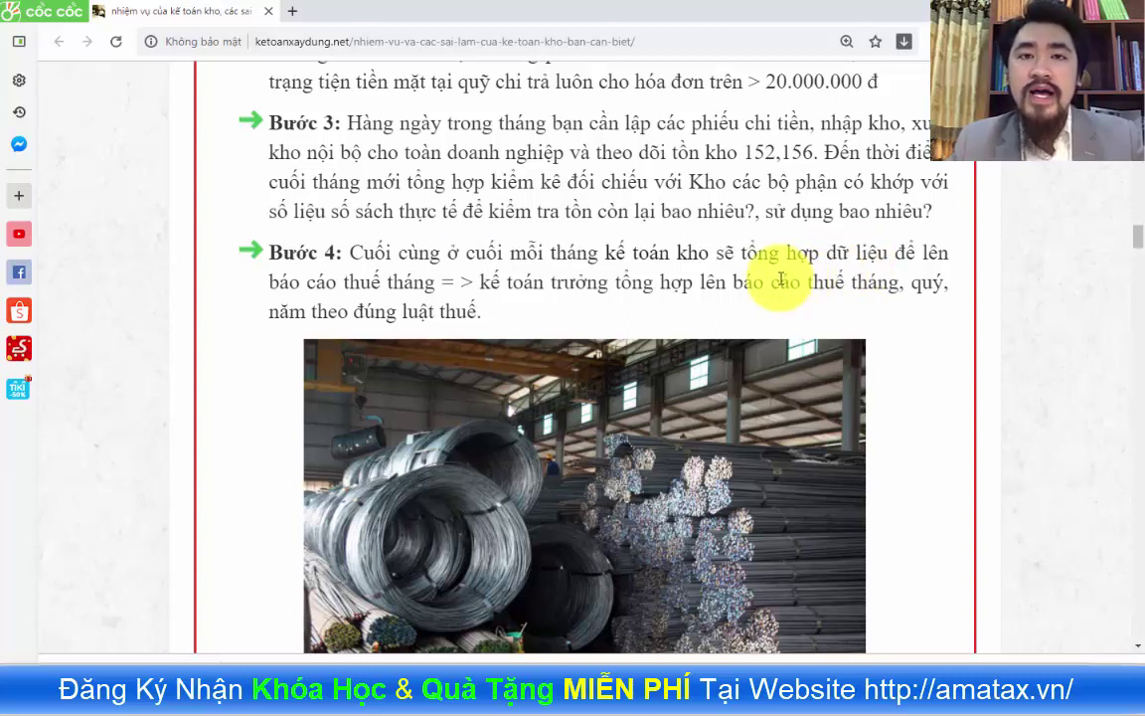
- Scroll past the steel photo down to section II, the eight common warehouse-accountant mistakes
{"action": "scroll", "coordinate": [776, 268], "scroll_direction": "down", "scroll_amount": 2}
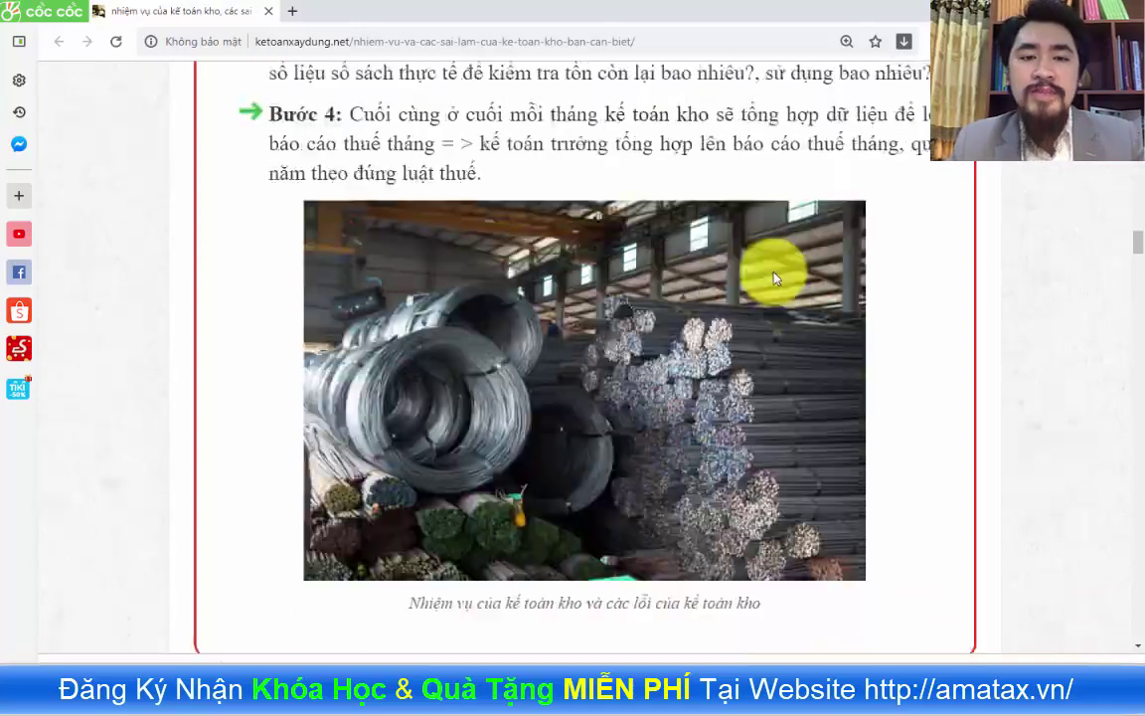
{"action": "scroll", "coordinate": [780, 256], "scroll_direction": "down", "scroll_amount": 2}
{"action": "scroll", "coordinate": [779, 255], "scroll_direction": "down", "scroll_amount": 2}
{"action": "scroll", "coordinate": [924, 272], "scroll_direction": "up", "scroll_amount": 4}
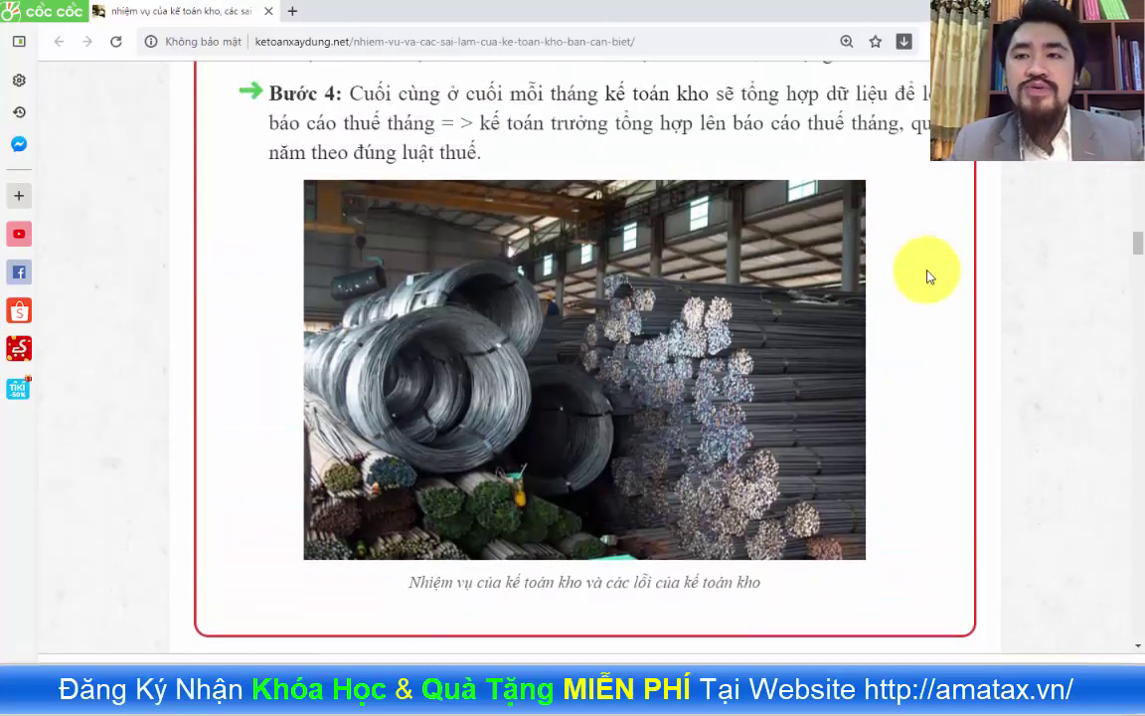
{"action": "scroll", "coordinate": [939, 279], "scroll_direction": "up", "scroll_amount": 5}
{"action": "scroll", "coordinate": [934, 284], "scroll_direction": "up", "scroll_amount": 4}
{"action": "scroll", "coordinate": [930, 288], "scroll_direction": "up", "scroll_amount": 4}
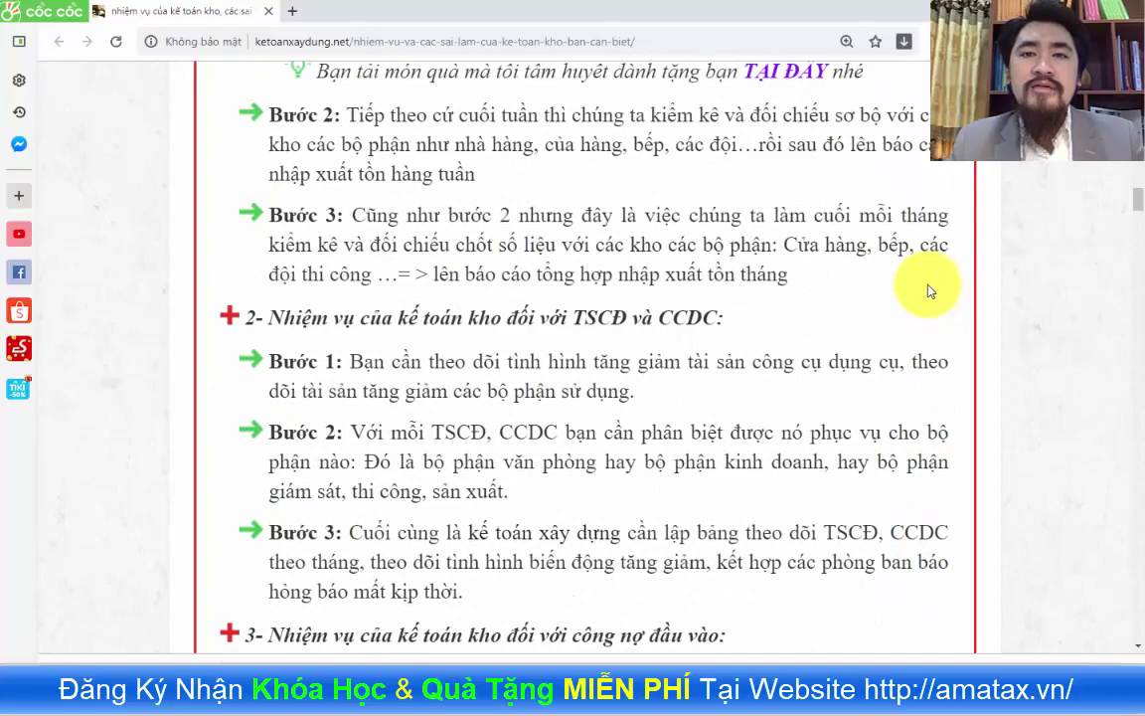
{"action": "scroll", "coordinate": [928, 287], "scroll_direction": "up", "scroll_amount": 2}
{"action": "scroll", "coordinate": [926, 285], "scroll_direction": "down", "scroll_amount": 1}
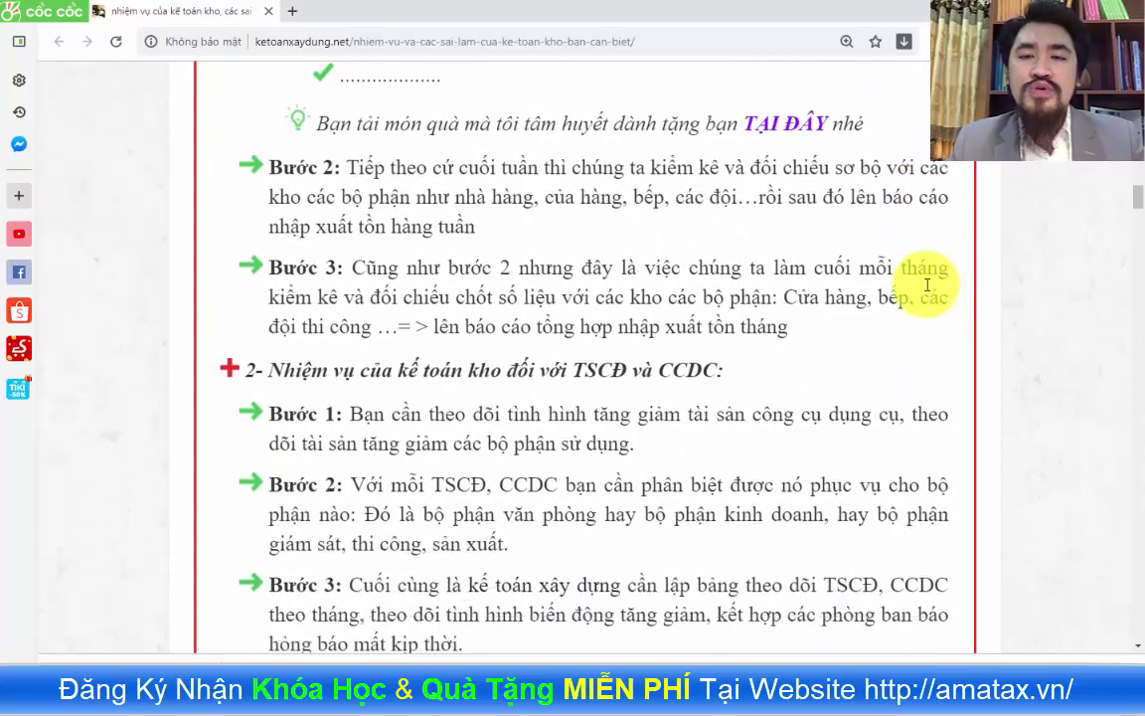
{"action": "scroll", "coordinate": [924, 286], "scroll_direction": "down", "scroll_amount": 3}
{"action": "scroll", "coordinate": [923, 287], "scroll_direction": "down", "scroll_amount": 3}
{"action": "scroll", "coordinate": [922, 287], "scroll_direction": "down", "scroll_amount": 4}
{"action": "scroll", "coordinate": [923, 287], "scroll_direction": "down", "scroll_amount": 3}
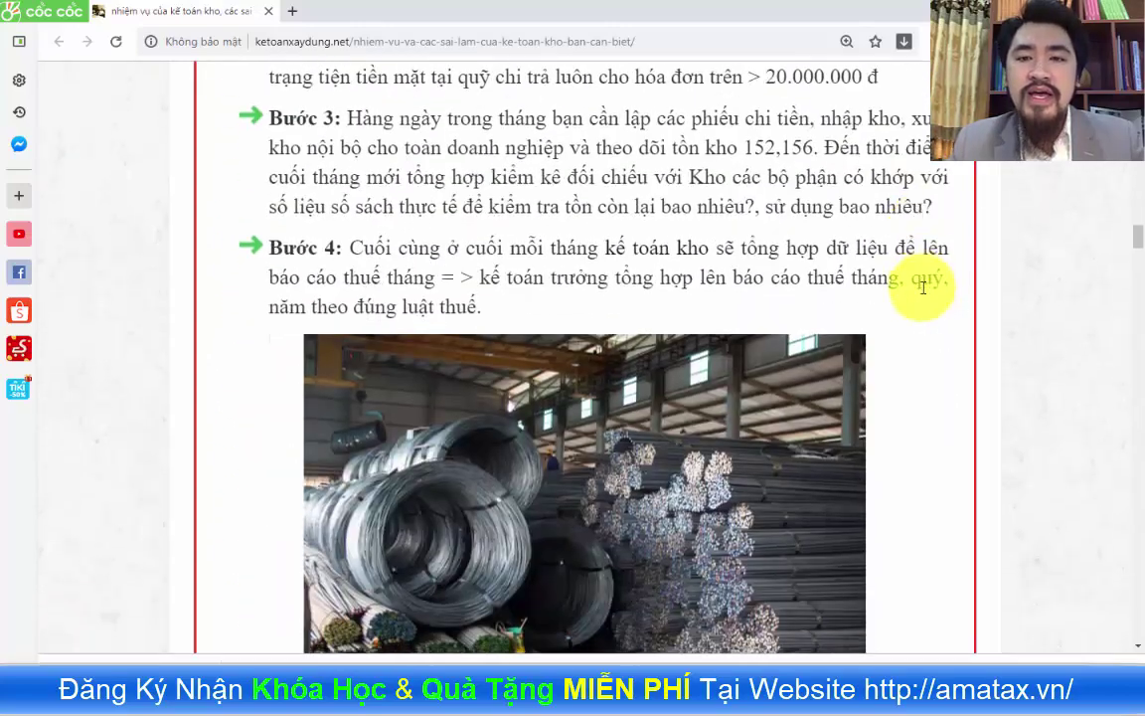
{"action": "scroll", "coordinate": [923, 286], "scroll_direction": "down", "scroll_amount": 6}
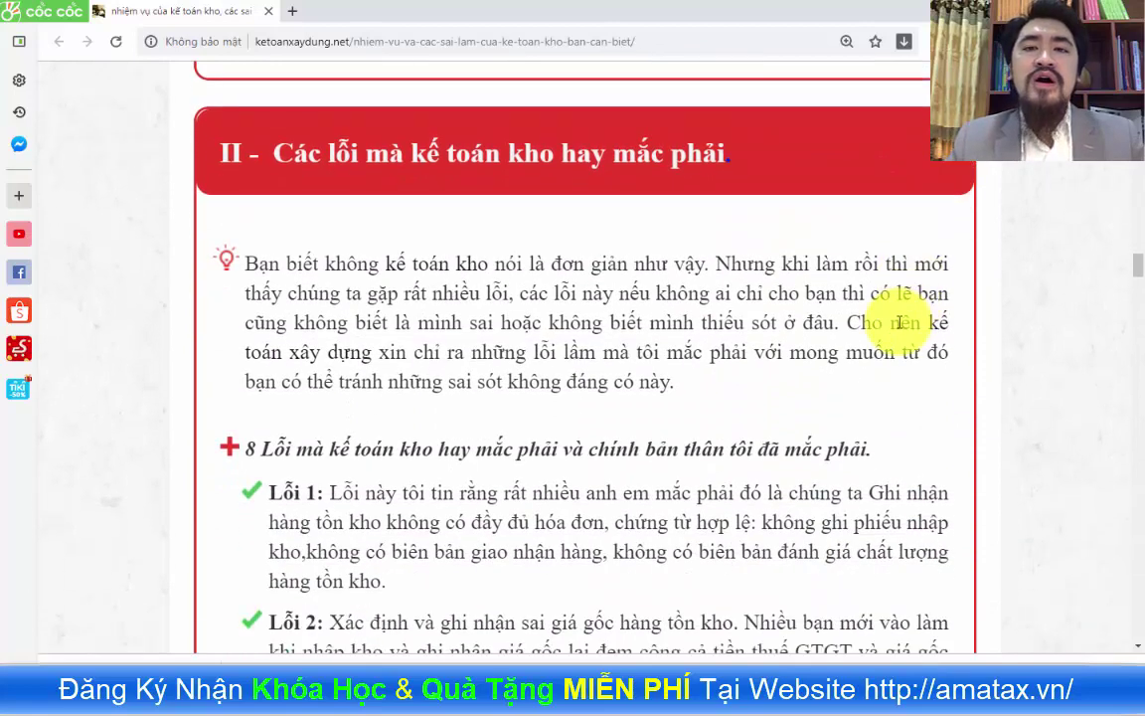
- Read through Lỗi 1–6, briefly highlighting Lỗi 2 on wrong original cost, then switch to Excel
{"action": "scroll", "coordinate": [898, 320], "scroll_direction": "down", "scroll_amount": 1}
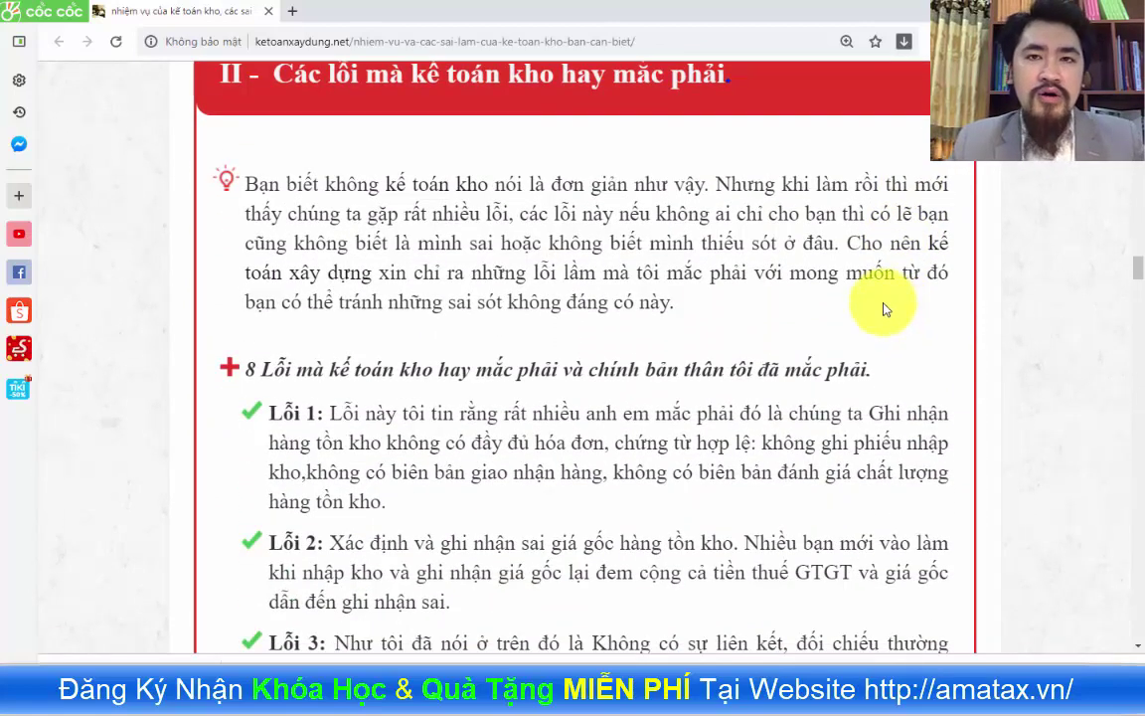
{"action": "scroll", "coordinate": [886, 309], "scroll_direction": "down", "scroll_amount": 3}
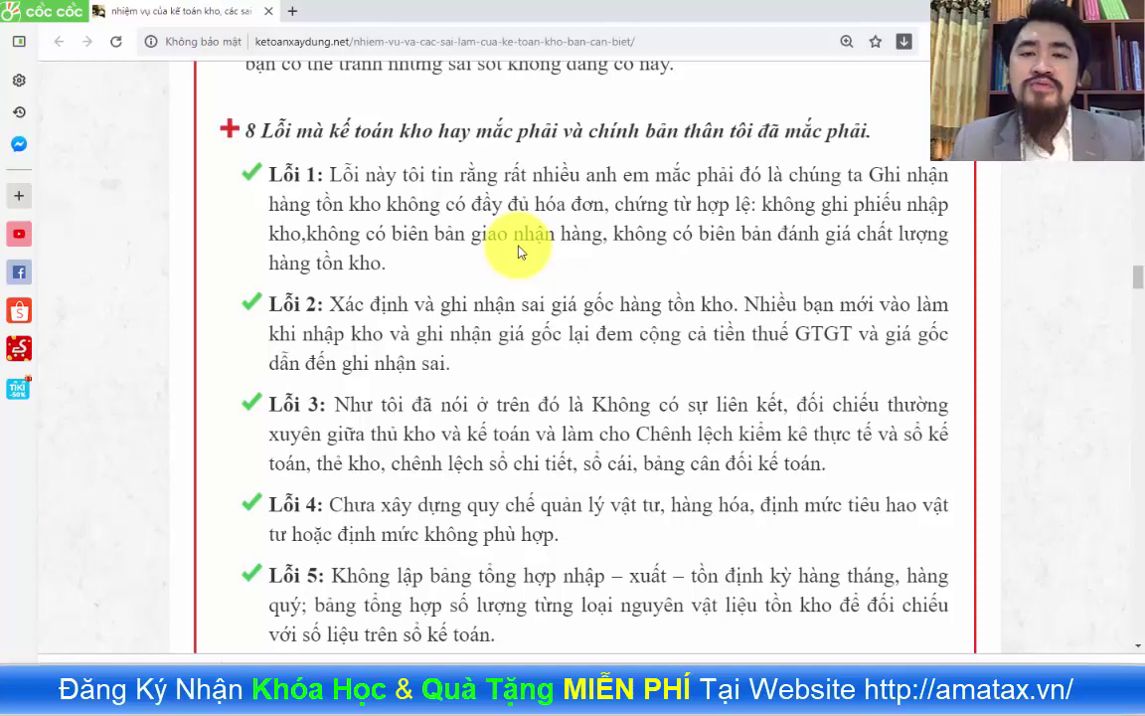
{"action": "scroll", "coordinate": [556, 229], "scroll_direction": "down", "scroll_amount": 1}
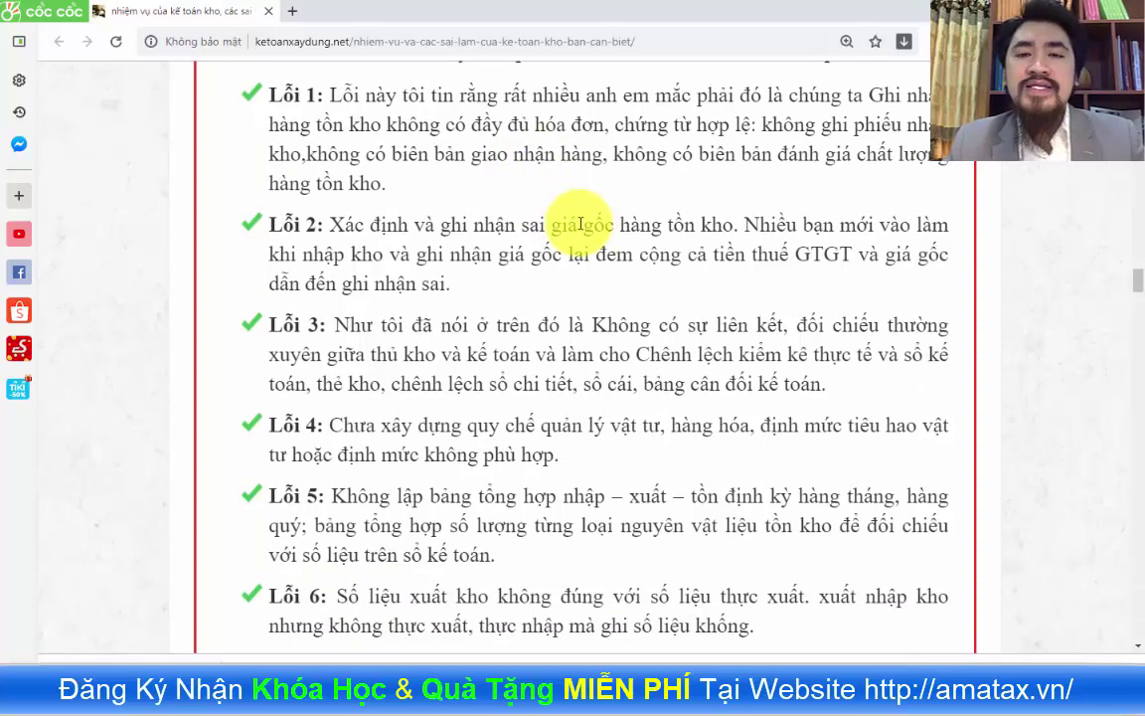
{"action": "left_click_drag", "start_coordinate": [341, 224], "coordinate": [688, 235]}
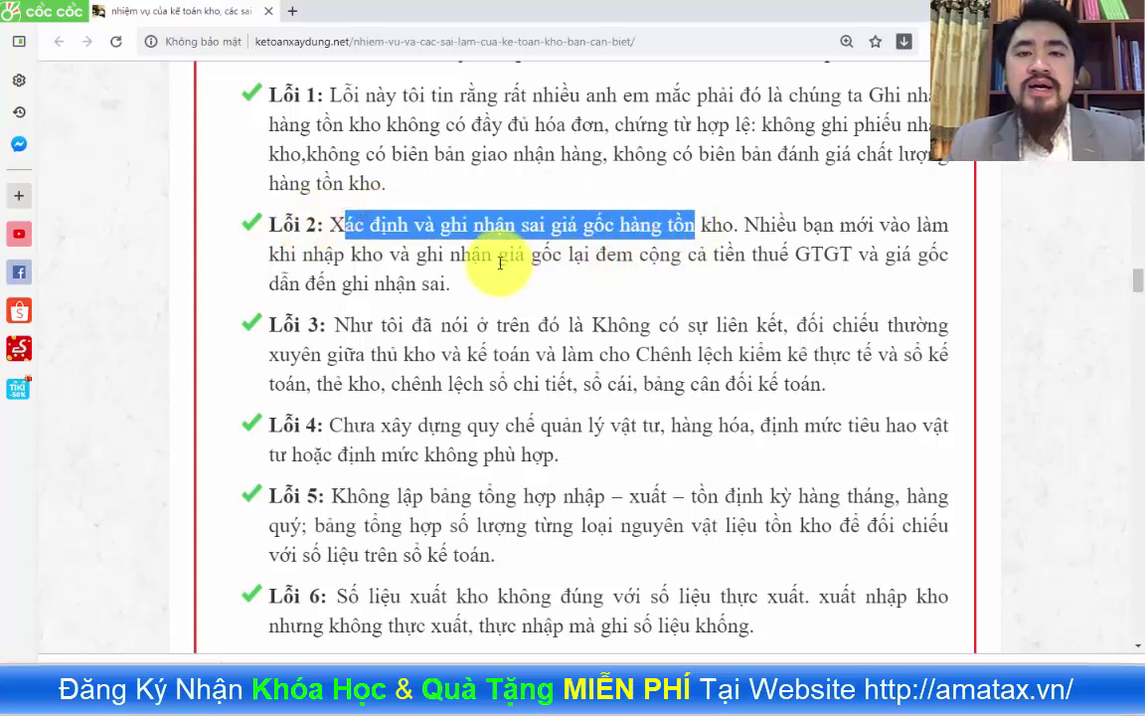
{"action": "left_click", "coordinate": [449, 238]}
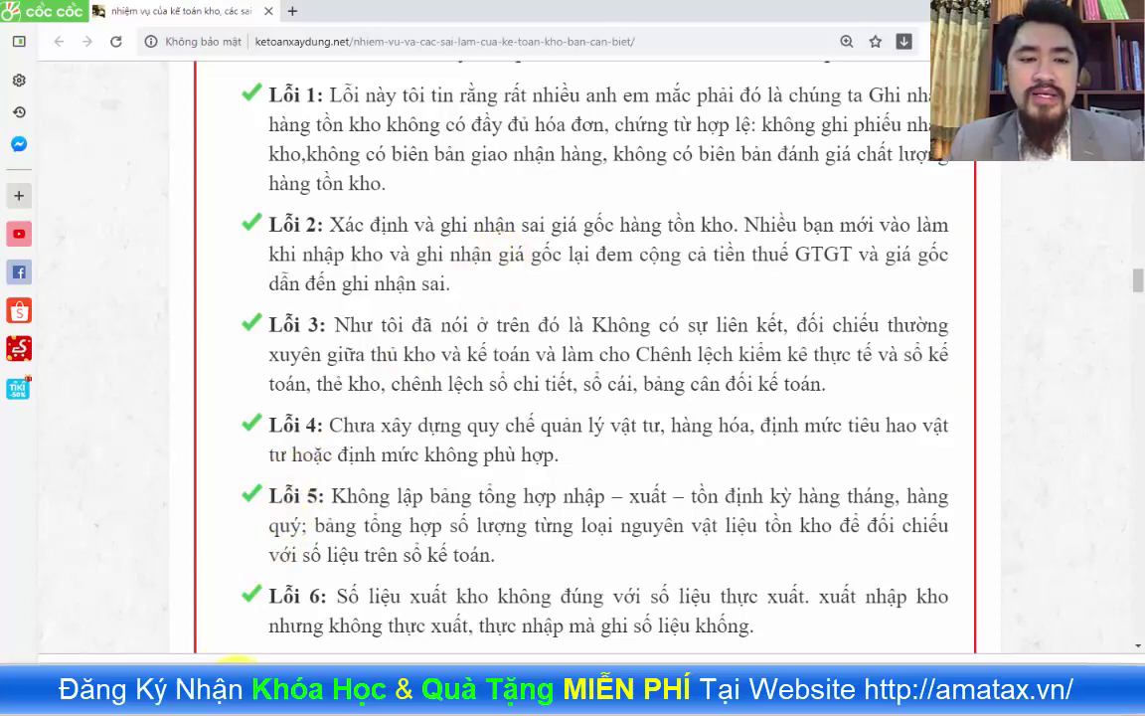
{"action": "key", "text": "alt+Tab"}
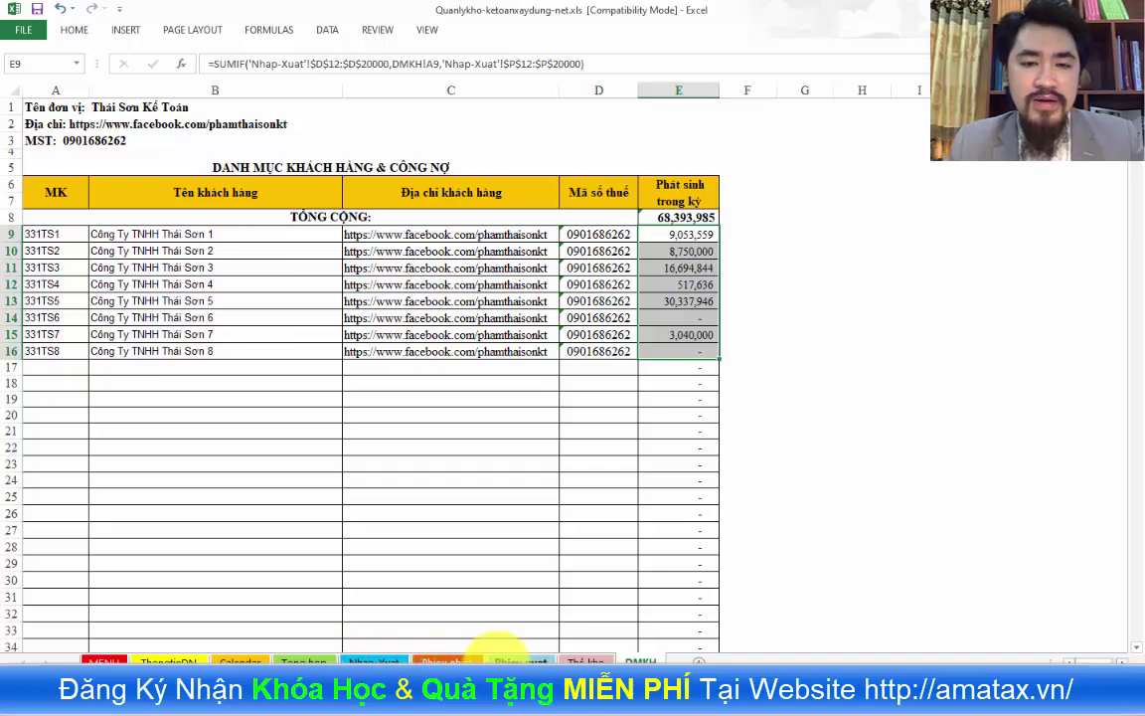
- Browse the Phieu nhap and Tong hop sheets, then select the Nhap Xuat received unit prices O12:O21
{"action": "left_click", "coordinate": [459, 660]}
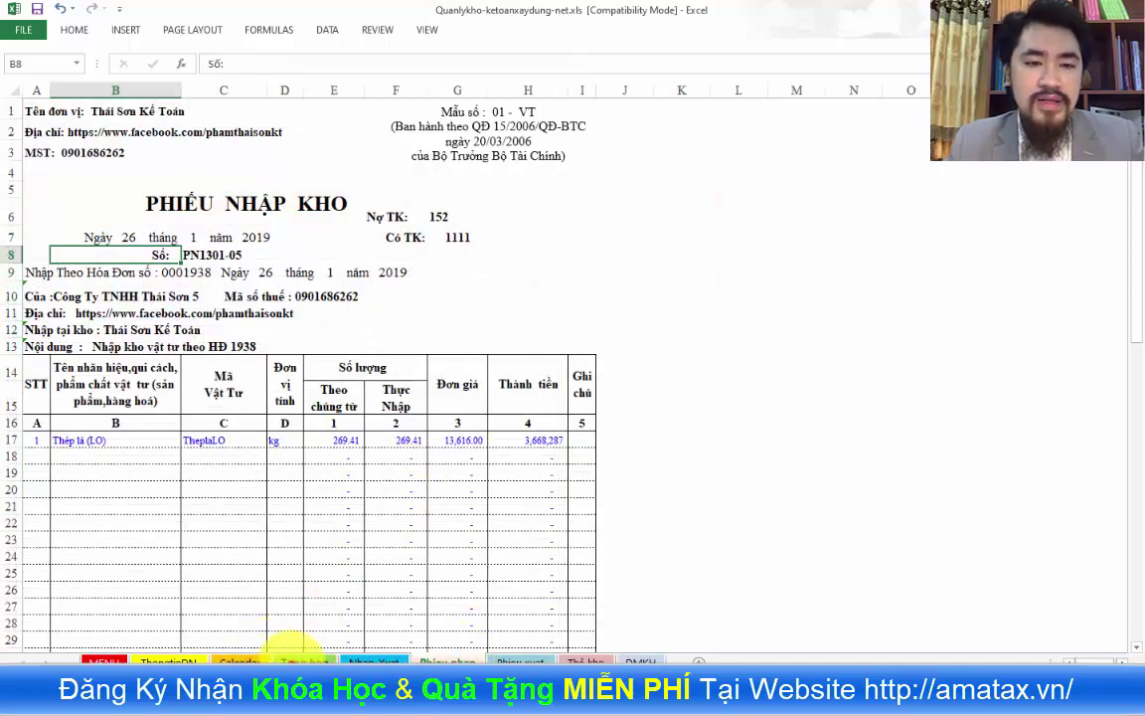
{"action": "left_click", "coordinate": [303, 660]}
{"action": "left_click", "coordinate": [374, 660]}
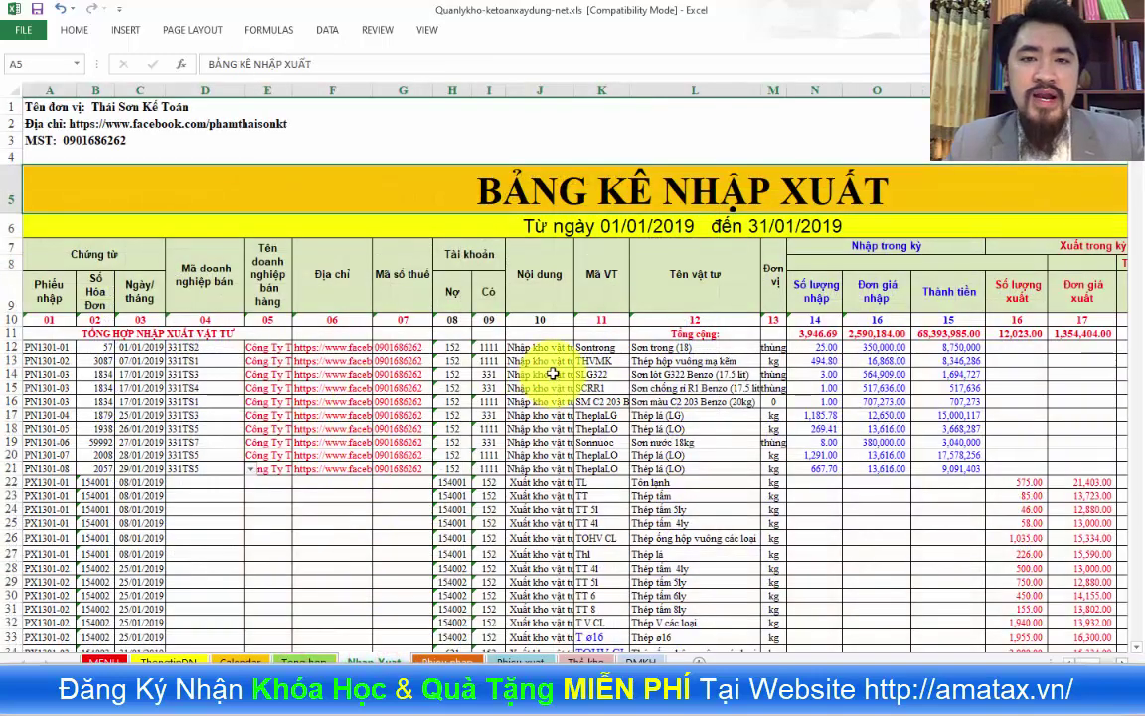
{"action": "mouse_move", "coordinate": [862, 360]}
{"action": "left_mouse_down"}
{"action": "mouse_move", "coordinate": [885, 394]}
{"action": "mouse_move", "coordinate": [882, 437]}
{"action": "left_mouse_up"}
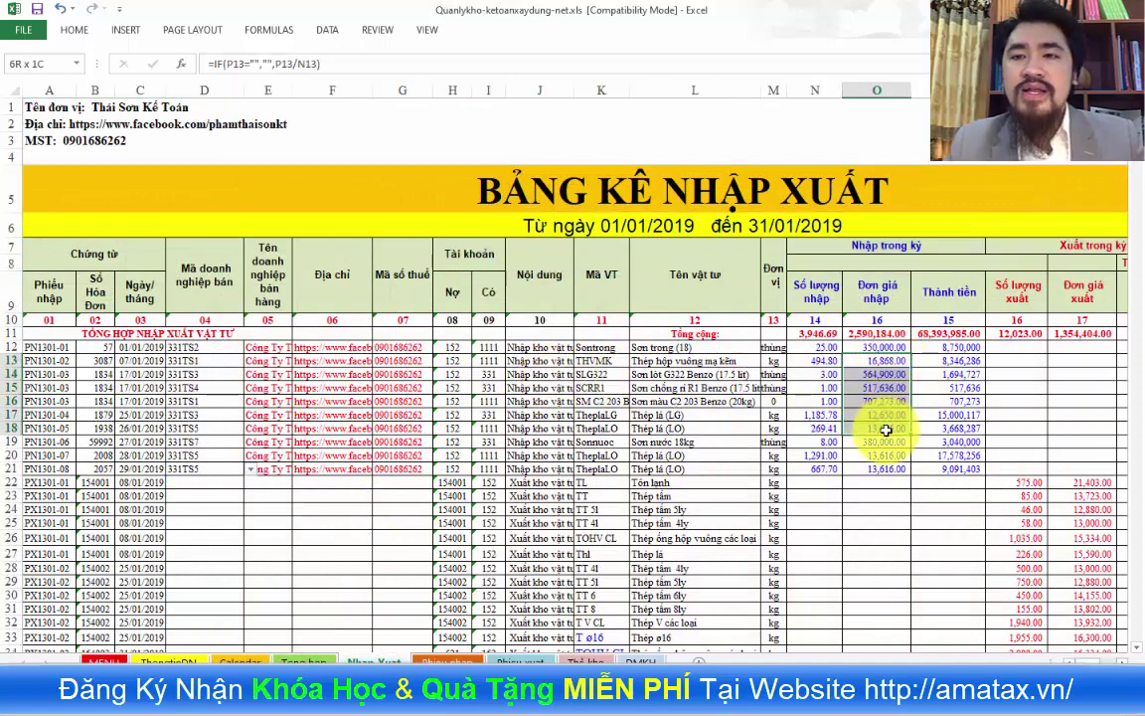
{"action": "left_click", "coordinate": [875, 512]}
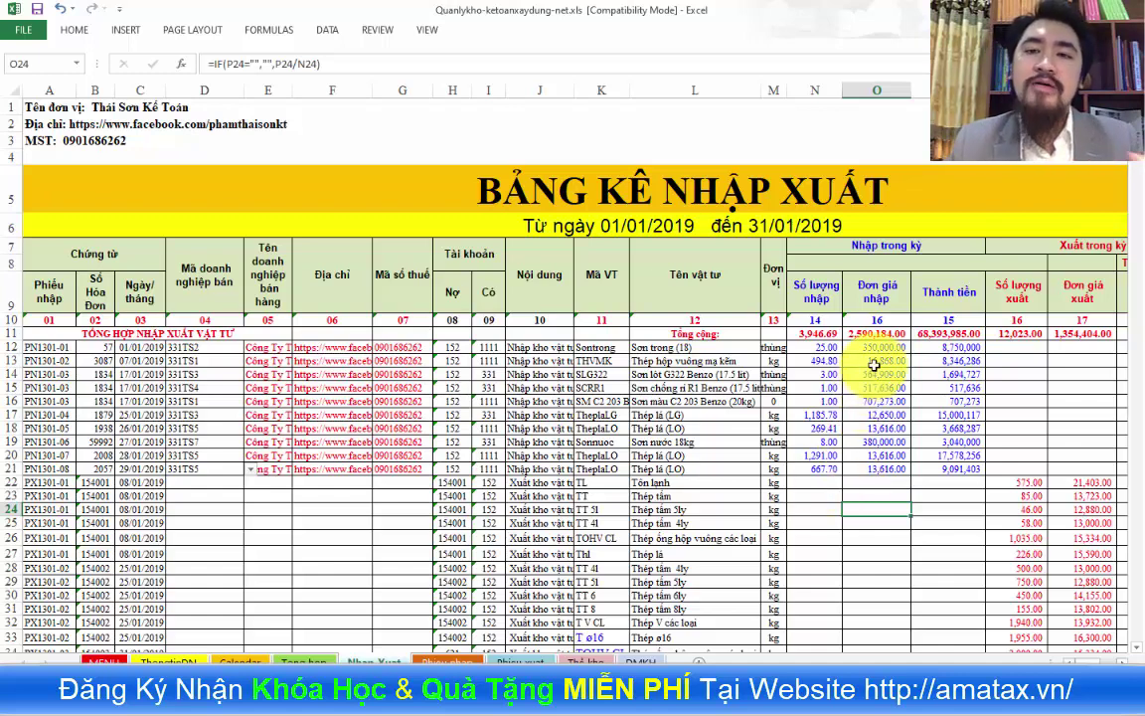
{"action": "left_click_drag", "start_coordinate": [877, 347], "coordinate": [875, 468]}
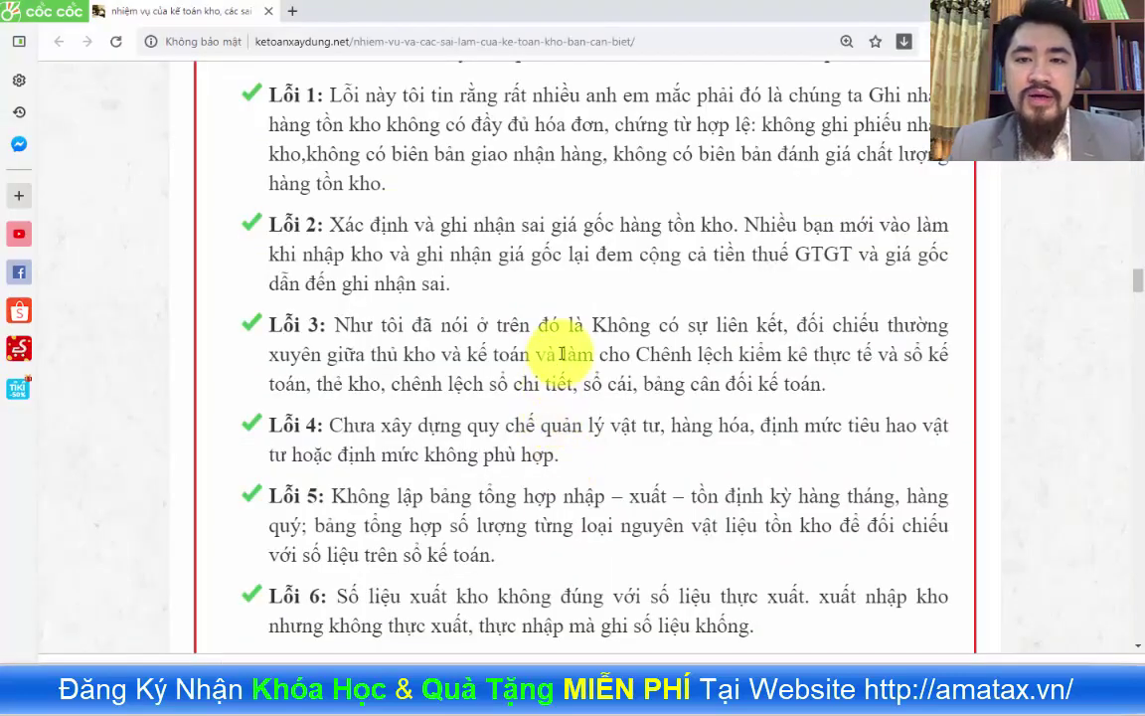
{"action": "scroll", "coordinate": [562, 354], "scroll_direction": "down", "scroll_amount": 1}
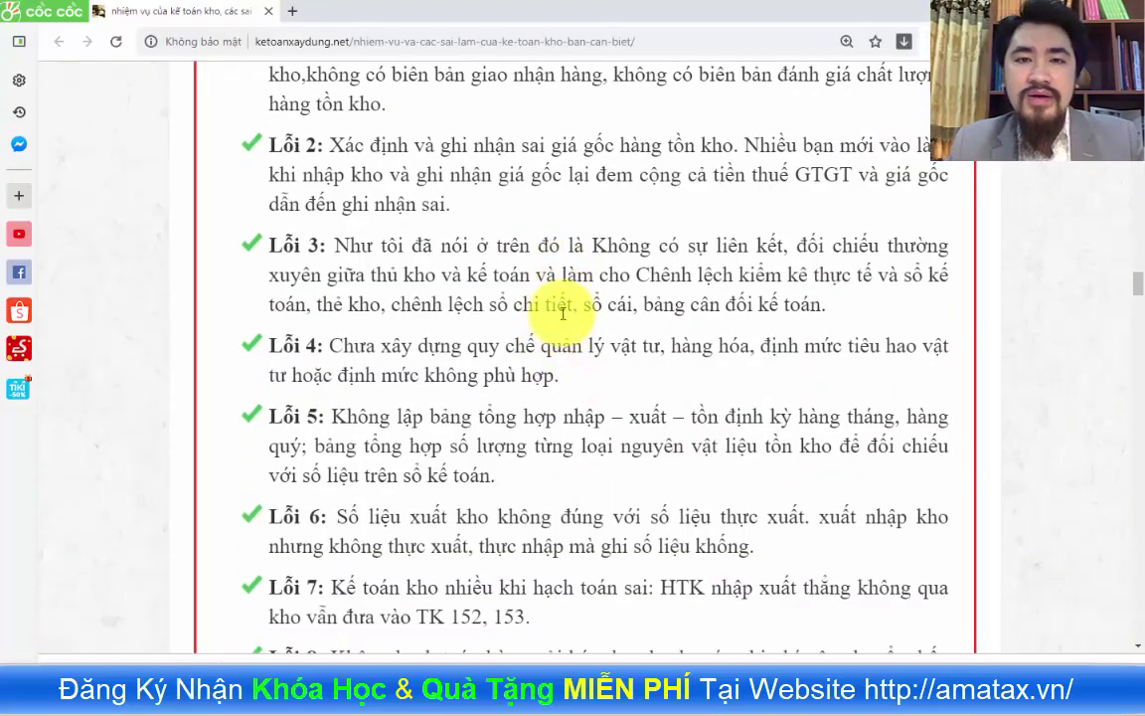
{"action": "left_click_drag", "start_coordinate": [487, 249], "coordinate": [696, 266]}
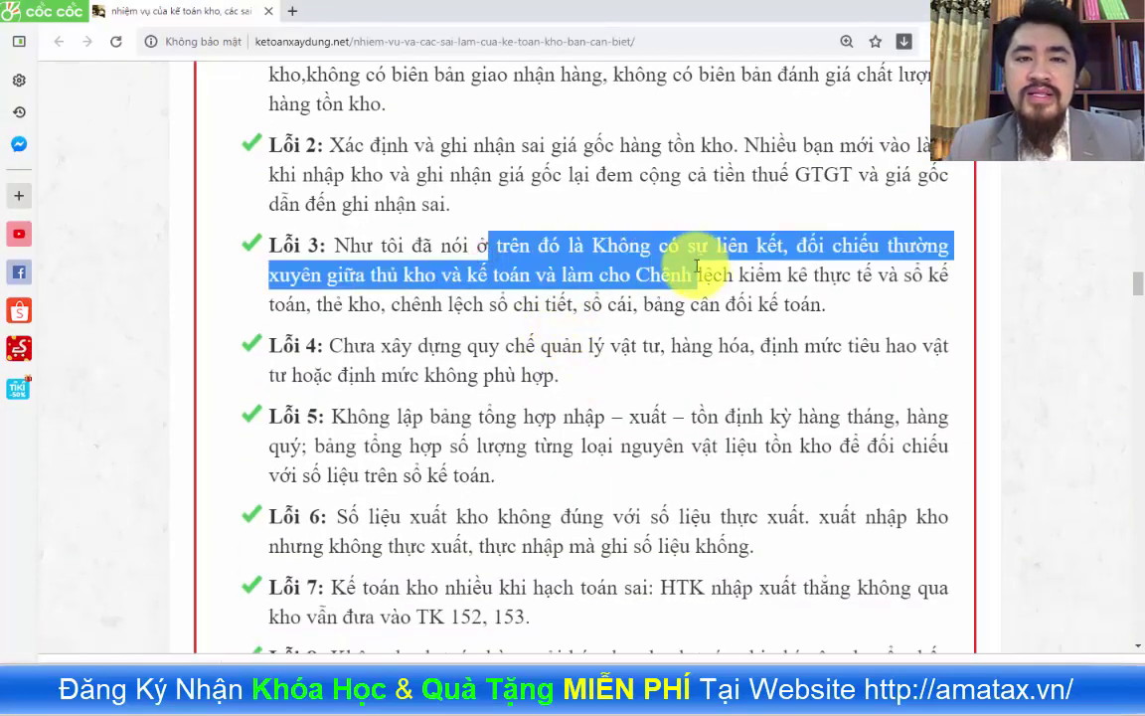
{"action": "left_click", "coordinate": [799, 274]}
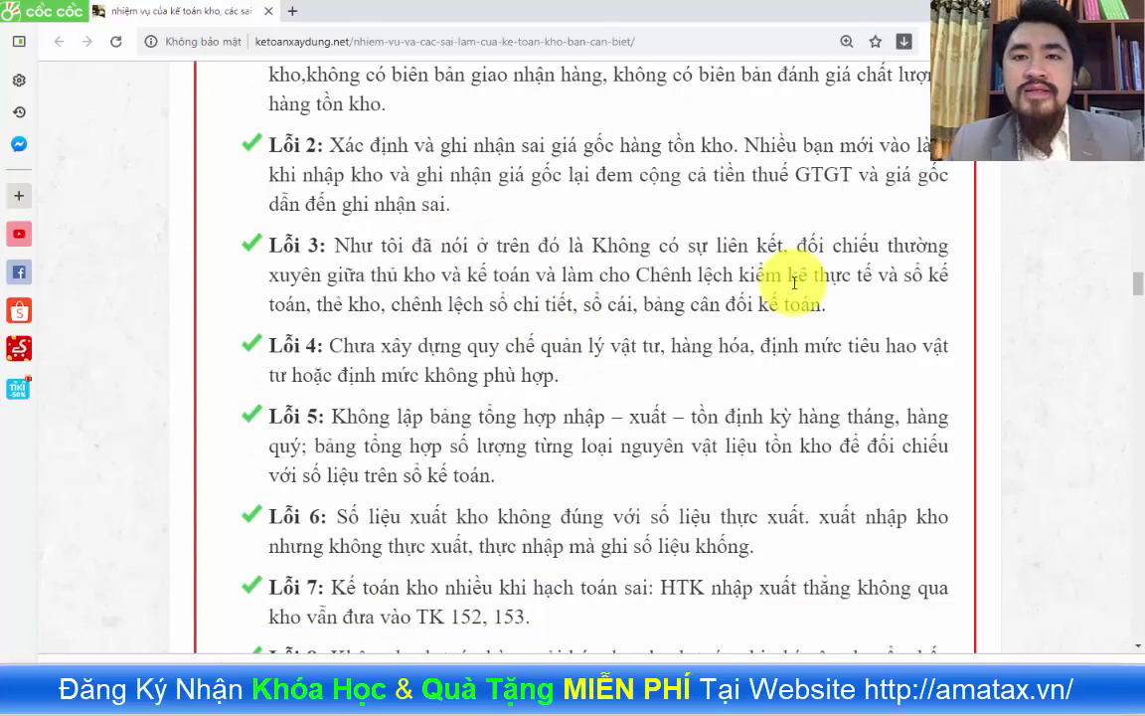
{"action": "left_click_drag", "start_coordinate": [637, 274], "coordinate": [782, 274]}
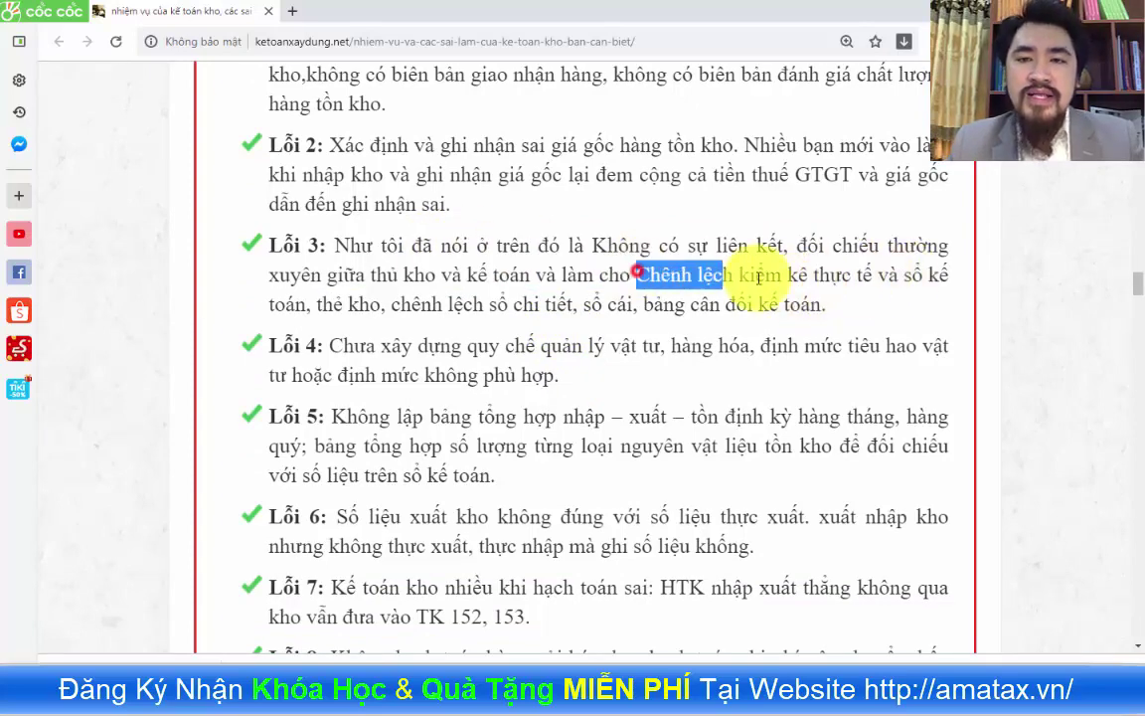
{"action": "scroll", "coordinate": [685, 269], "scroll_direction": "down", "scroll_amount": 1}
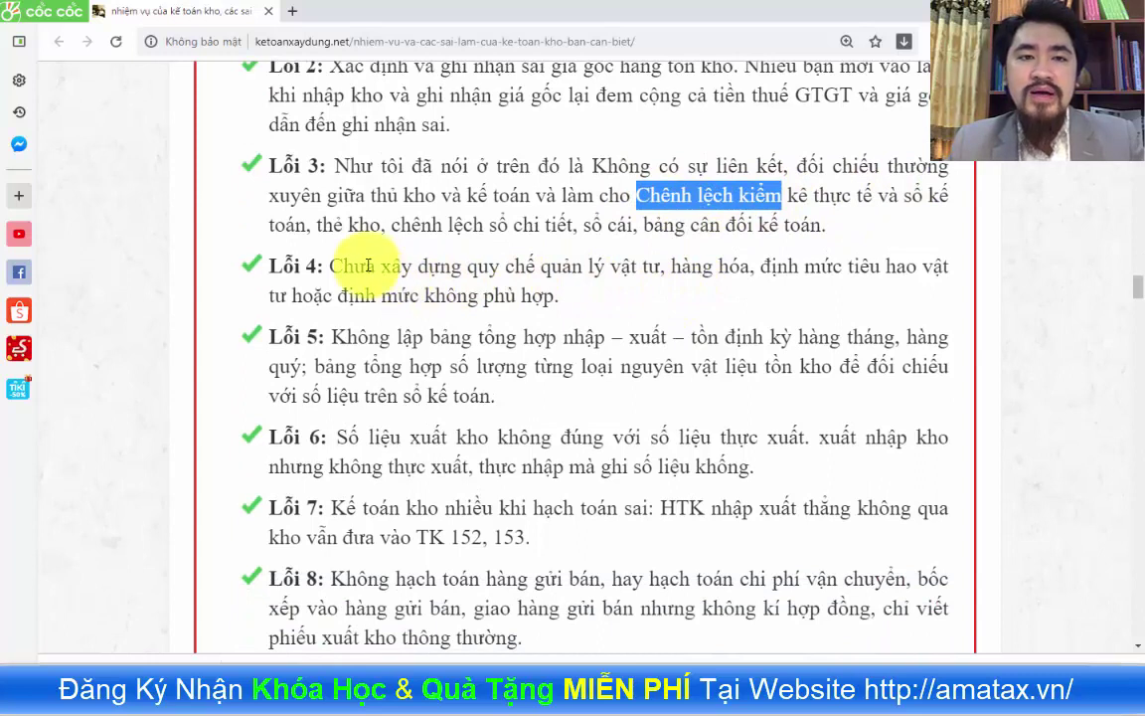
{"action": "left_click_drag", "start_coordinate": [379, 267], "coordinate": [660, 267]}
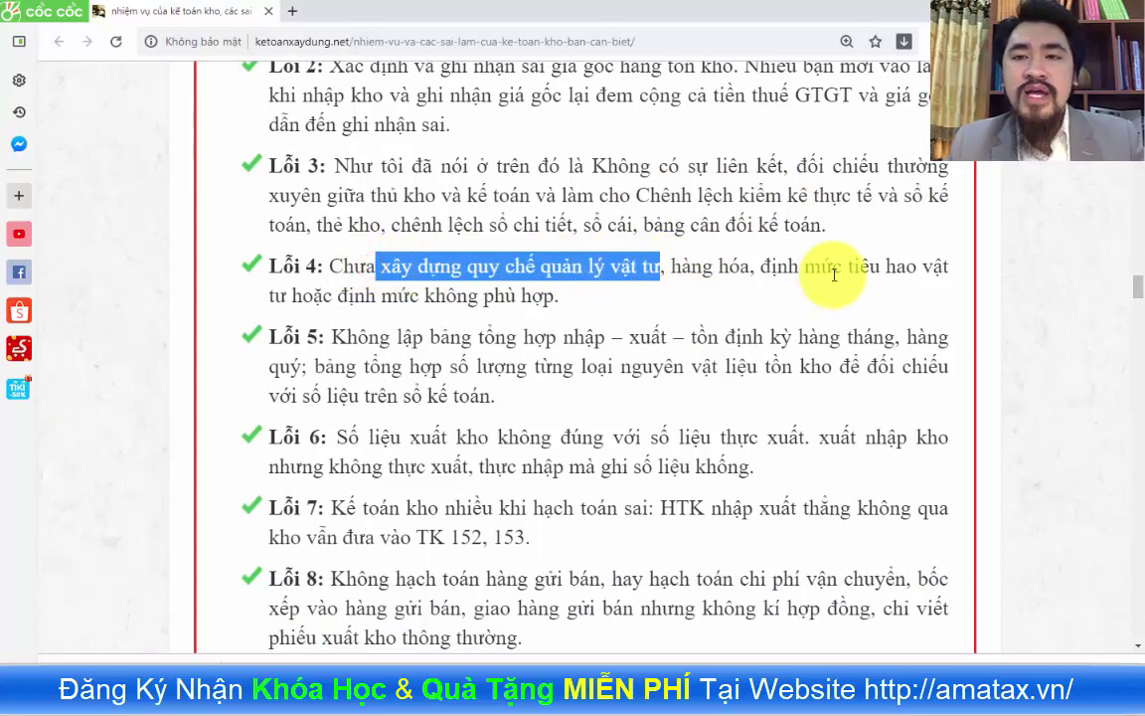
{"action": "left_click", "coordinate": [582, 300]}
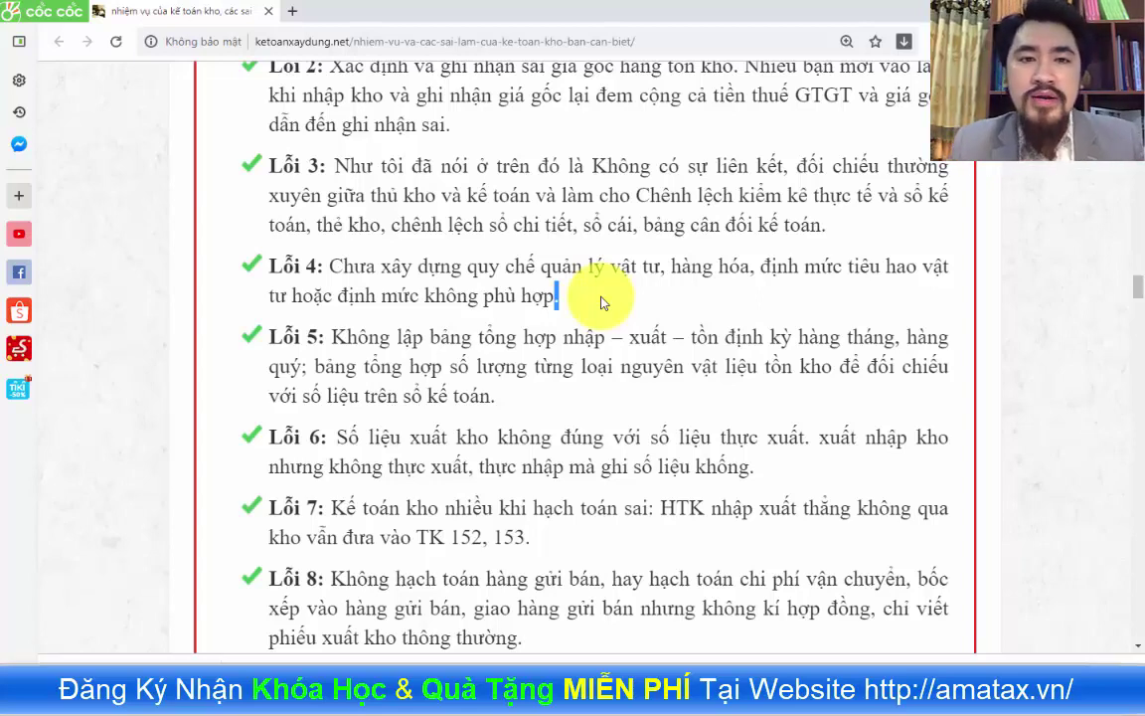
{"action": "scroll", "coordinate": [588, 308], "scroll_direction": "down", "scroll_amount": 1}
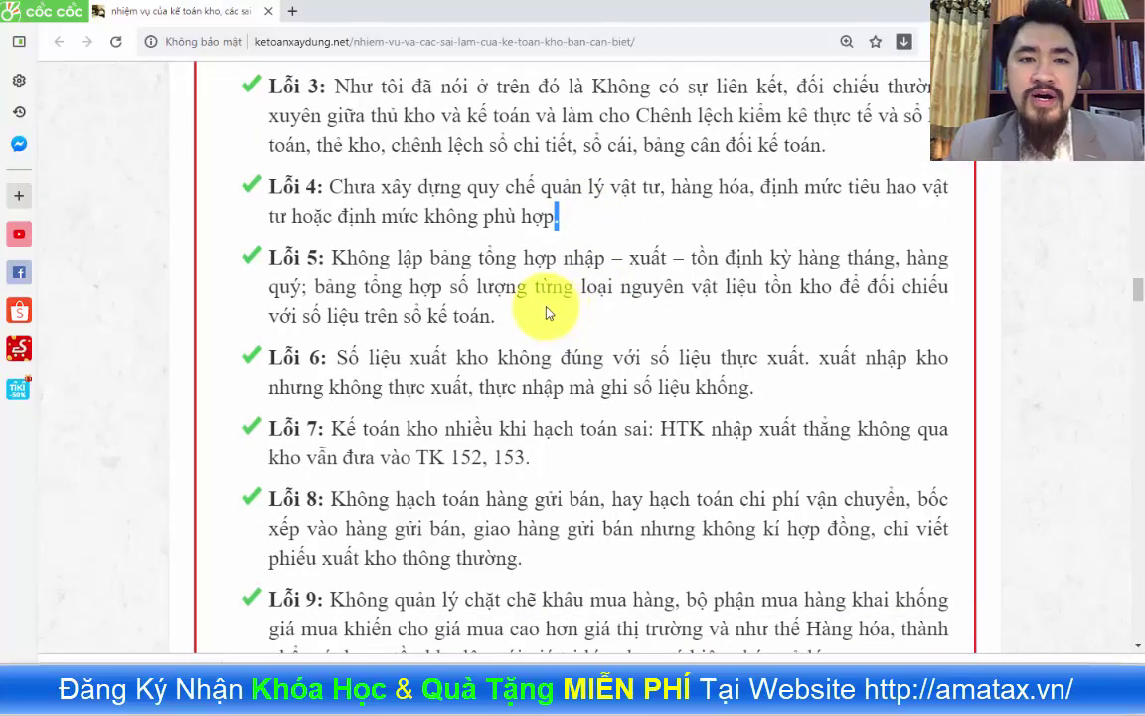
{"action": "left_click_drag", "start_coordinate": [603, 258], "coordinate": [632, 261]}
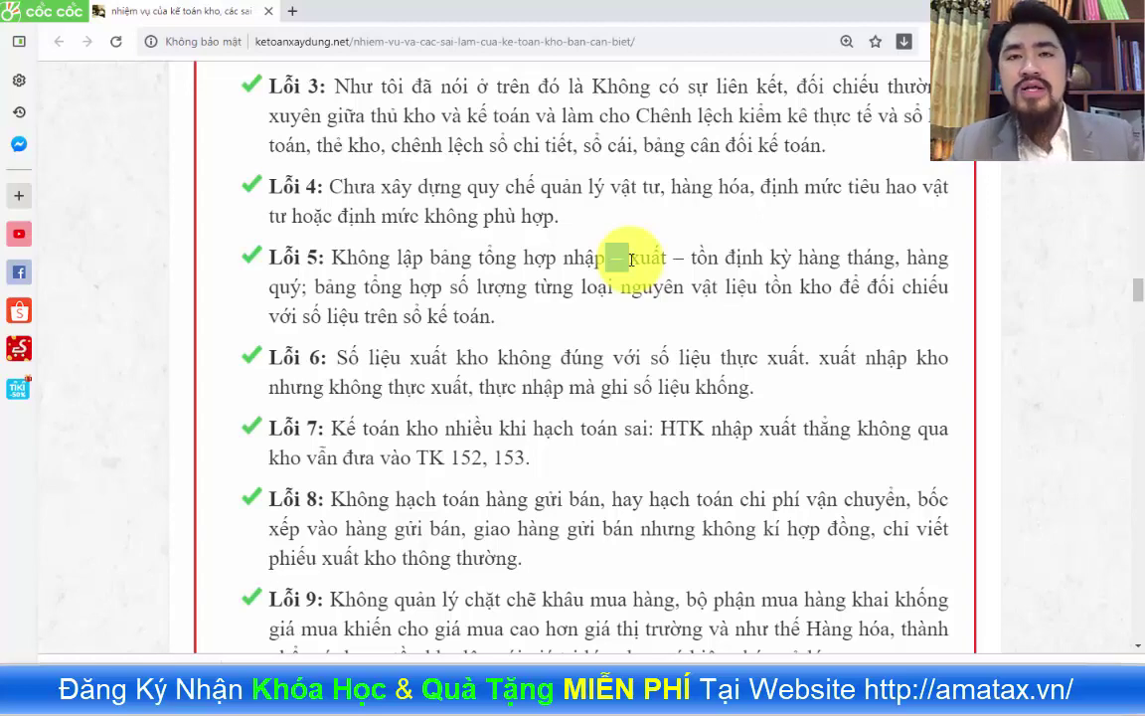
{"action": "left_click_drag", "start_coordinate": [606, 261], "coordinate": [628, 260]}
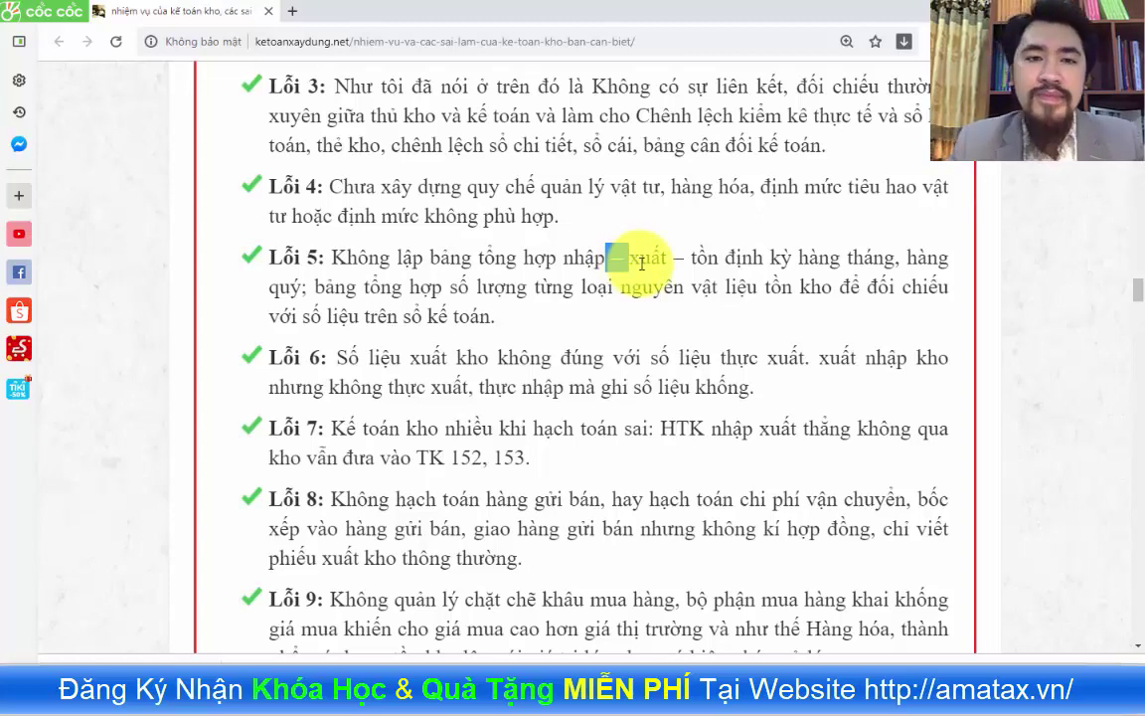
{"action": "scroll", "coordinate": [641, 263], "scroll_direction": "down", "scroll_amount": 1}
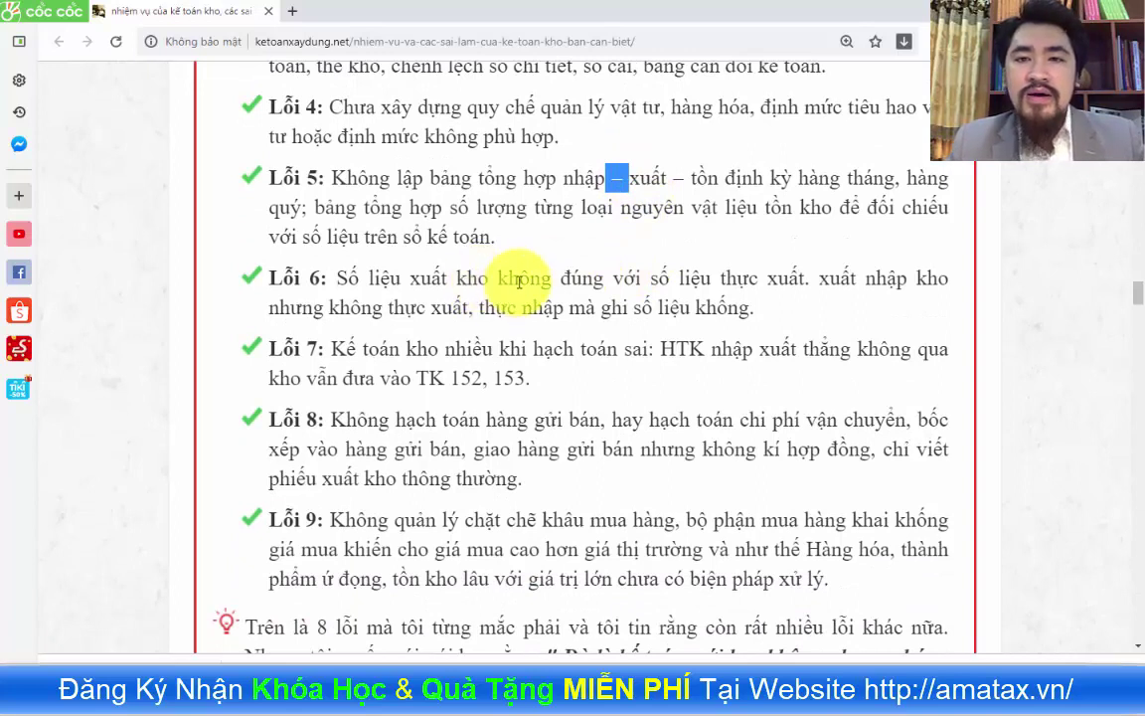
{"action": "left_click_drag", "start_coordinate": [519, 278], "coordinate": [768, 278]}
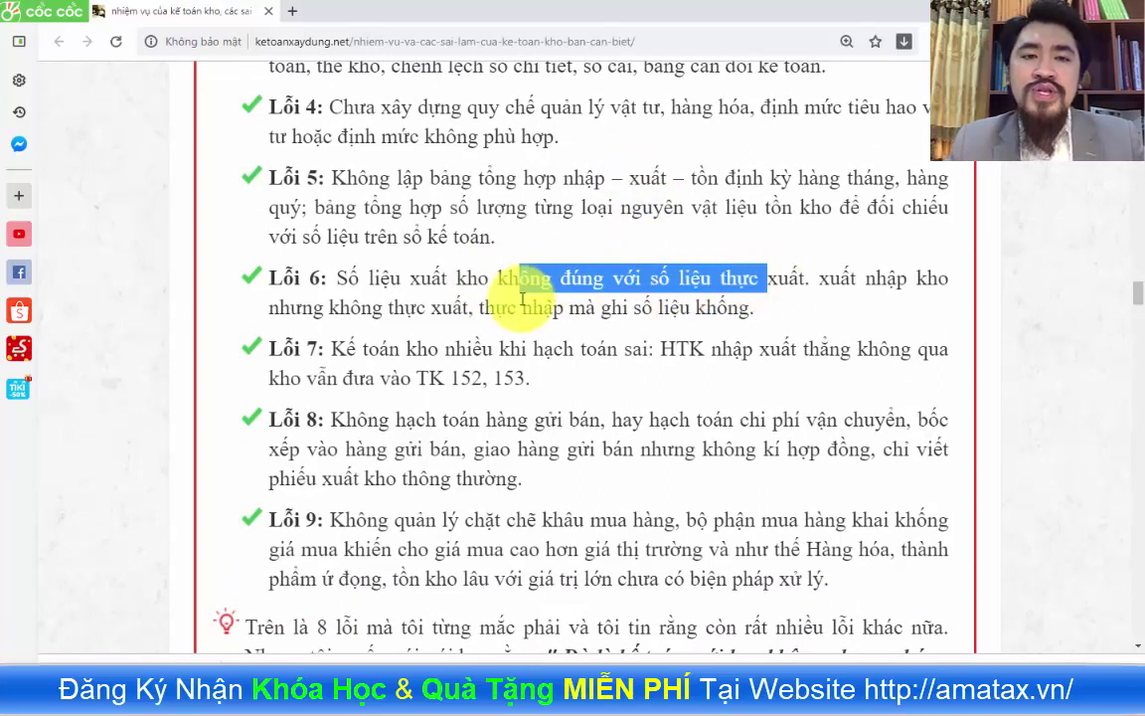
{"action": "left_click_drag", "start_coordinate": [403, 308], "coordinate": [534, 307]}
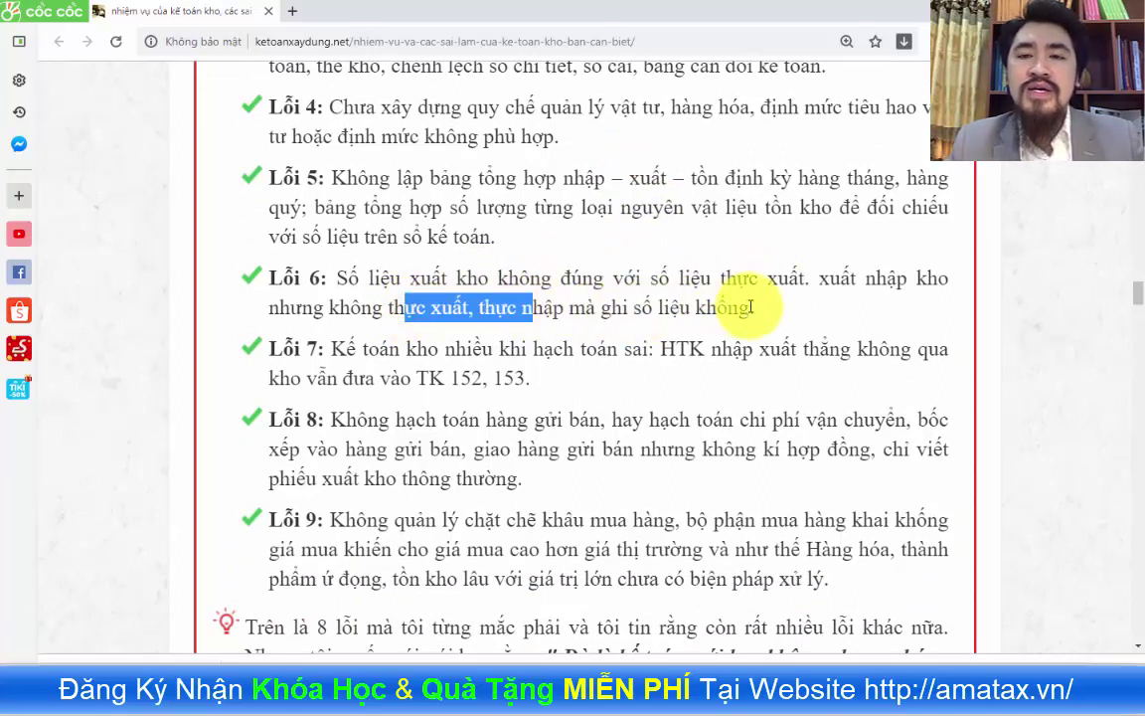
{"action": "left_click_drag", "start_coordinate": [750, 307], "coordinate": [657, 307]}
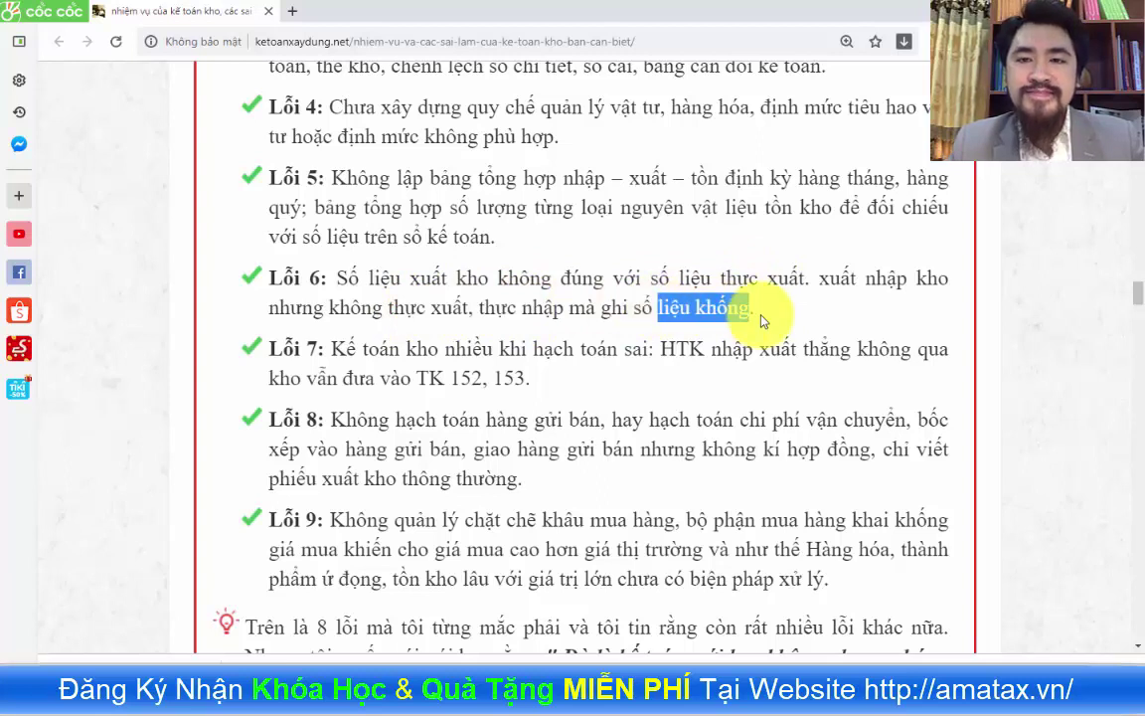
{"action": "left_click", "coordinate": [752, 308]}
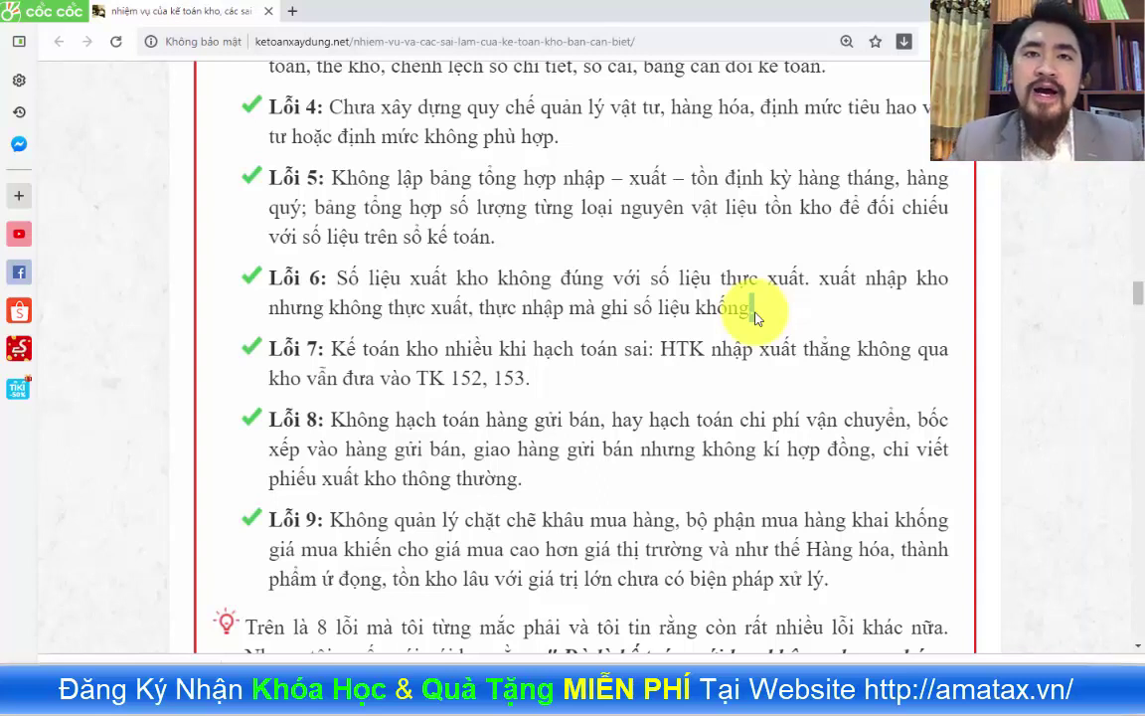
{"action": "scroll", "coordinate": [616, 288], "scroll_direction": "down", "scroll_amount": 1}
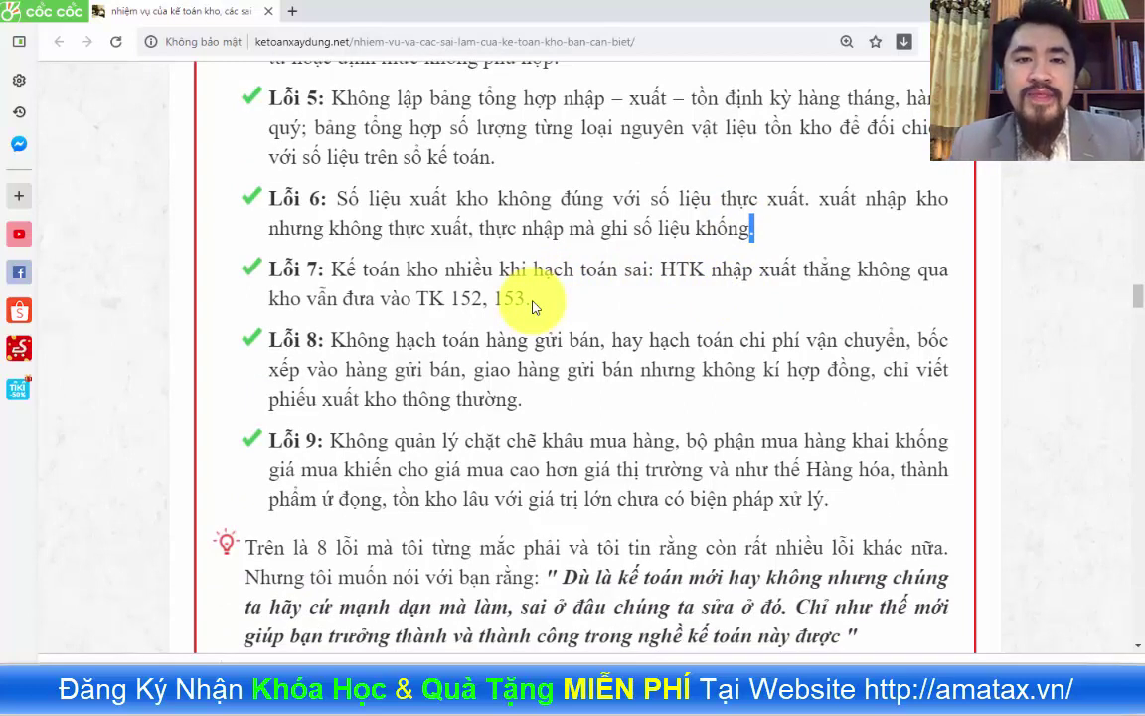
{"action": "left_click_drag", "start_coordinate": [499, 270], "coordinate": [732, 271]}
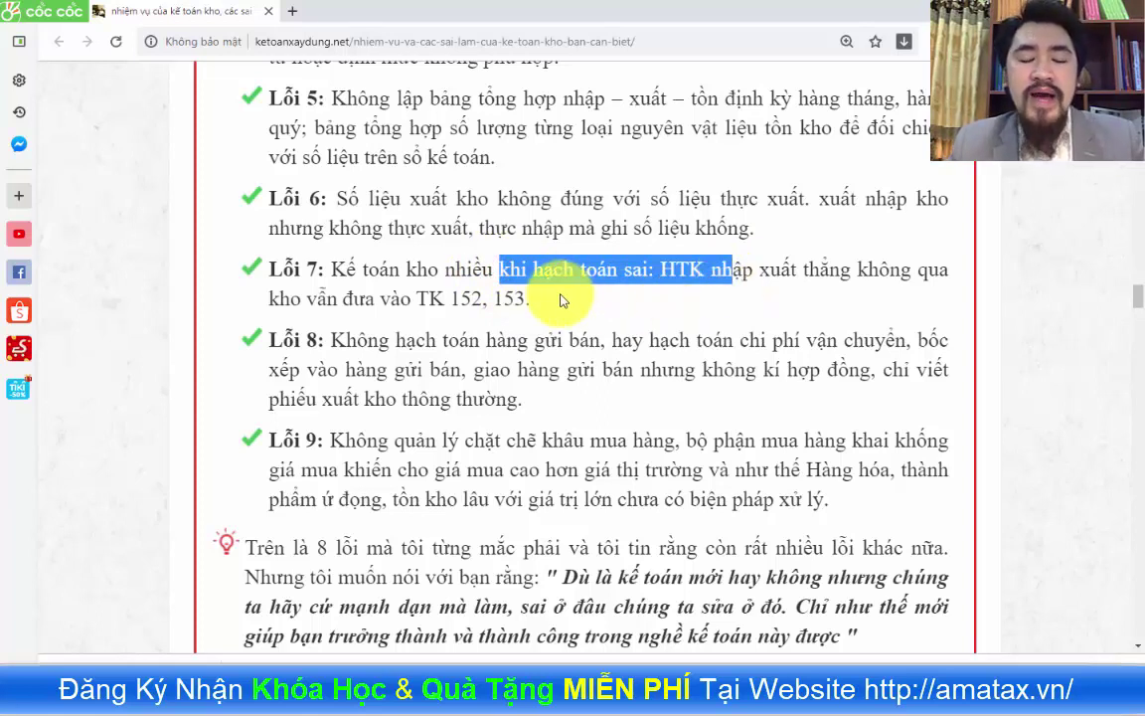
{"action": "left_click_drag", "start_coordinate": [507, 340], "coordinate": [868, 340]}
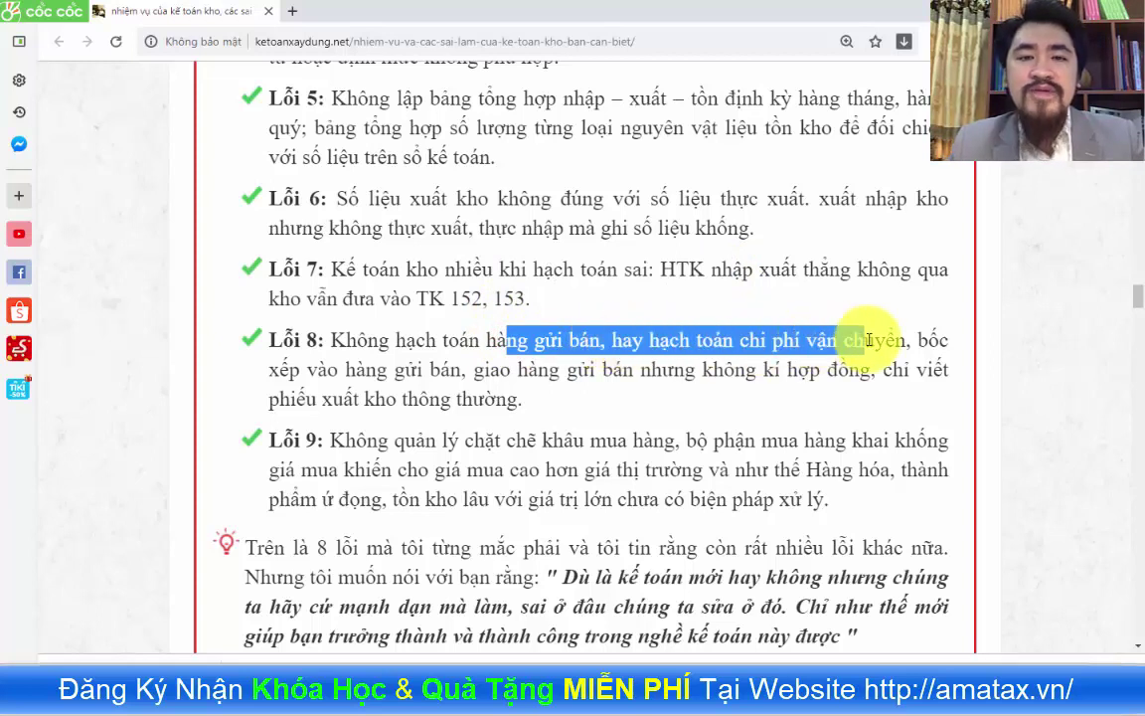
{"action": "left_click_drag", "start_coordinate": [641, 371], "coordinate": [848, 371]}
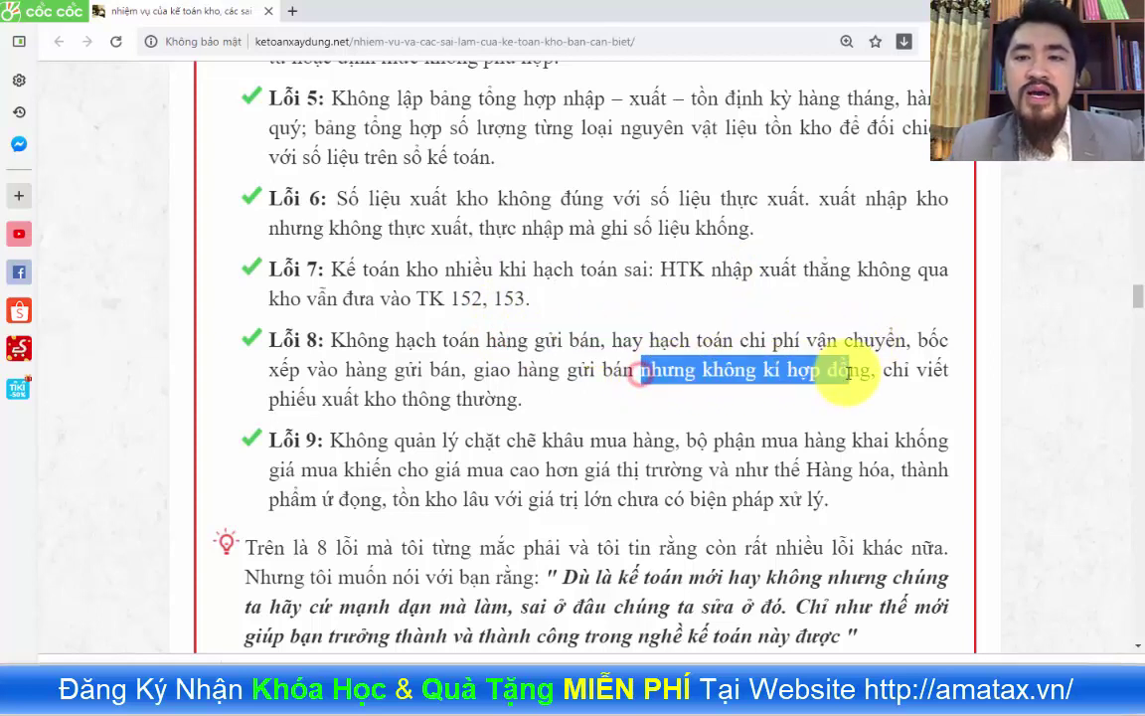
{"action": "scroll", "coordinate": [401, 333], "scroll_direction": "down", "scroll_amount": 3}
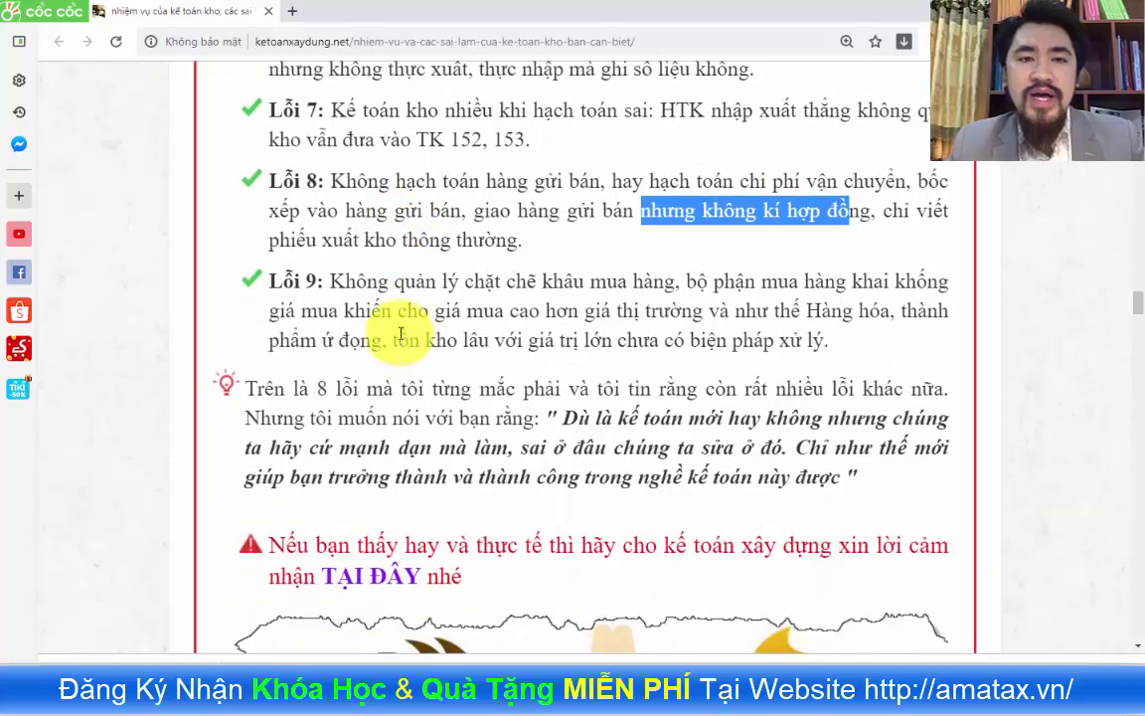
{"action": "left_click_drag", "start_coordinate": [404, 282], "coordinate": [627, 281]}
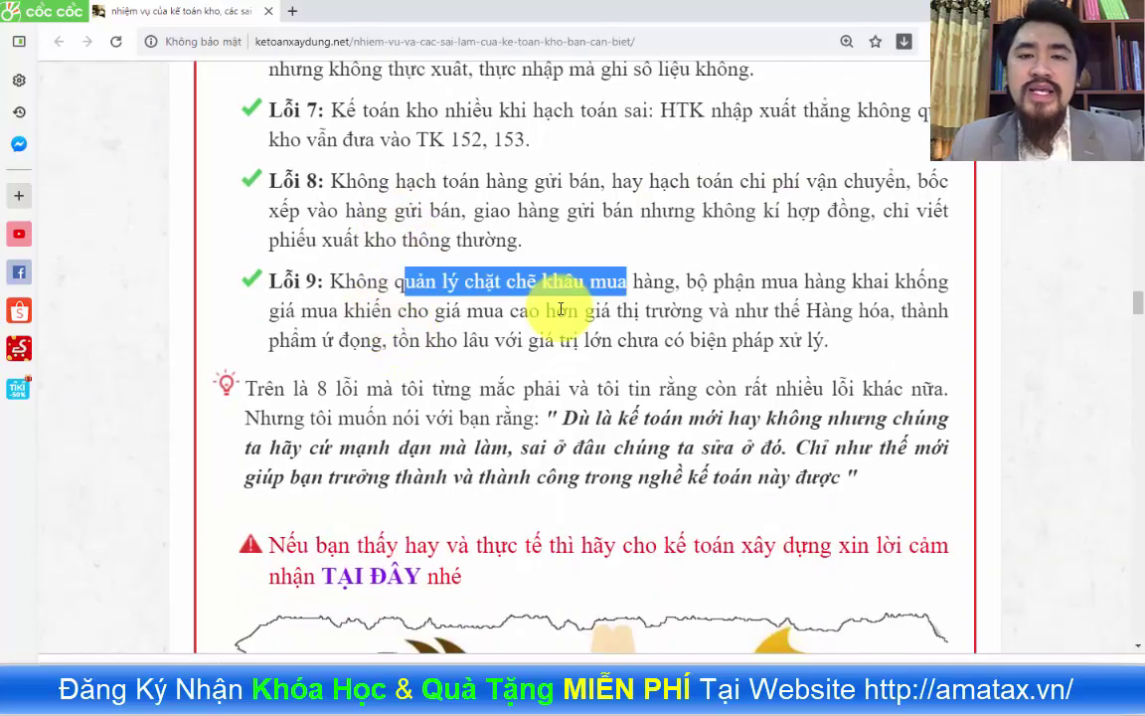
{"action": "left_click", "coordinate": [560, 309]}
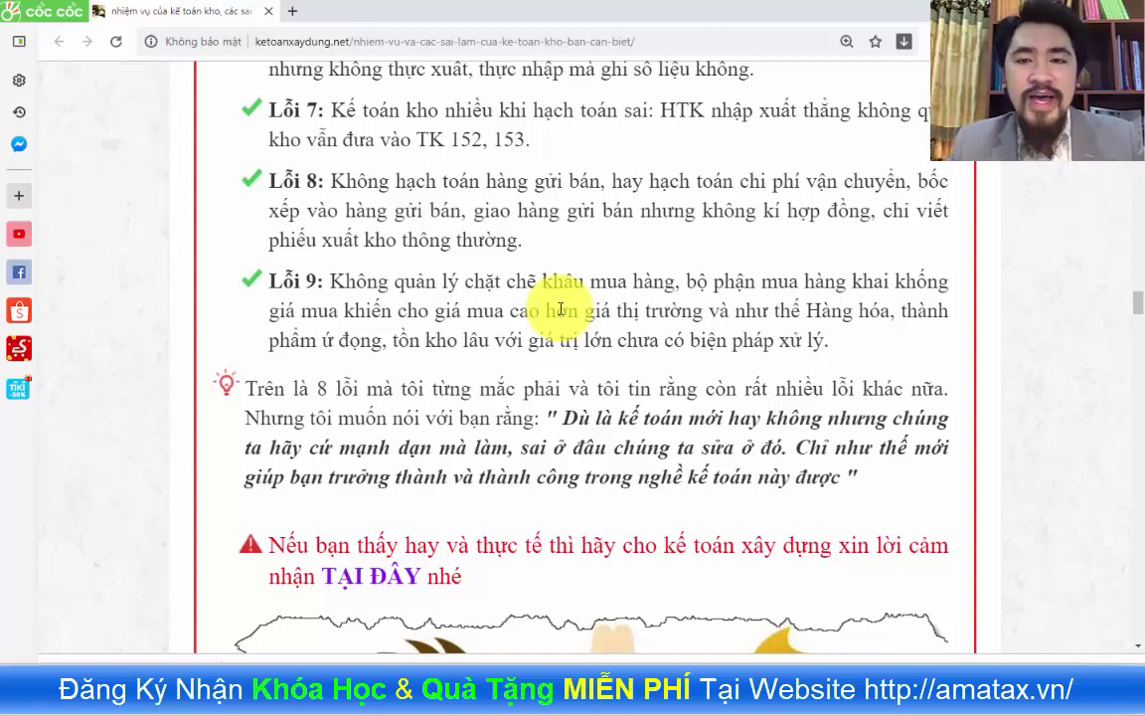
- Scroll the warehouse accountant article all the way back to the top
{"action": "scroll", "coordinate": [560, 309], "scroll_direction": "up", "scroll_amount": 2}
{"action": "scroll", "coordinate": [561, 309], "scroll_direction": "up", "scroll_amount": 4}
{"action": "scroll", "coordinate": [560, 309], "scroll_direction": "up", "scroll_amount": 4}
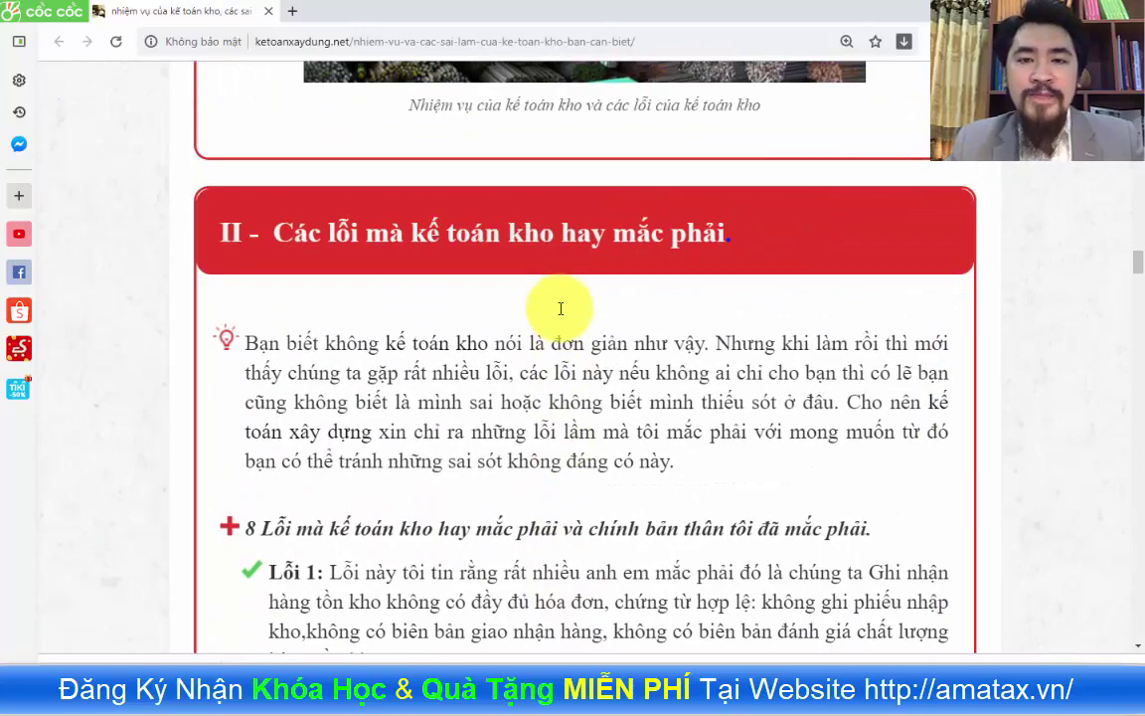
{"action": "scroll", "coordinate": [560, 309], "scroll_direction": "up", "scroll_amount": 1}
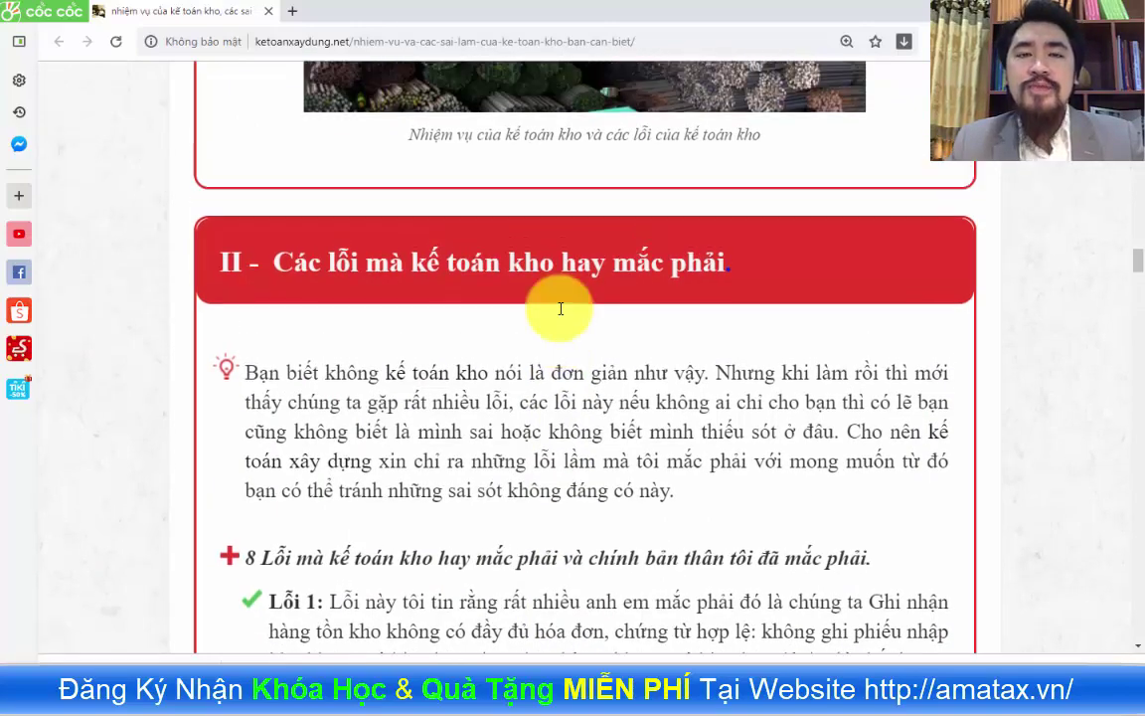
{"action": "scroll", "coordinate": [560, 309], "scroll_direction": "up", "scroll_amount": 5}
{"action": "scroll", "coordinate": [561, 310], "scroll_direction": "up", "scroll_amount": 4}
{"action": "scroll", "coordinate": [561, 310], "scroll_direction": "up", "scroll_amount": 4}
{"action": "scroll", "coordinate": [561, 309], "scroll_direction": "up", "scroll_amount": 4}
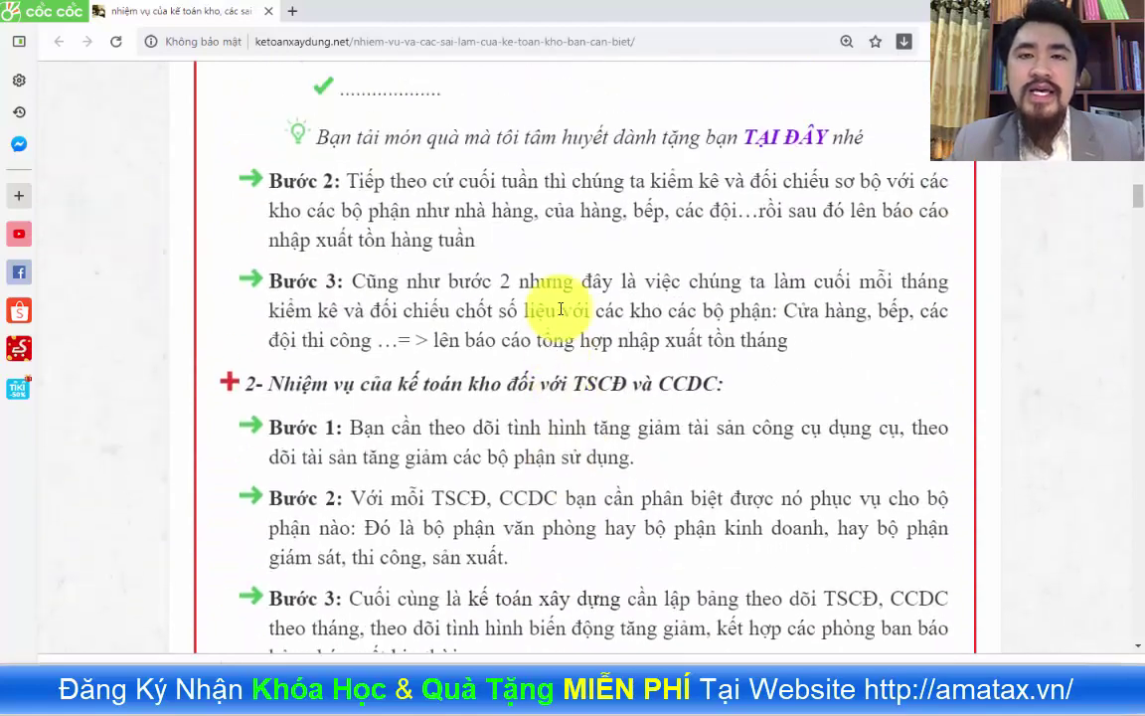
{"action": "scroll", "coordinate": [561, 309], "scroll_direction": "up", "scroll_amount": 5}
{"action": "scroll", "coordinate": [561, 309], "scroll_direction": "up", "scroll_amount": 4}
{"action": "scroll", "coordinate": [560, 309], "scroll_direction": "up", "scroll_amount": 2}
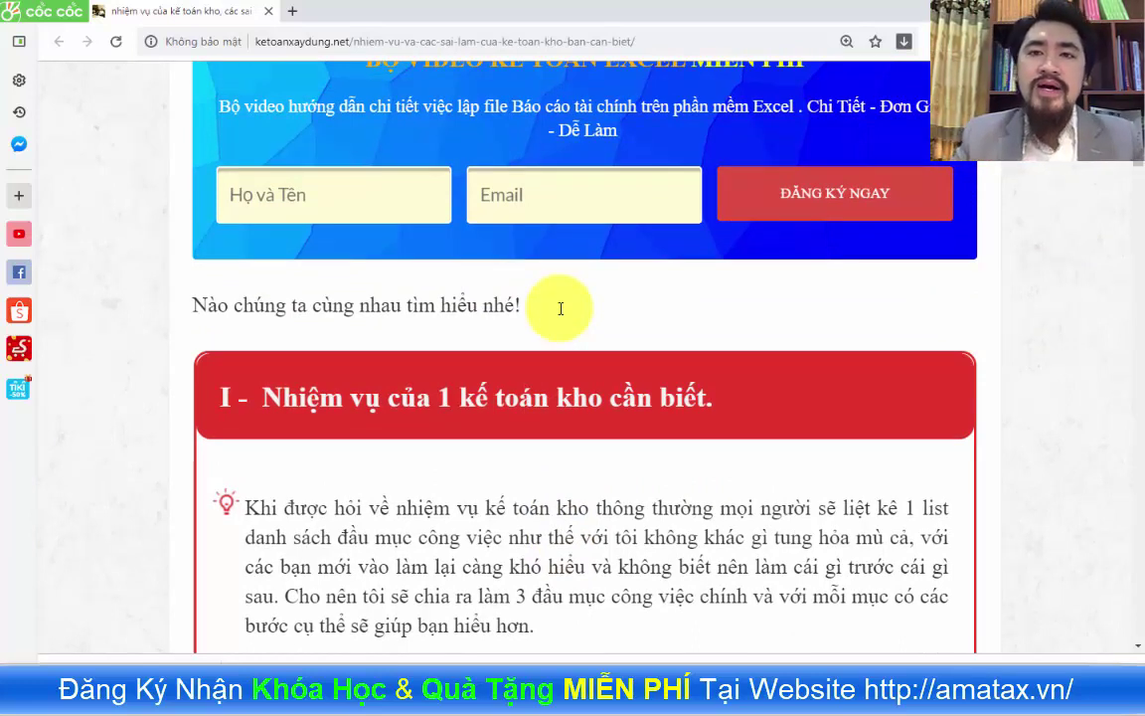
{"action": "scroll", "coordinate": [560, 308], "scroll_direction": "up", "scroll_amount": 1}
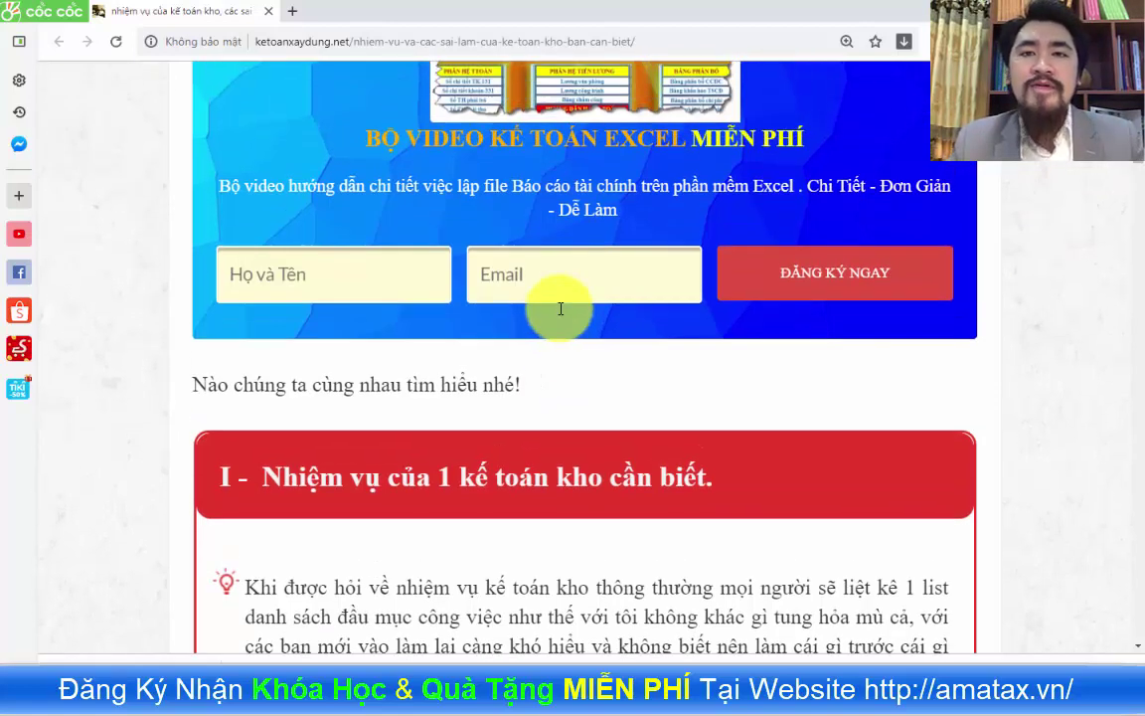
{"action": "scroll", "coordinate": [561, 308], "scroll_direction": "up", "scroll_amount": 1}
{"action": "scroll", "coordinate": [561, 308], "scroll_direction": "up", "scroll_amount": 1}
- Load amatax.vn in a new tab and scroll through its homepage back to the top
{"action": "key", "text": "ctrl+t"}
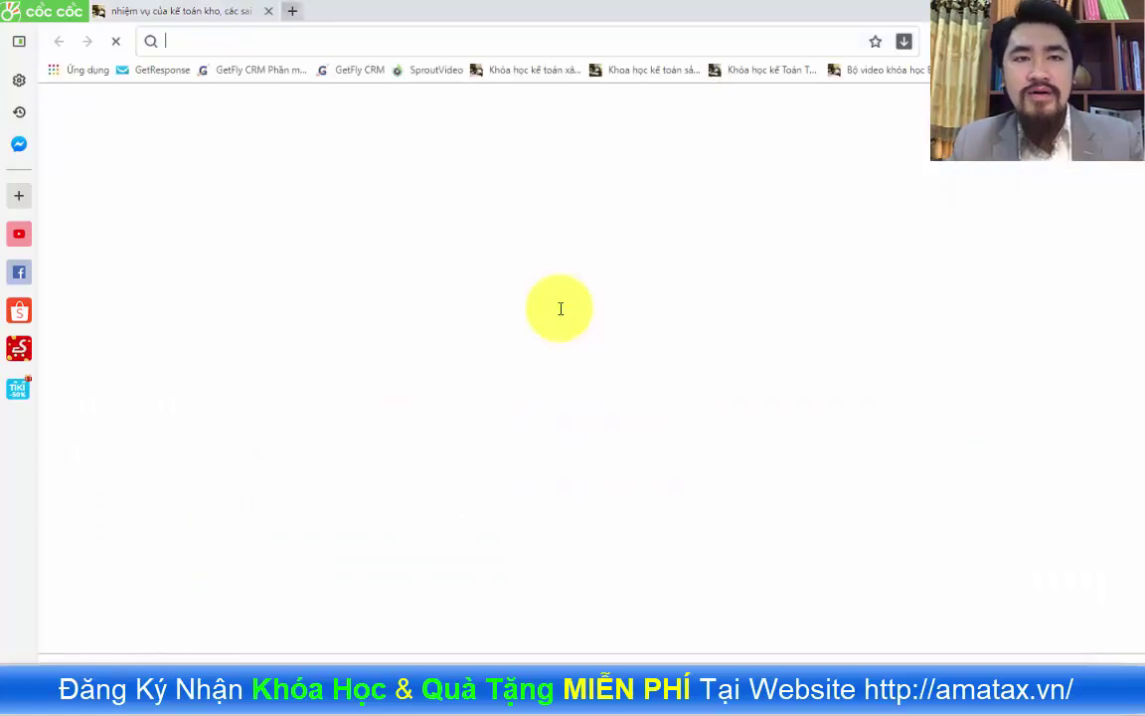
{"action": "type", "text": "amatax.vn"}
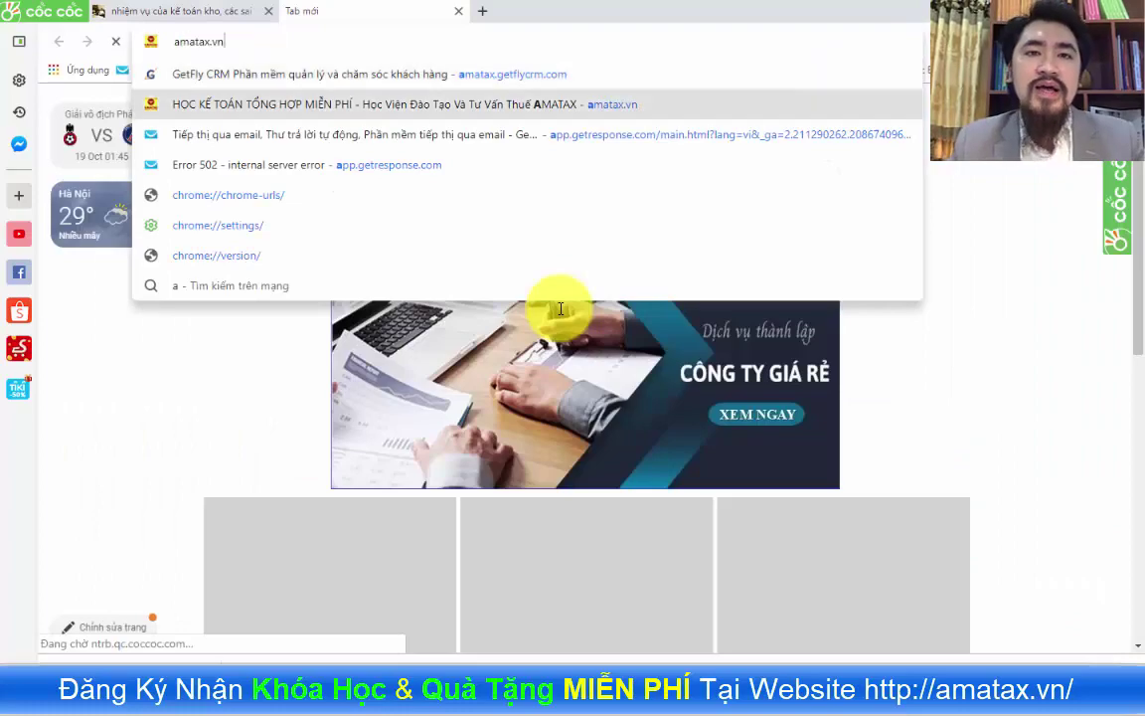
{"action": "key", "text": "Return"}
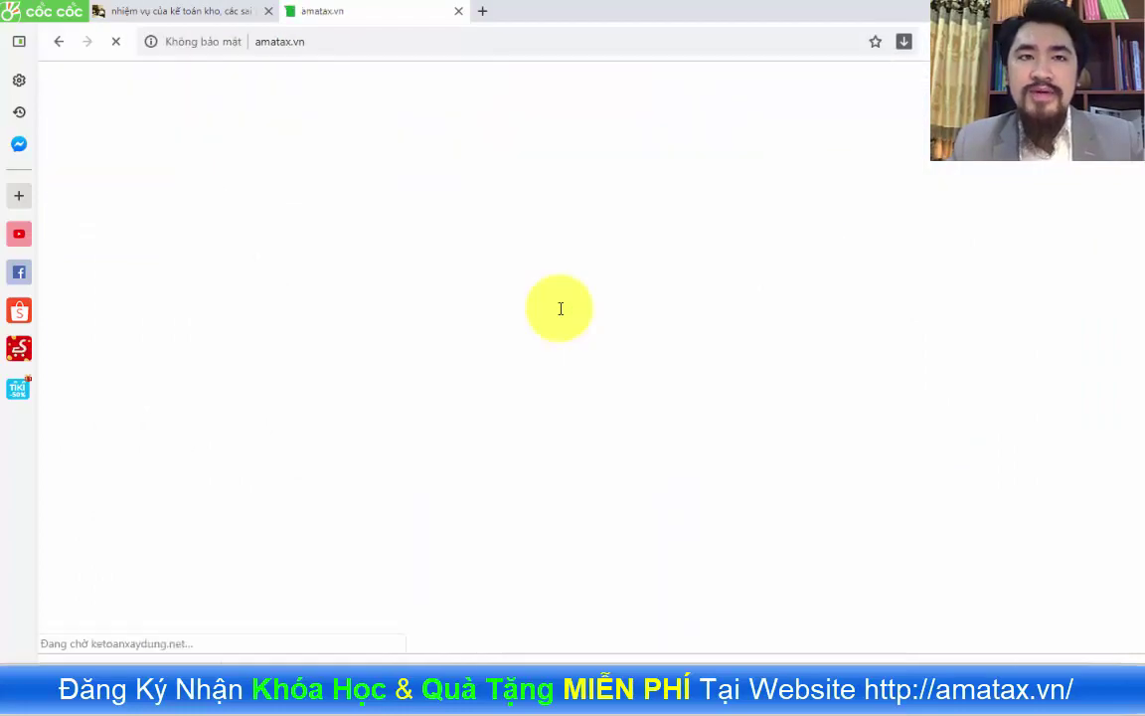
{"action": "scroll", "coordinate": [561, 309], "scroll_direction": "down", "scroll_amount": 5}
{"action": "scroll", "coordinate": [561, 309], "scroll_direction": "down", "scroll_amount": 5}
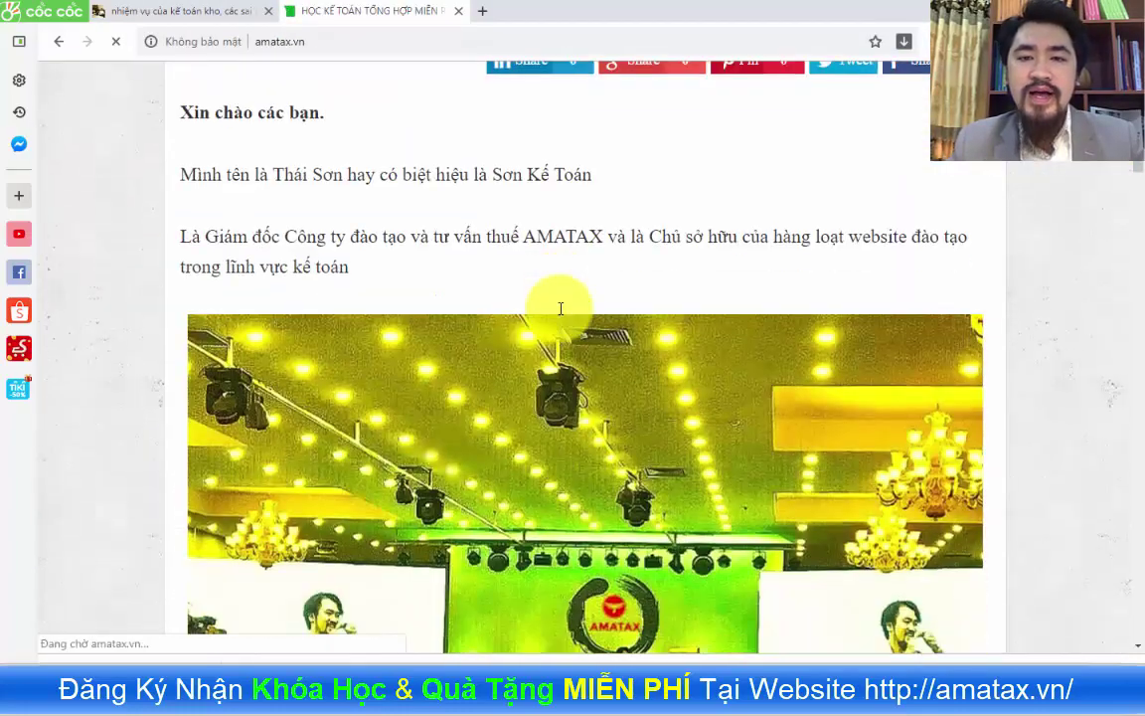
{"action": "scroll", "coordinate": [561, 310], "scroll_direction": "down", "scroll_amount": 5}
{"action": "scroll", "coordinate": [561, 309], "scroll_direction": "down", "scroll_amount": 5}
{"action": "scroll", "coordinate": [560, 309], "scroll_direction": "down", "scroll_amount": 15}
{"action": "scroll", "coordinate": [561, 309], "scroll_direction": "down", "scroll_amount": 5}
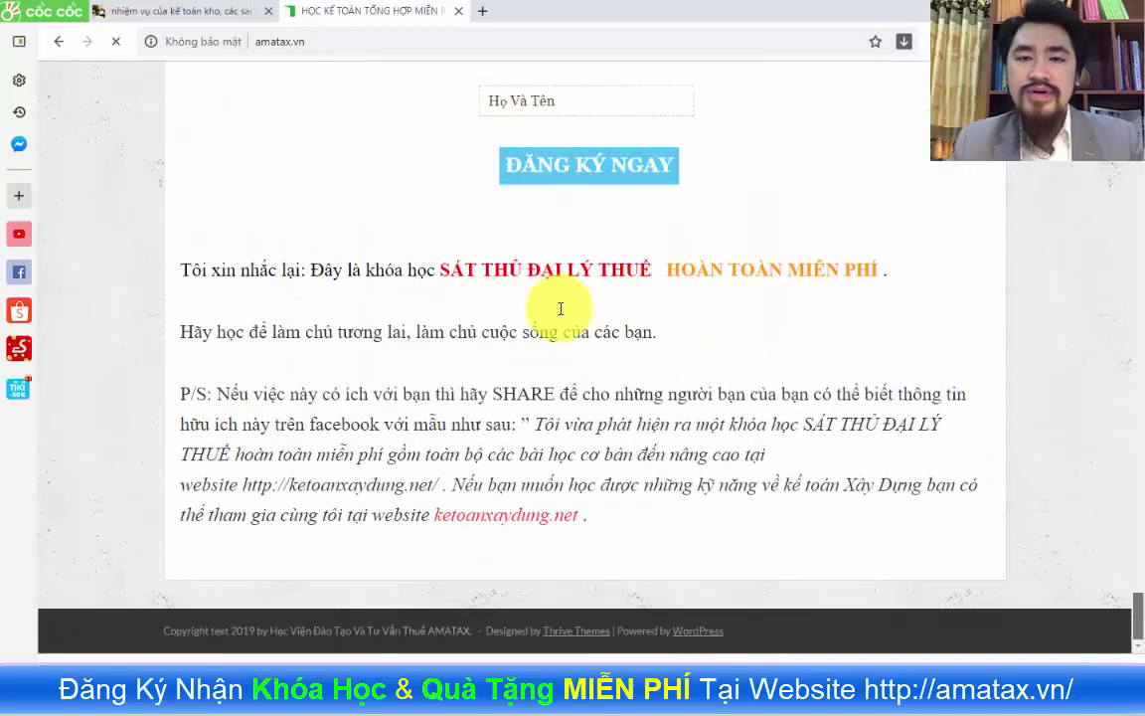
{"action": "scroll", "coordinate": [561, 309], "scroll_direction": "up", "scroll_amount": 5}
{"action": "scroll", "coordinate": [560, 309], "scroll_direction": "up", "scroll_amount": 15}
{"action": "scroll", "coordinate": [560, 309], "scroll_direction": "up", "scroll_amount": 10}
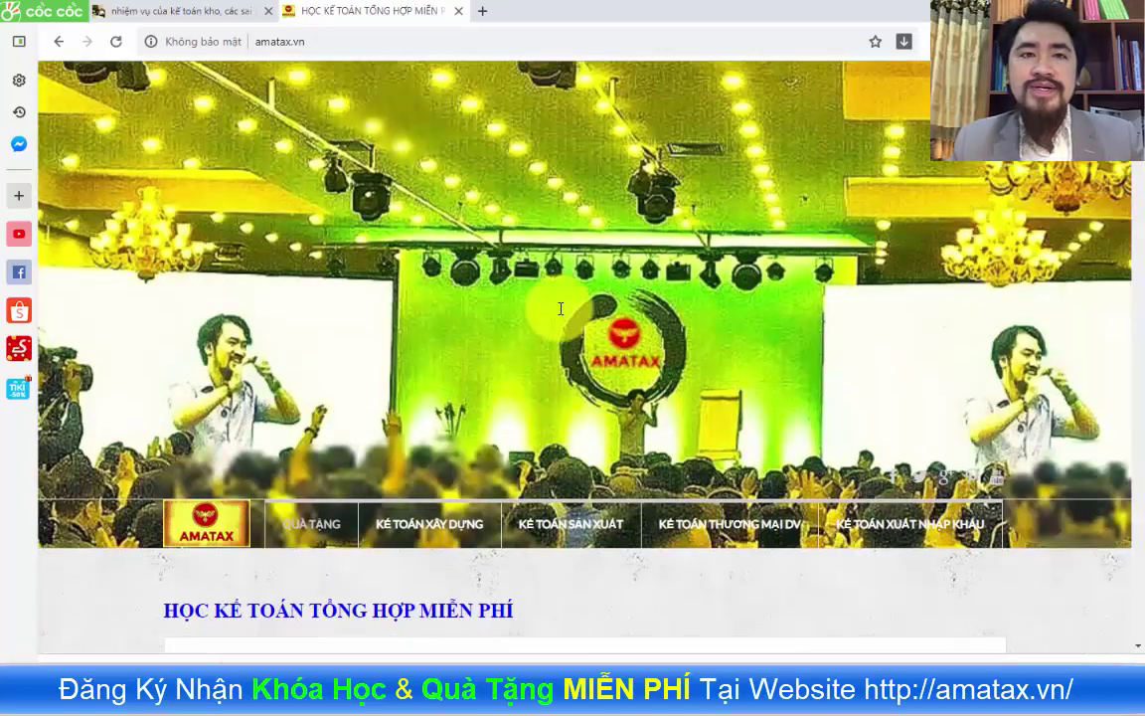